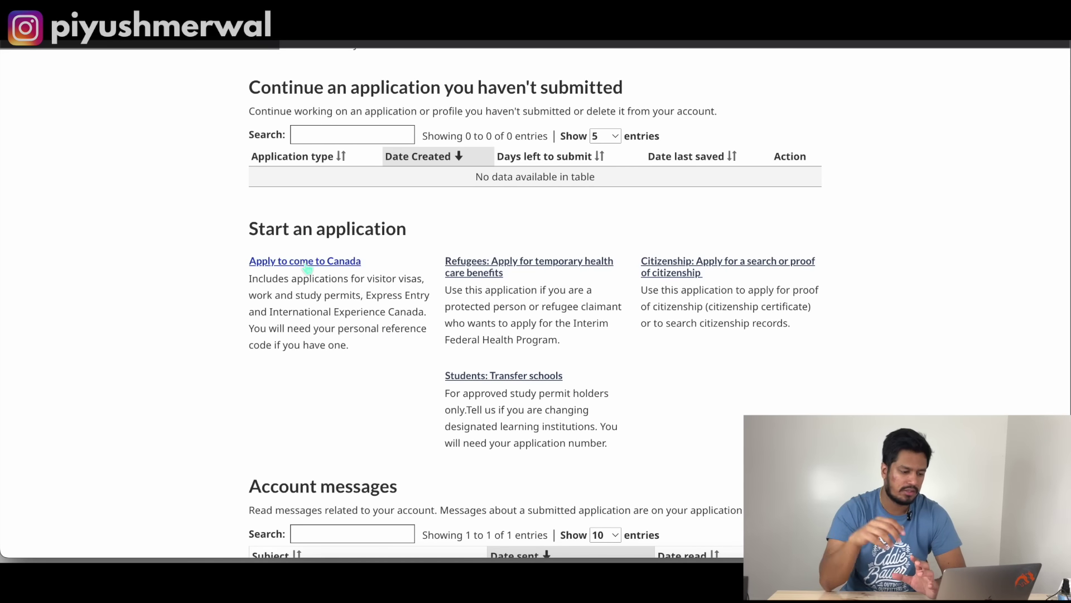
Step: Start an Apply to come to Canada application and pick the visitor visa, study or work permit checklist
{"action": "left_click", "coordinate": [307, 262]}
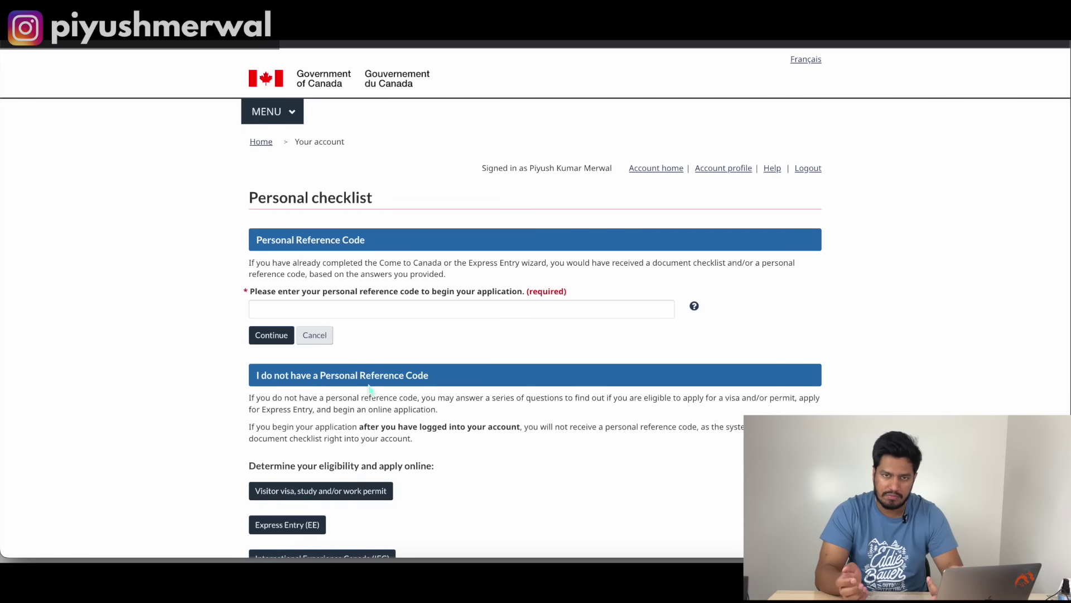
{"action": "scroll", "coordinate": [361, 373], "scroll_direction": "down", "scroll_amount": 2}
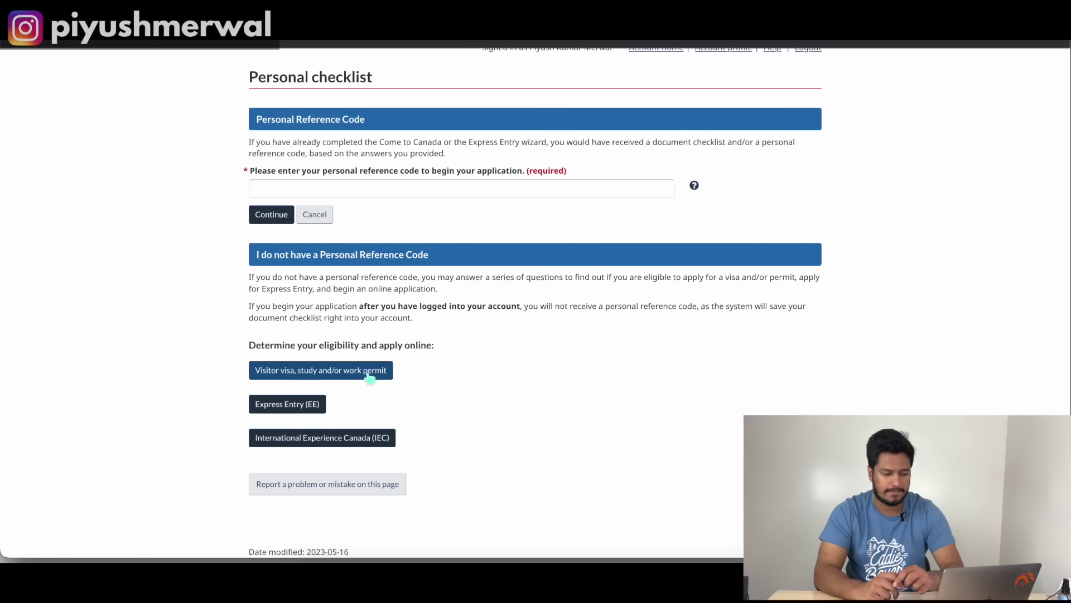
{"action": "key", "text": "super+plus"}
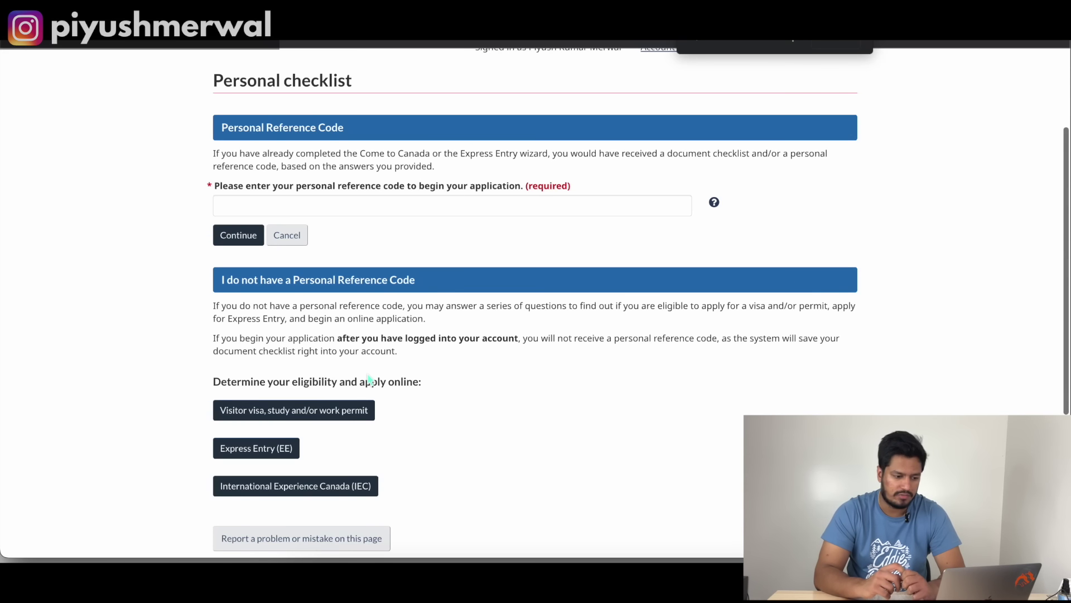
{"action": "left_click", "coordinate": [344, 416]}
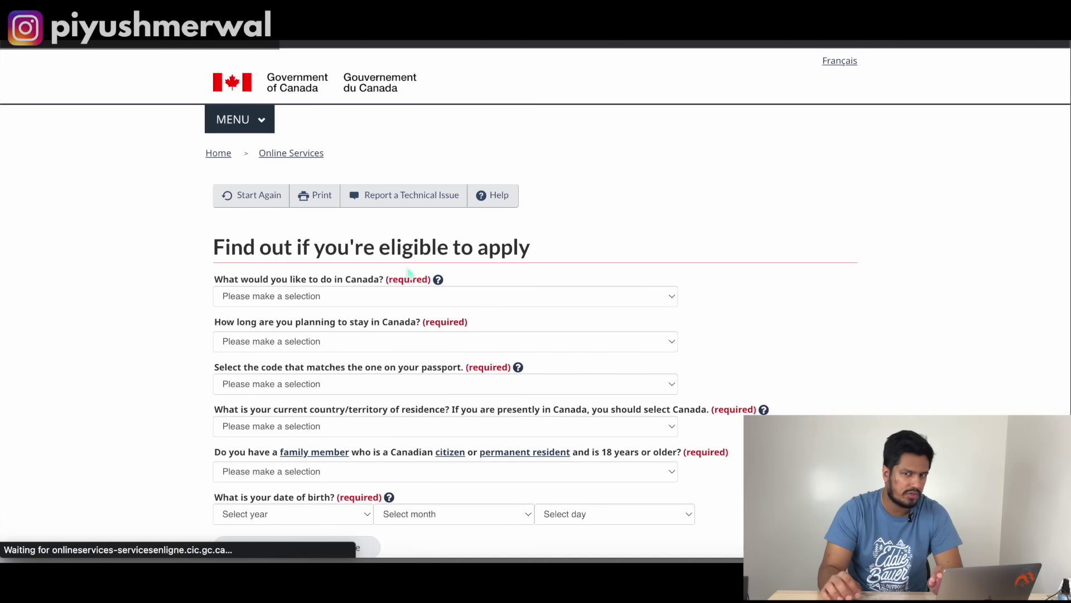
Step: Choose Work, Temporarily - more than 6 months, and the IND (India) passport code
{"action": "key", "text": "super+plus"}
{"action": "key", "text": "super+plus"}
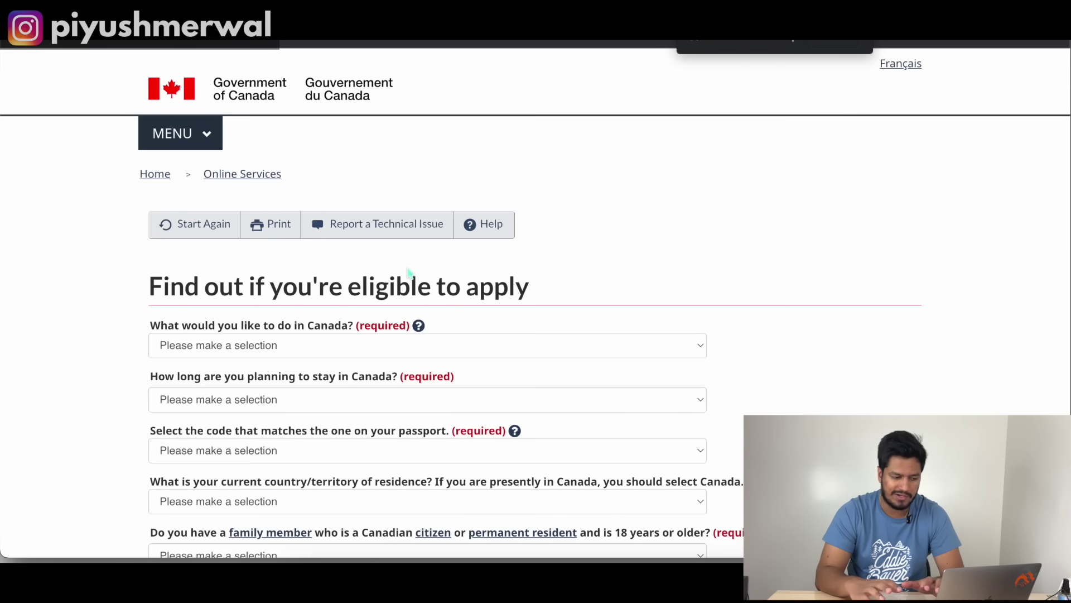
{"action": "scroll", "coordinate": [357, 312], "scroll_direction": "down", "scroll_amount": 2}
{"action": "scroll", "coordinate": [350, 324], "scroll_direction": "up", "scroll_amount": 2}
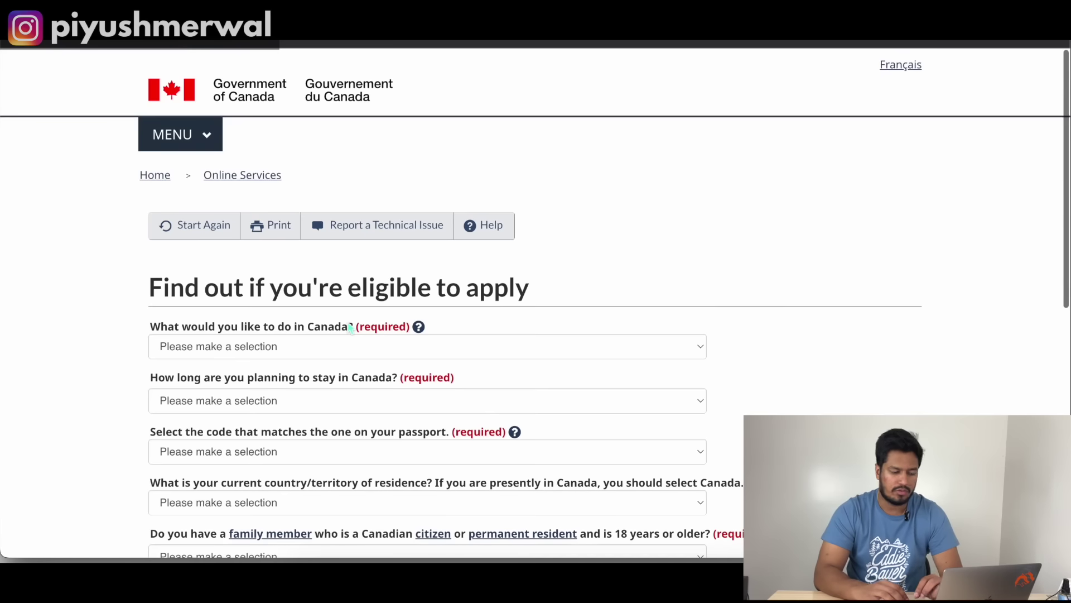
{"action": "scroll", "coordinate": [350, 328], "scroll_direction": "down", "scroll_amount": 3}
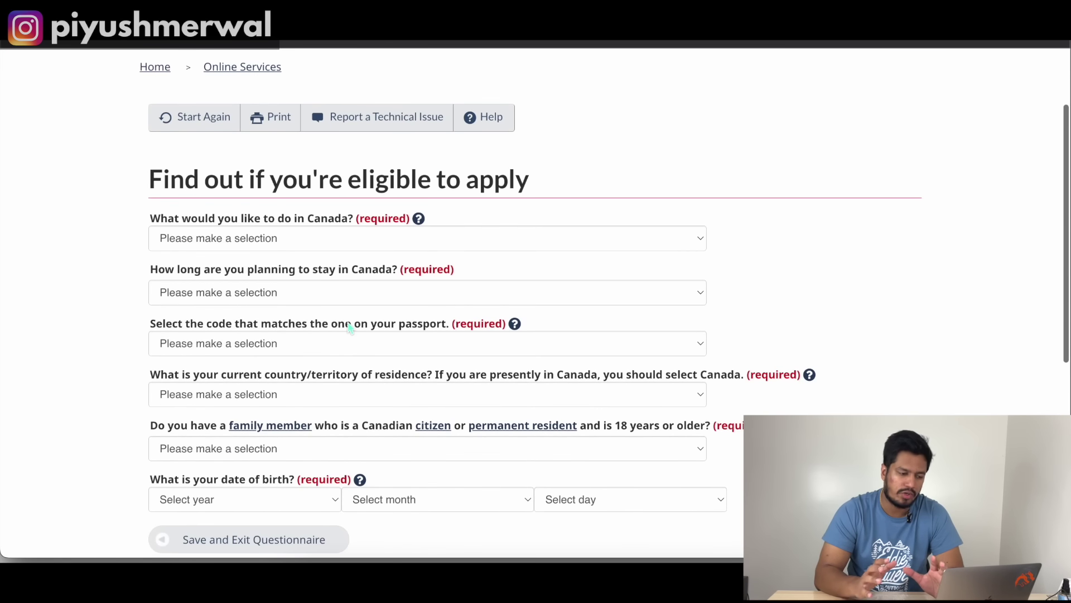
{"action": "left_click", "coordinate": [325, 196]}
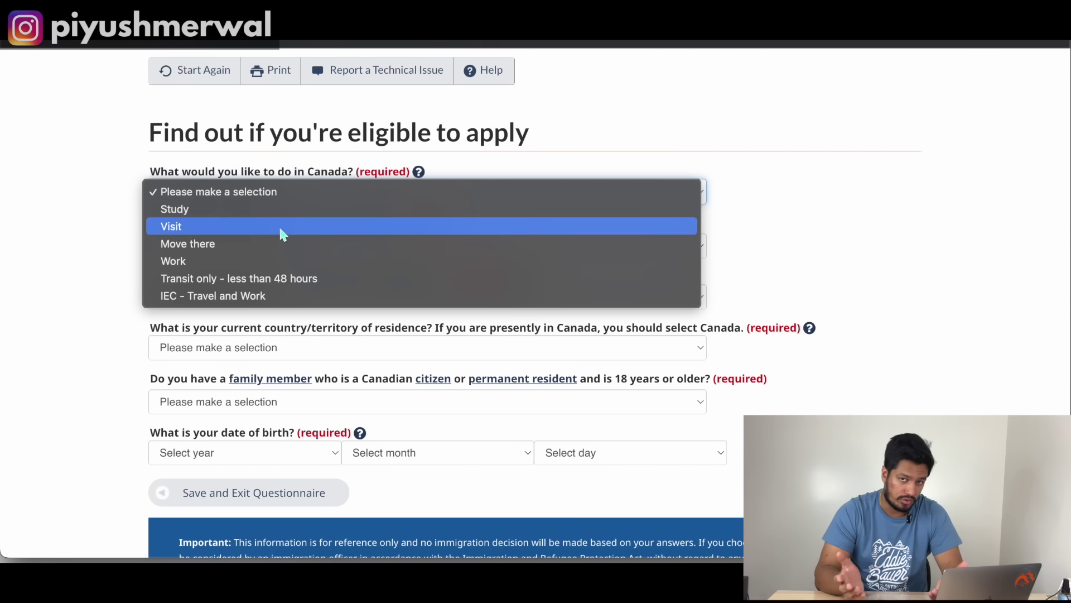
{"action": "left_click", "coordinate": [267, 262]}
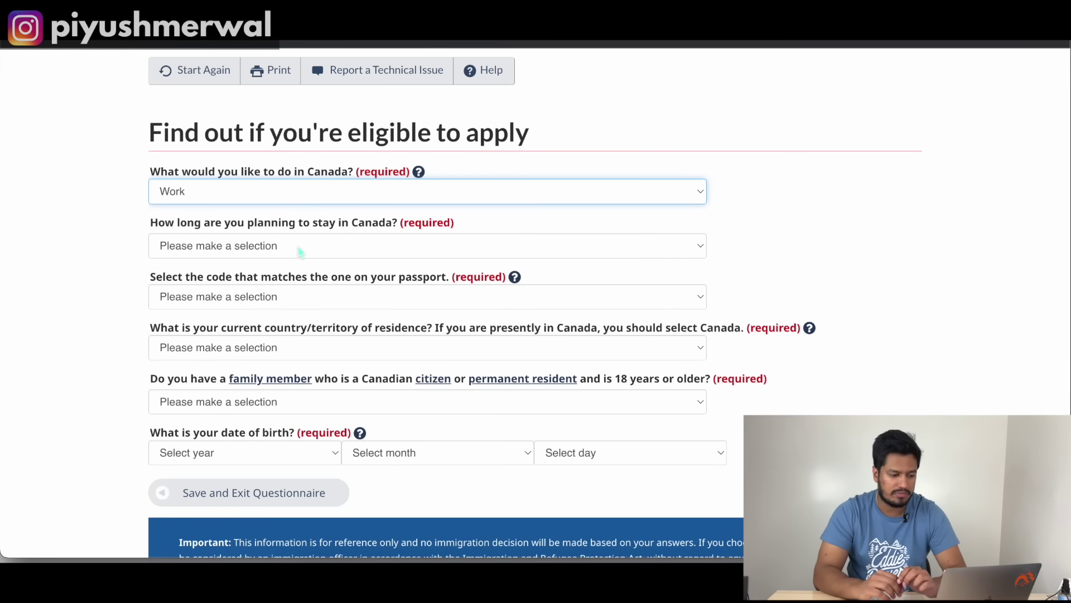
{"action": "left_click", "coordinate": [300, 250]}
{"action": "left_click", "coordinate": [271, 285]}
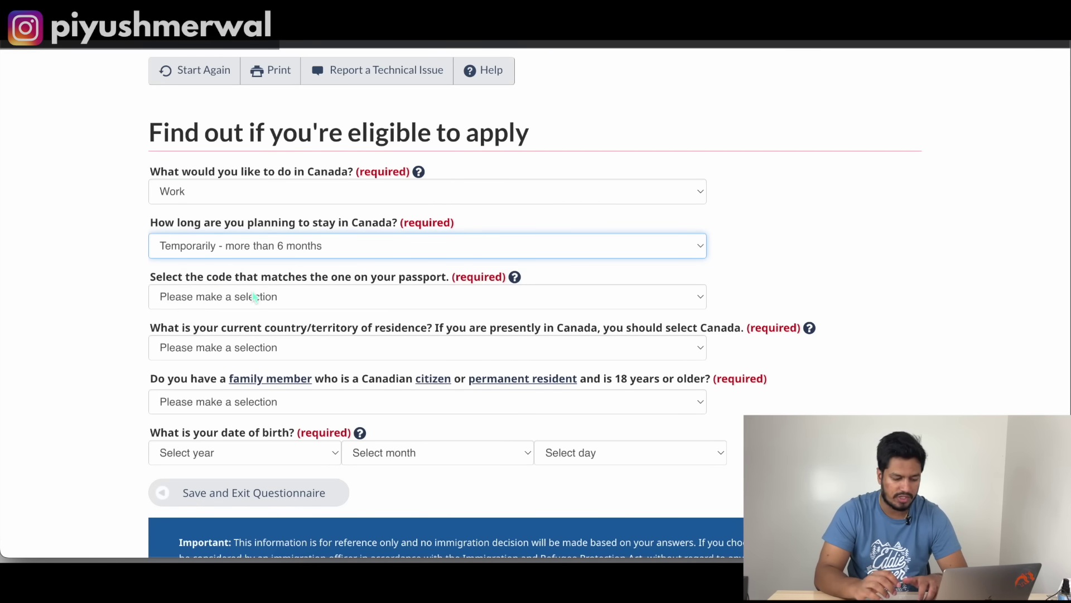
{"action": "left_click", "coordinate": [250, 301]}
{"action": "type", "text": "ind"}
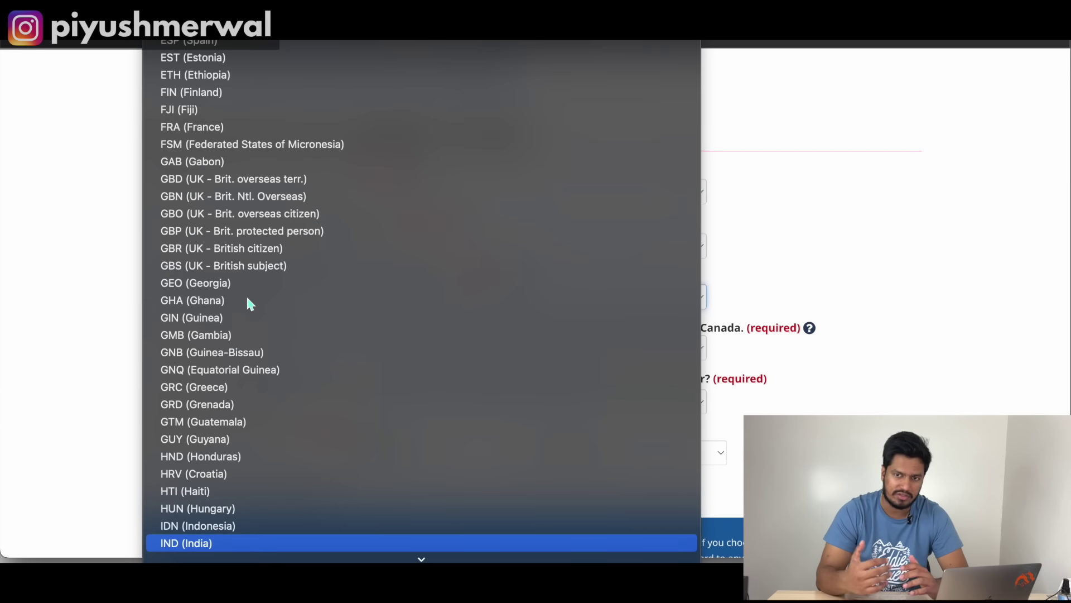
{"action": "key", "text": "Return"}
Step: Set country of residence to Canada and answer No to having a Canadian family member
{"action": "scroll", "coordinate": [253, 355], "scroll_direction": "down", "scroll_amount": 2}
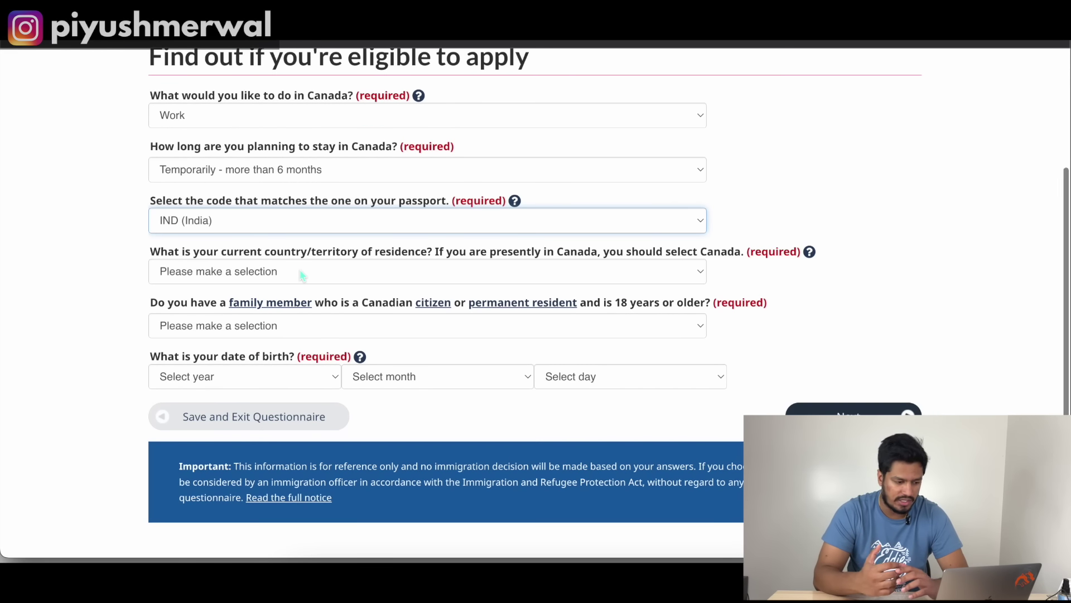
{"action": "triple_click", "coordinate": [500, 254]}
{"action": "left_click", "coordinate": [534, 254]}
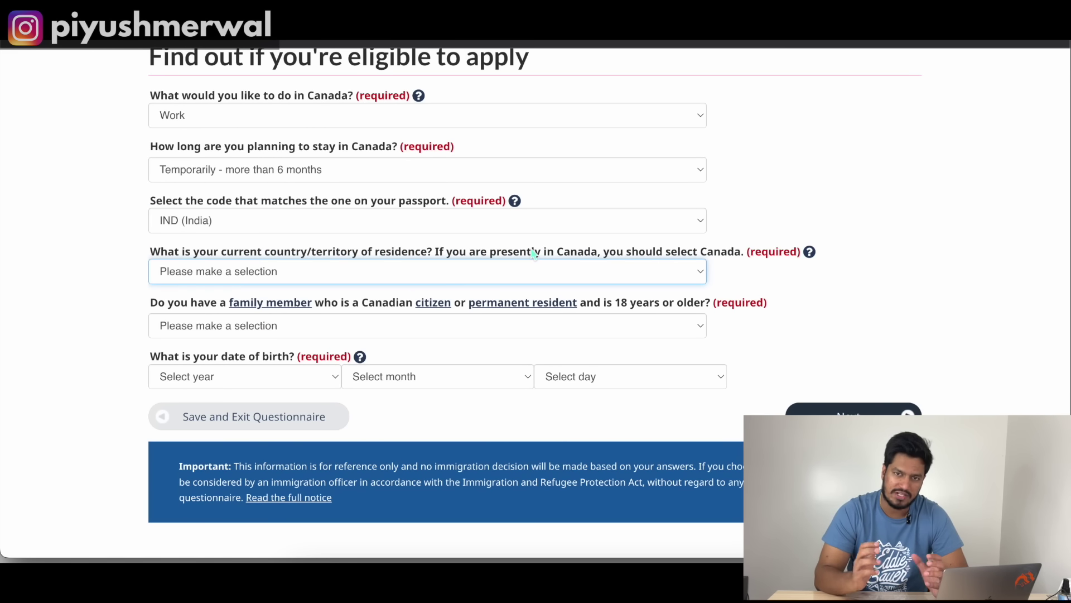
{"action": "left_click", "coordinate": [400, 272]}
{"action": "key", "text": "c"}
{"action": "key", "text": "Down"}
{"action": "key", "text": "Down"}
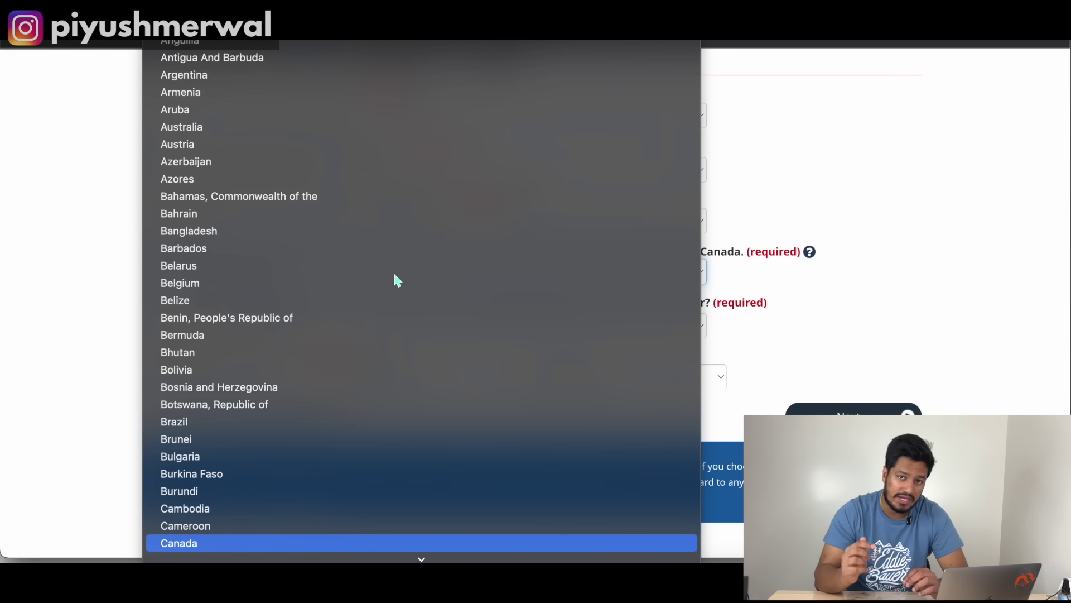
{"action": "key", "text": "Down"}
{"action": "key", "text": "Up"}
{"action": "key", "text": "Return"}
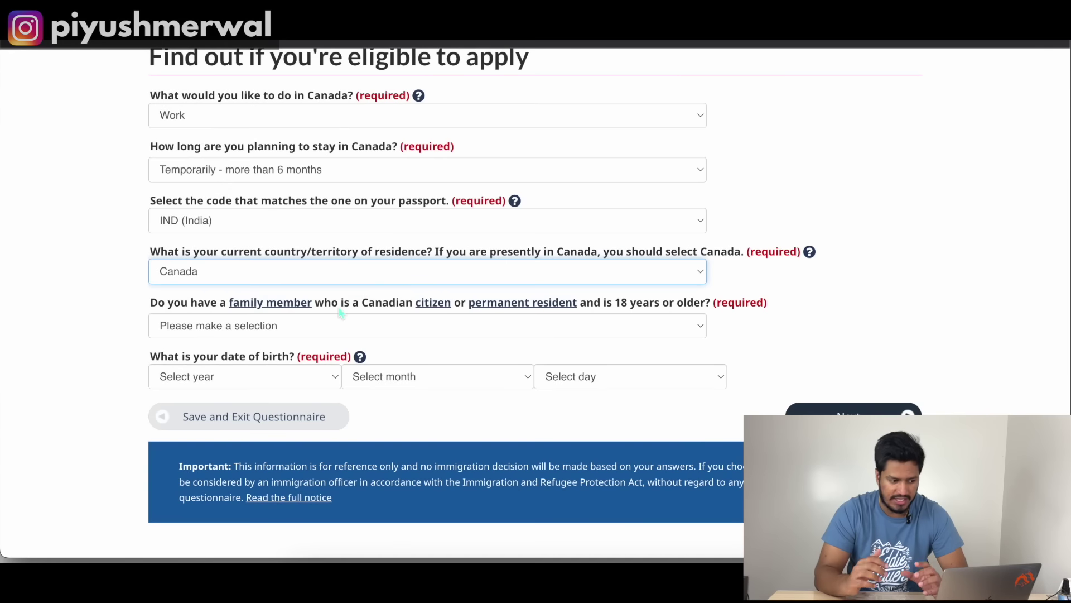
{"action": "scroll", "coordinate": [341, 313], "scroll_direction": "down", "scroll_amount": 2}
{"action": "left_click", "coordinate": [344, 248]}
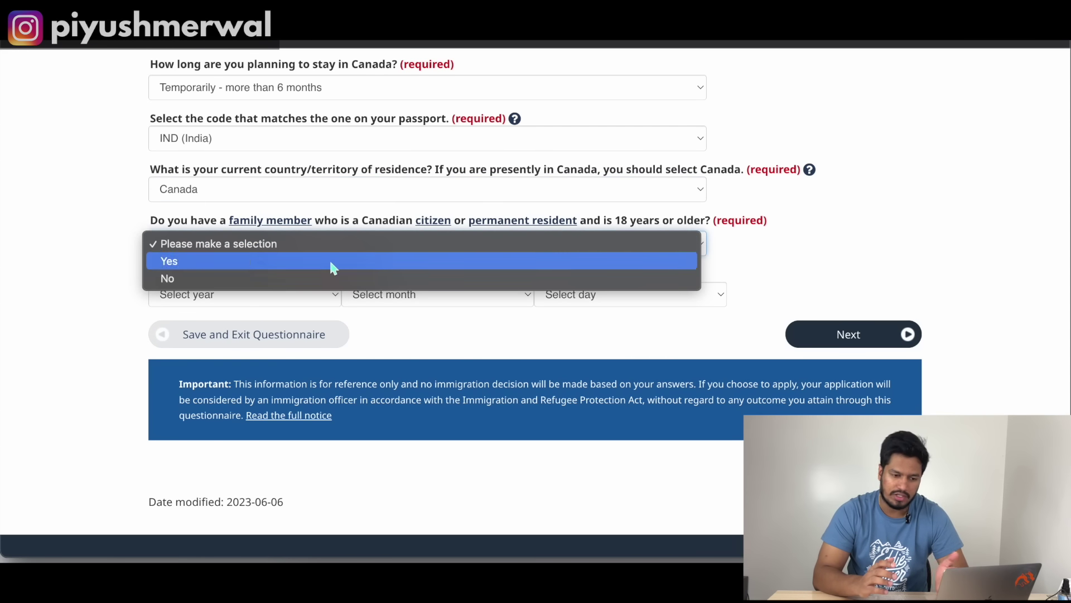
{"action": "left_click", "coordinate": [335, 278]}
Step: Select the birth year, month and day, then submit the first page of answers
{"action": "left_click", "coordinate": [329, 298]}
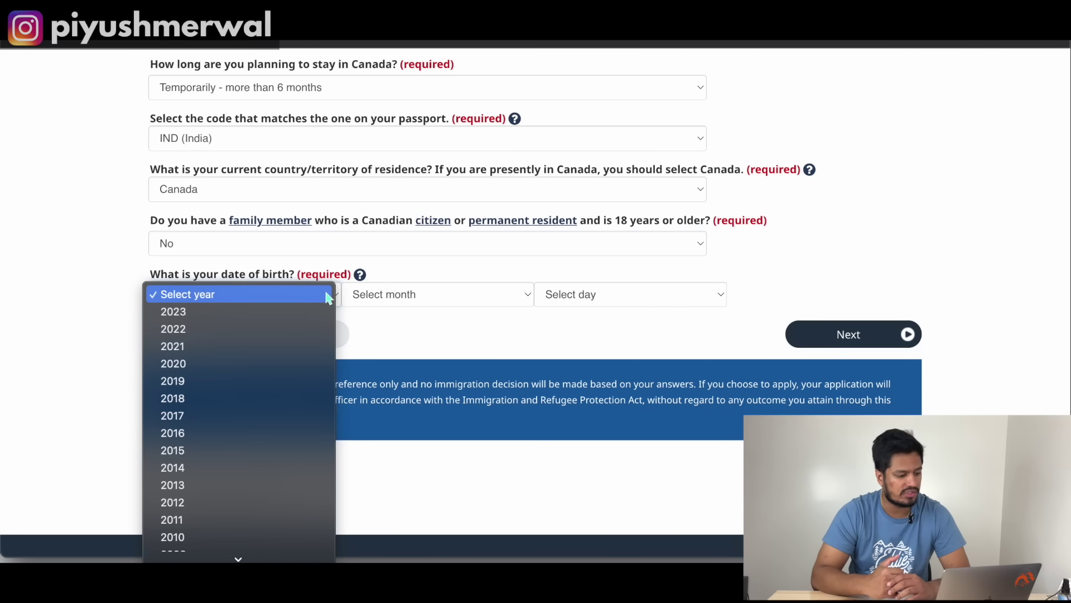
{"action": "scroll", "coordinate": [264, 440], "scroll_direction": "down", "scroll_amount": 5}
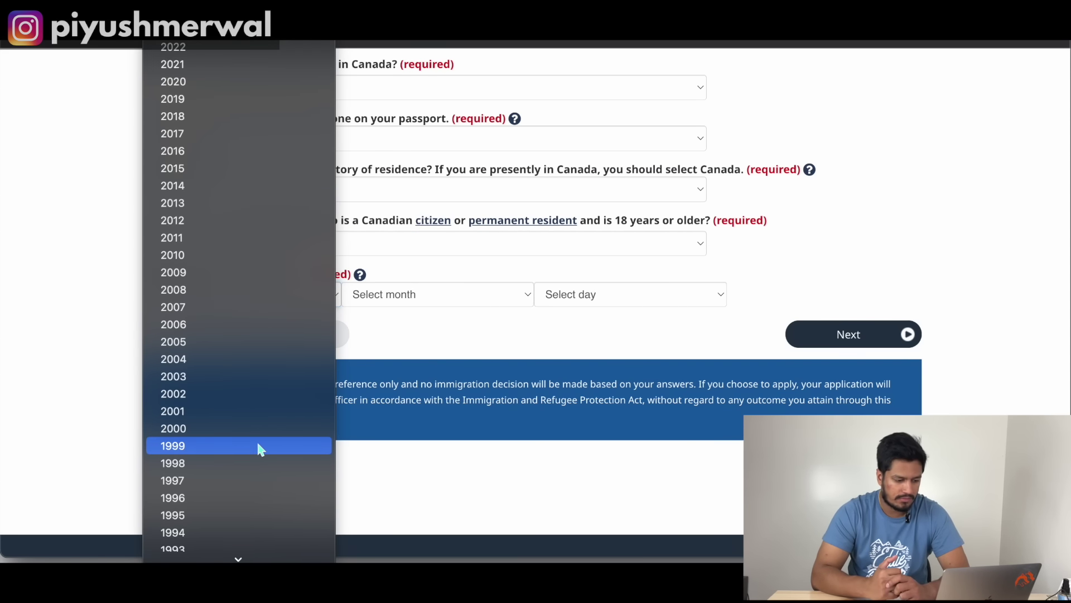
{"action": "left_click", "coordinate": [218, 515]}
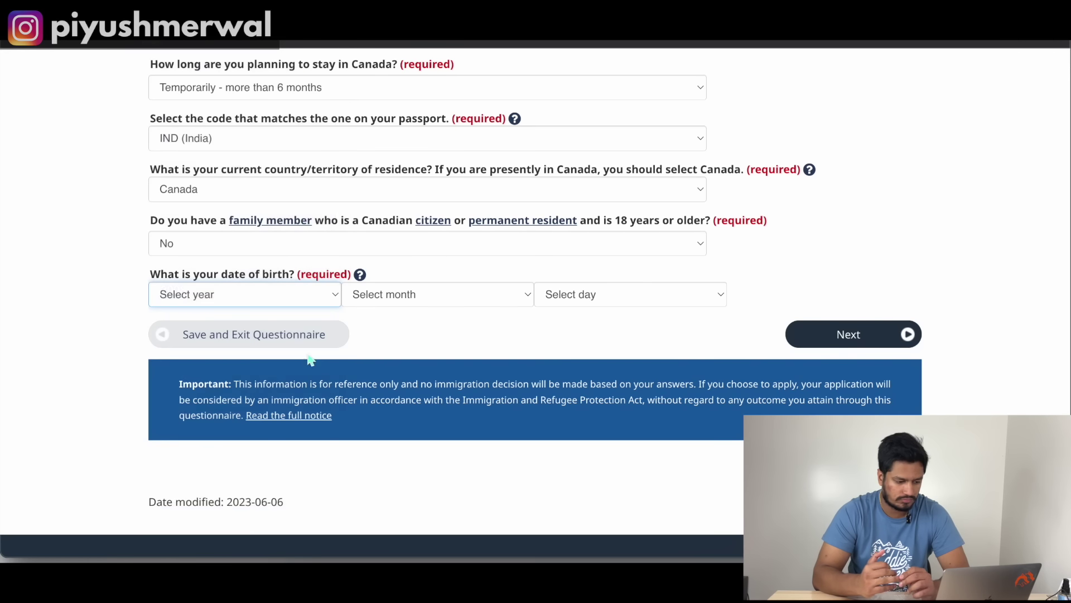
{"action": "left_click", "coordinate": [428, 296]}
{"action": "left_click", "coordinate": [421, 311]}
{"action": "left_click", "coordinate": [598, 294]}
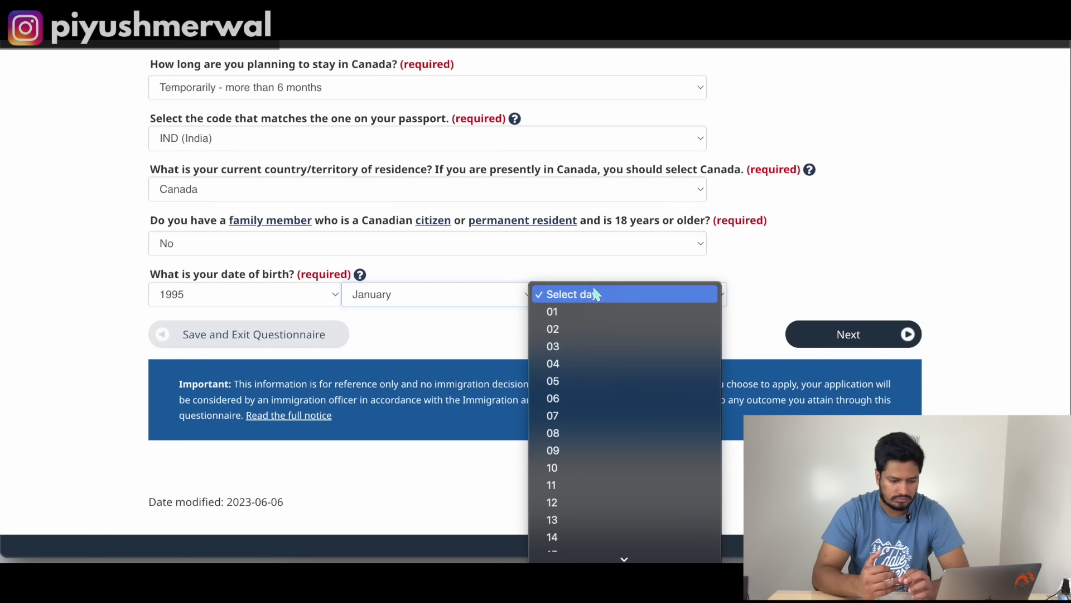
{"action": "left_click", "coordinate": [588, 313]}
{"action": "scroll", "coordinate": [781, 276], "scroll_direction": "up", "scroll_amount": 1}
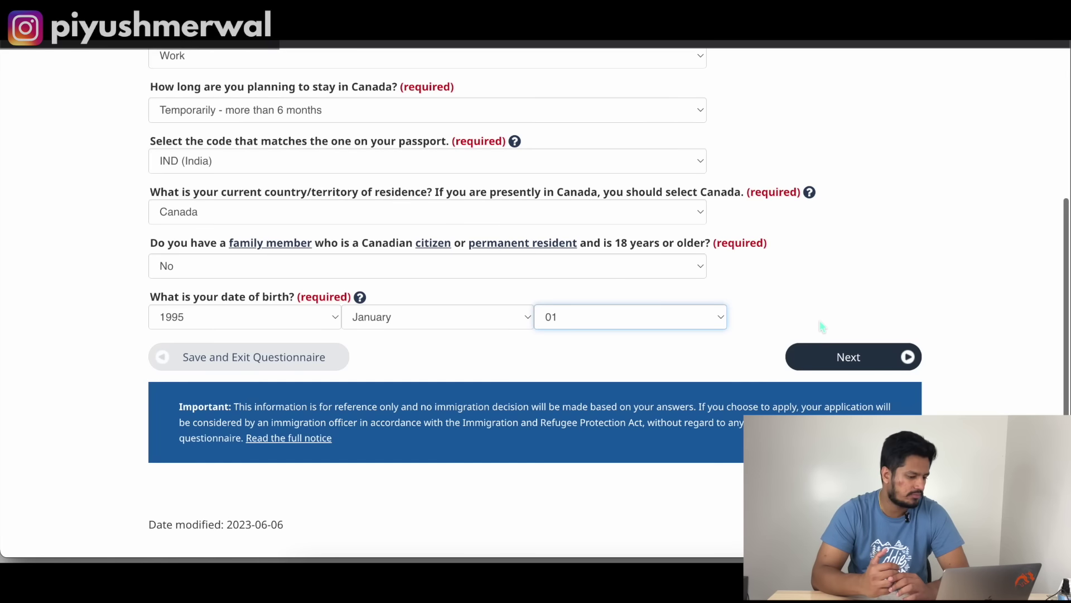
{"action": "left_click", "coordinate": [833, 359]}
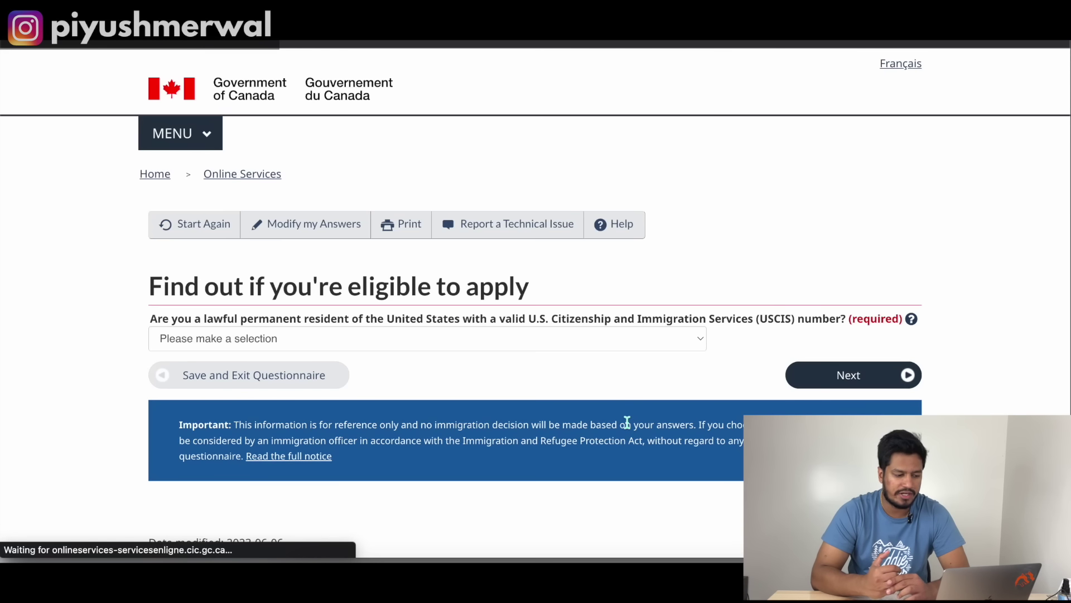
Step: Answer No to U.S. permanent residency and choose Student as current immigration status
{"action": "left_click", "coordinate": [417, 345]}
{"action": "left_click", "coordinate": [389, 374]}
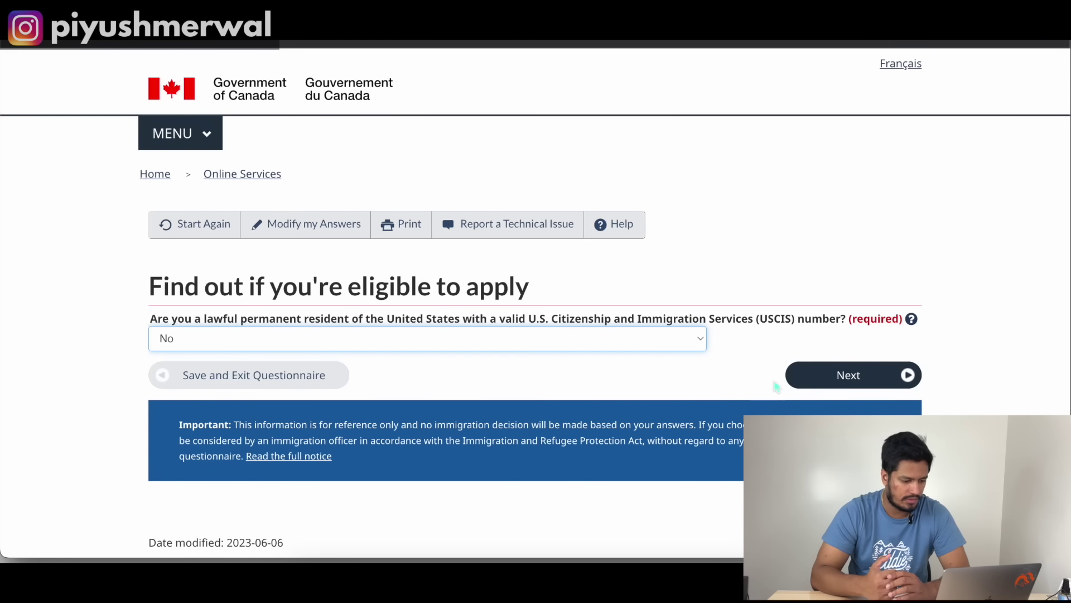
{"action": "left_click", "coordinate": [867, 374]}
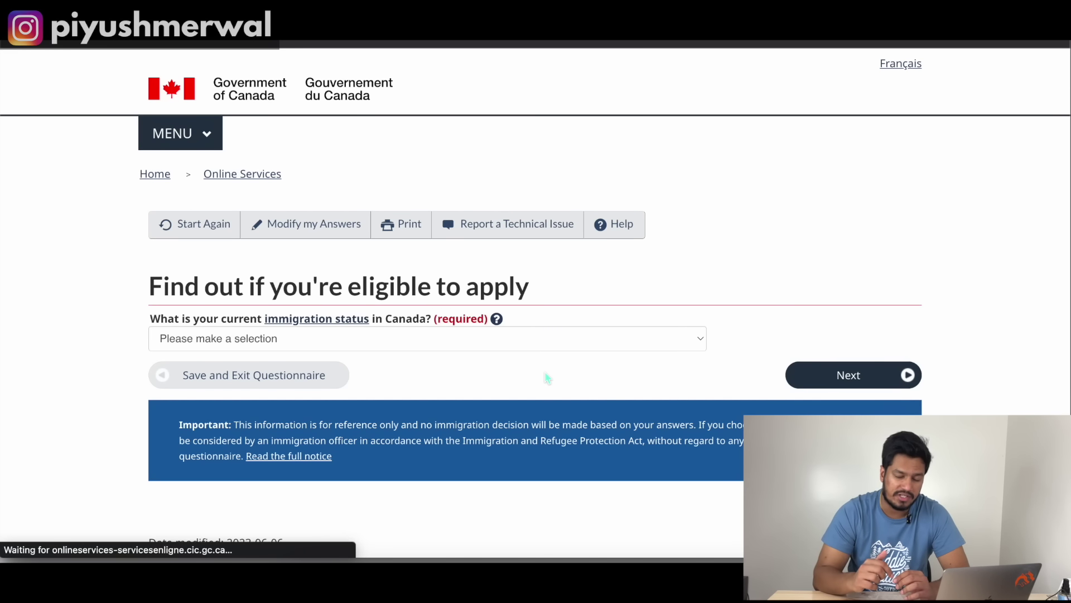
{"action": "left_click", "coordinate": [415, 346]}
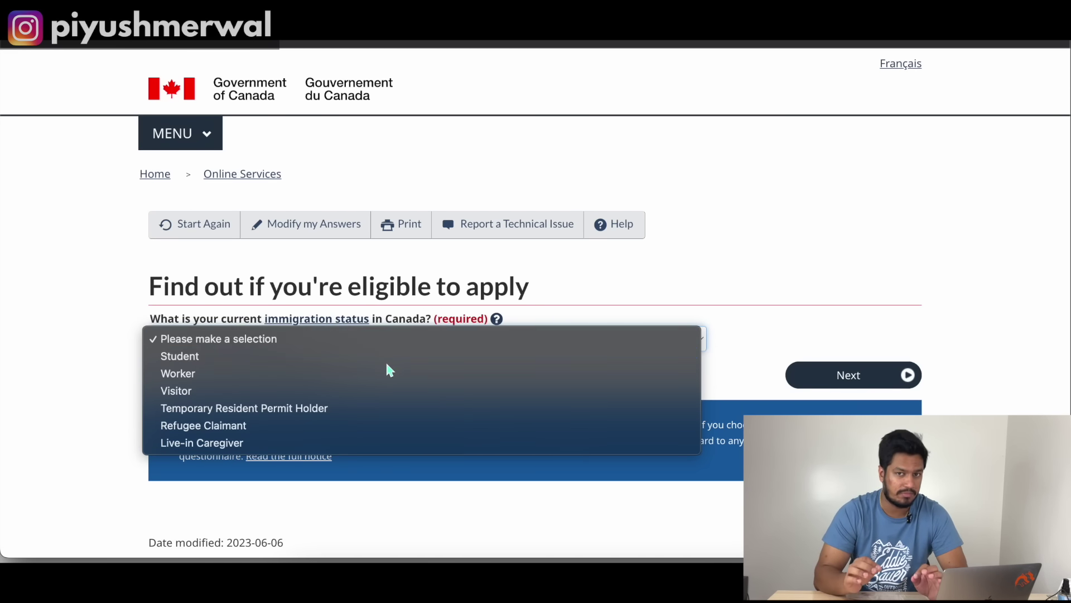
{"action": "left_click", "coordinate": [391, 354]}
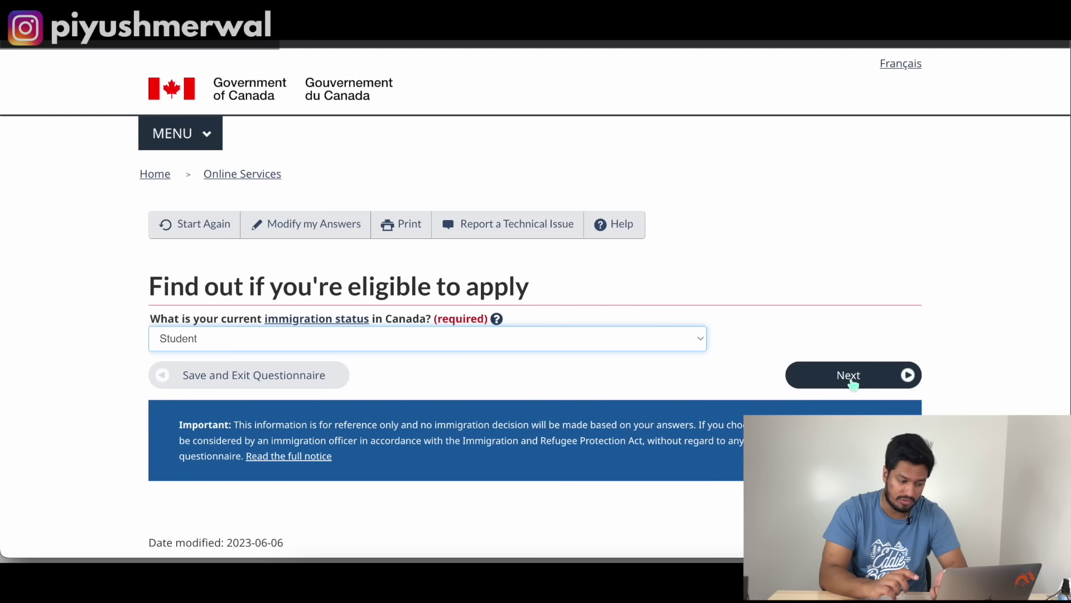
{"action": "left_click", "coordinate": [853, 382]}
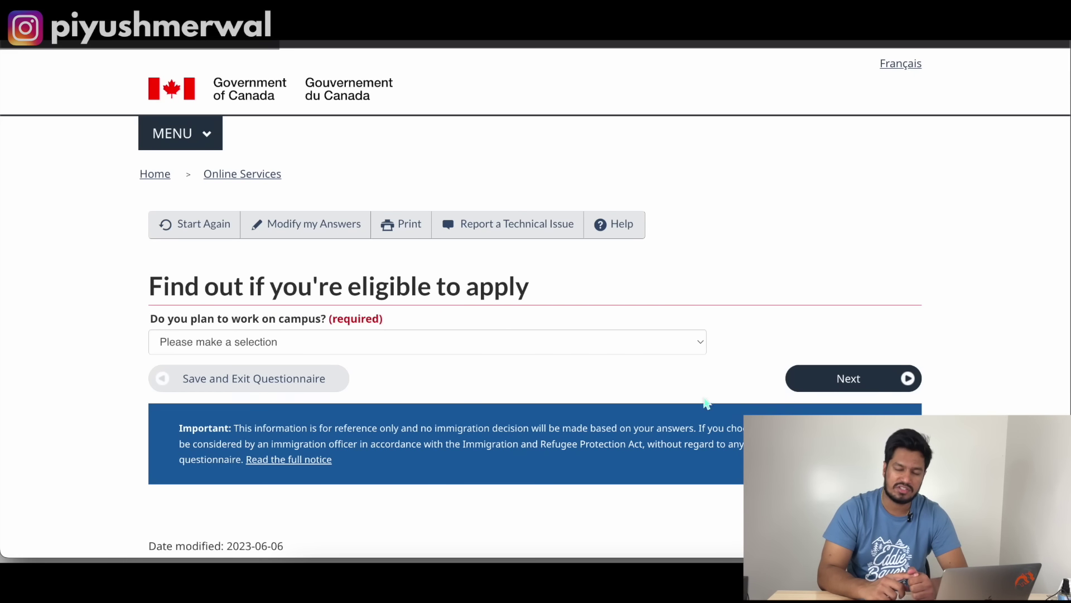
Step: Answer No to both the on-campus and off-campus student work questions
{"action": "left_click", "coordinate": [464, 349]}
{"action": "left_click", "coordinate": [435, 377]}
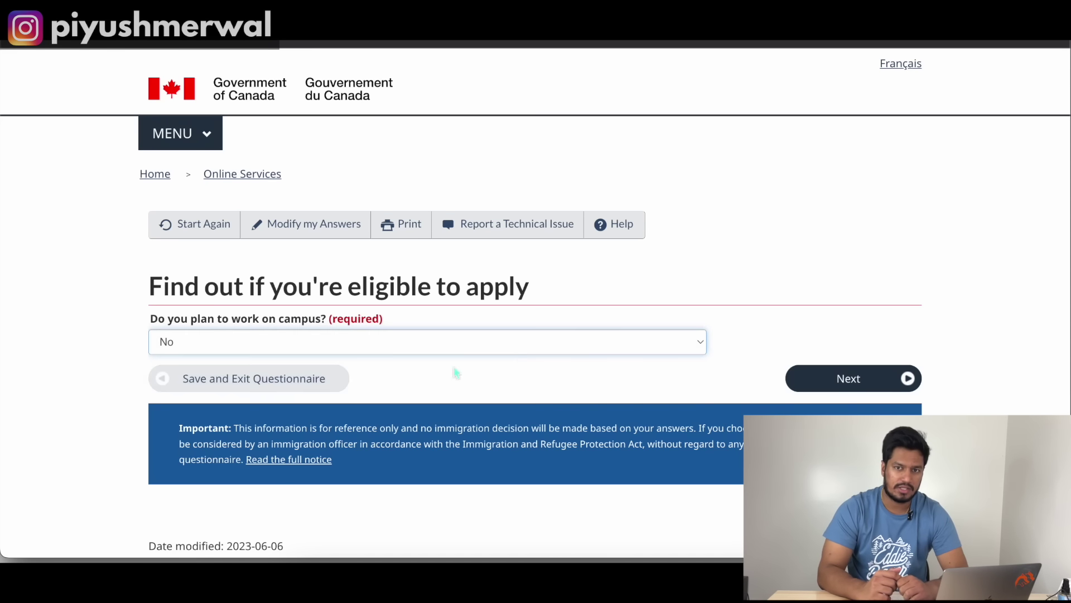
{"action": "left_click", "coordinate": [846, 380]}
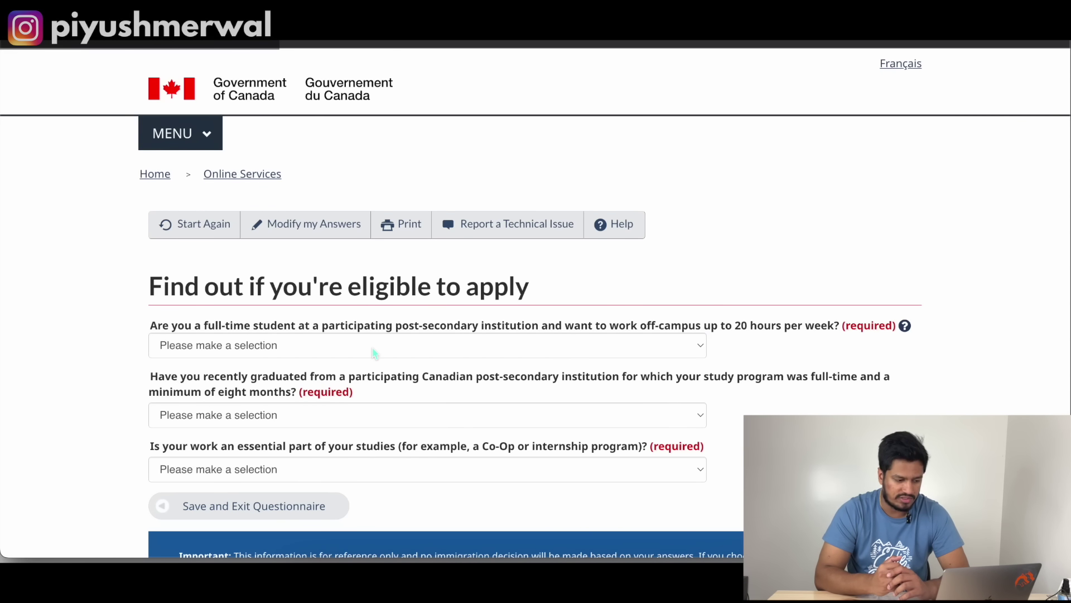
{"action": "left_click", "coordinate": [374, 353]}
{"action": "left_click", "coordinate": [342, 384]}
Step: Answer Yes to recently graduating and No to the co-op question
{"action": "scroll", "coordinate": [342, 388], "scroll_direction": "down", "scroll_amount": 2}
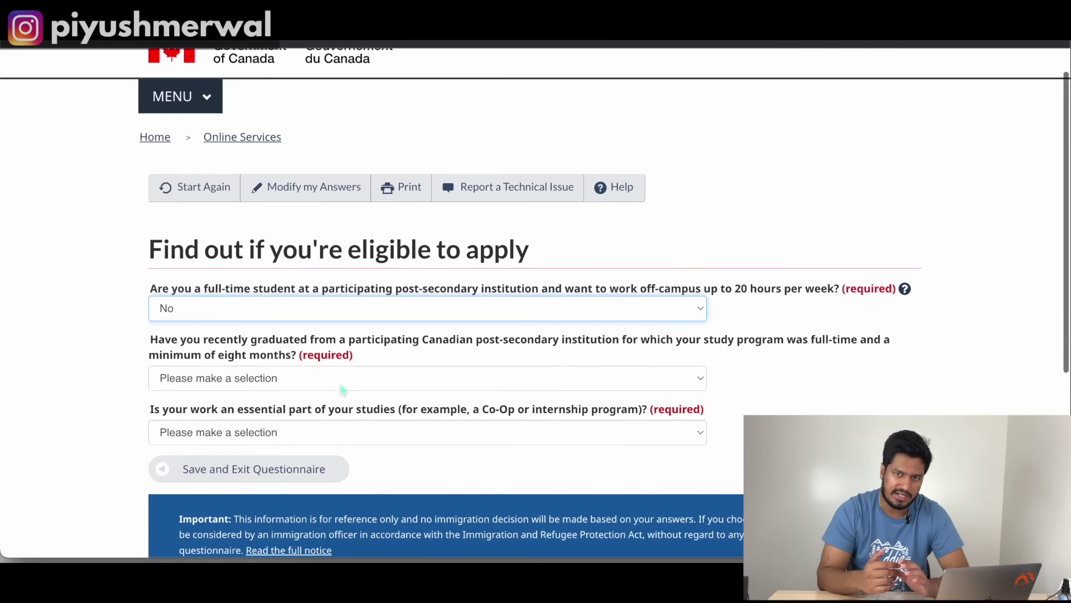
{"action": "scroll", "coordinate": [342, 388], "scroll_direction": "down", "scroll_amount": 1}
{"action": "double_click", "coordinate": [215, 301]}
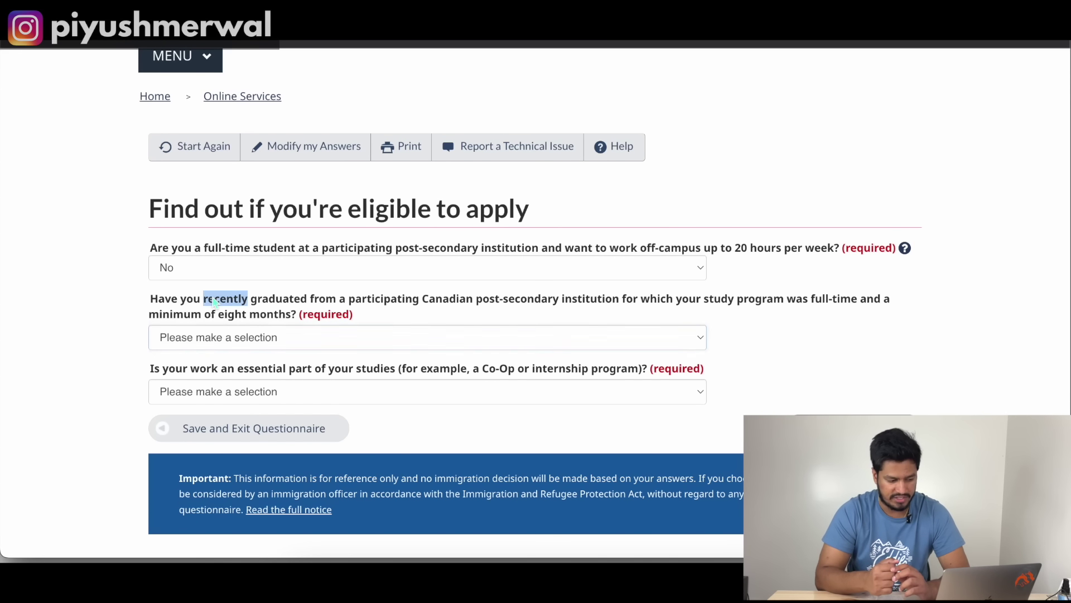
{"action": "left_click", "coordinate": [364, 342]}
{"action": "left_click", "coordinate": [349, 355]}
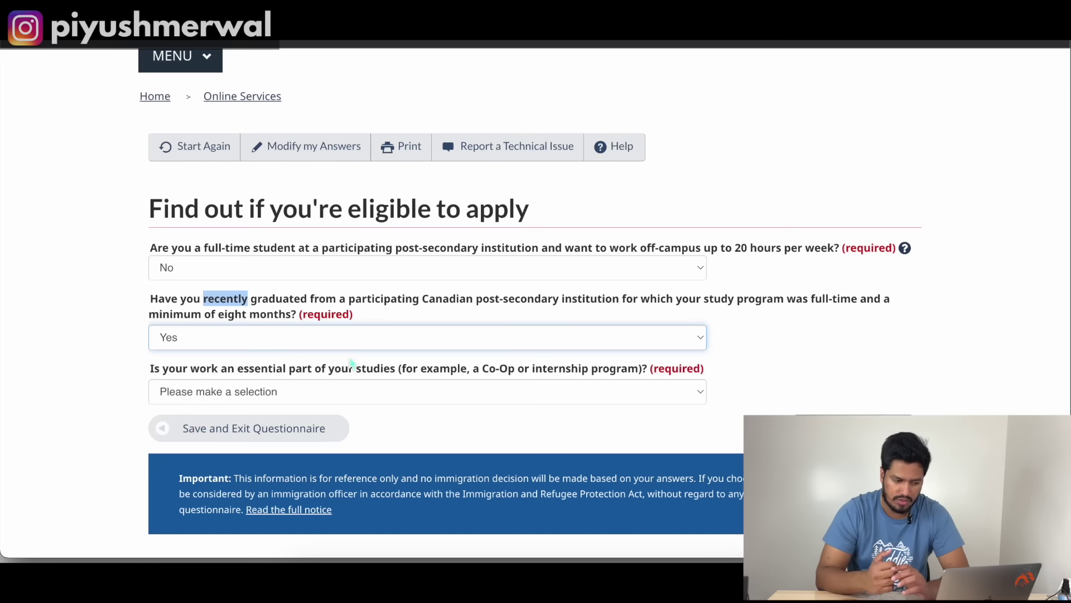
{"action": "left_click", "coordinate": [335, 397]}
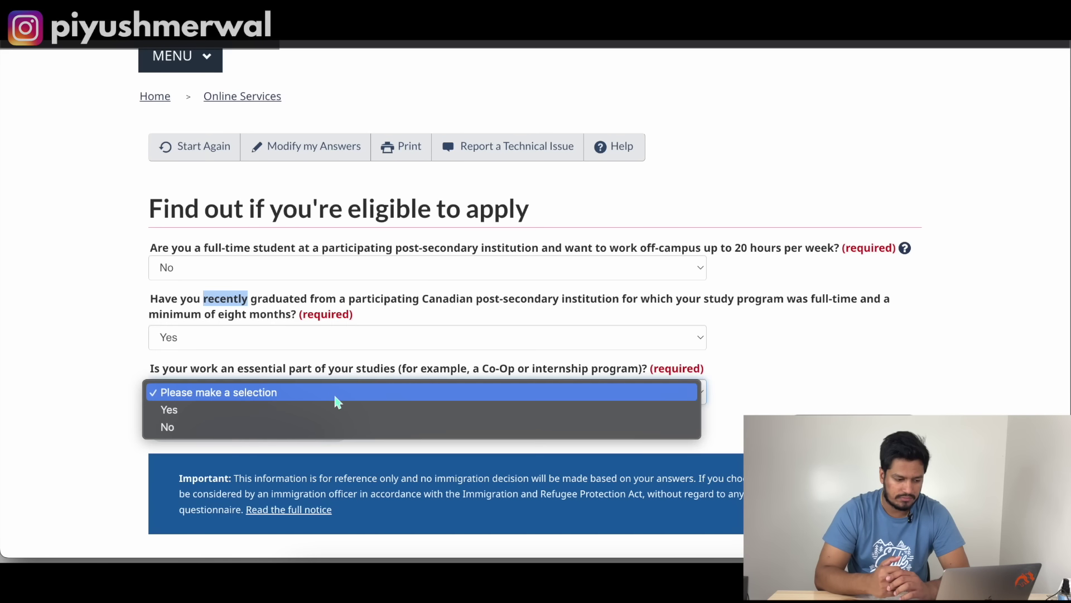
{"action": "left_click", "coordinate": [317, 440]}
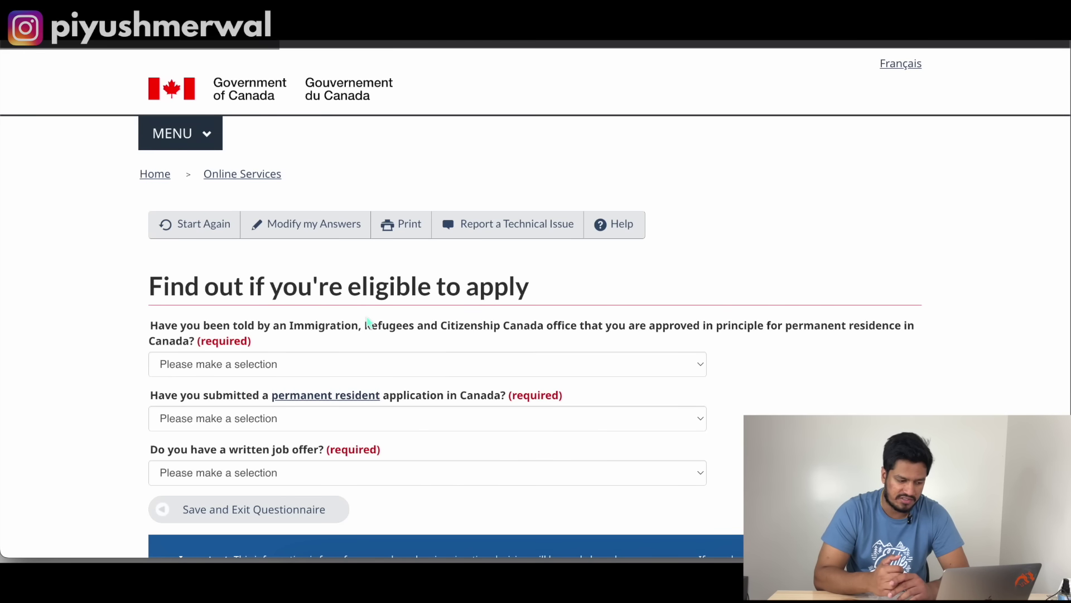
Step: Answer No to PR approval, PR application and written job offer, then submit the page
{"action": "scroll", "coordinate": [368, 323], "scroll_direction": "down", "scroll_amount": 1}
{"action": "triple_click", "coordinate": [382, 301]}
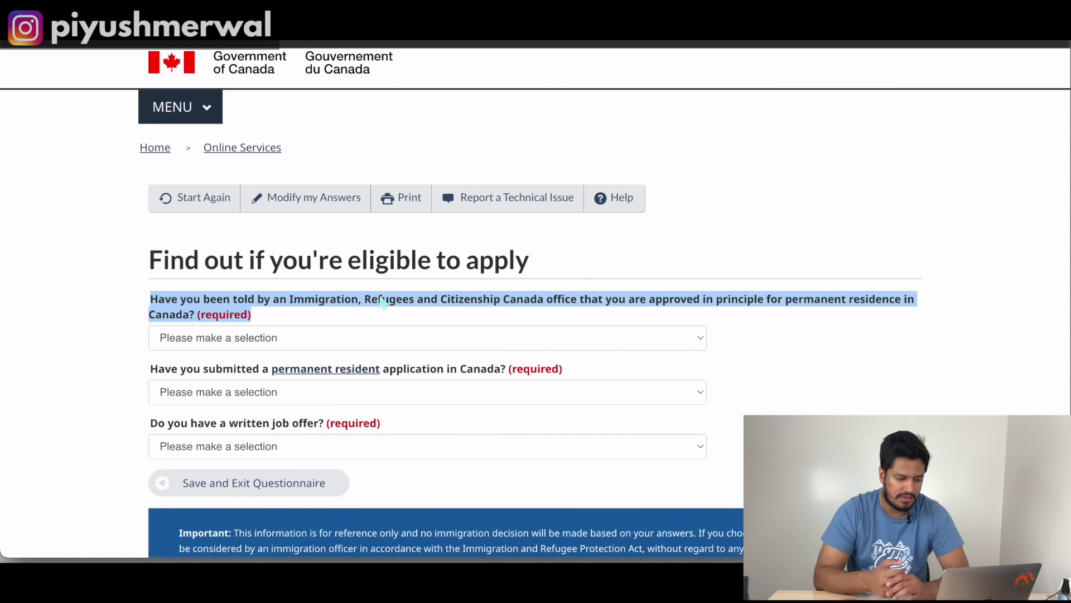
{"action": "left_click", "coordinate": [379, 313]}
{"action": "left_click", "coordinate": [374, 329]}
{"action": "left_click", "coordinate": [349, 380]}
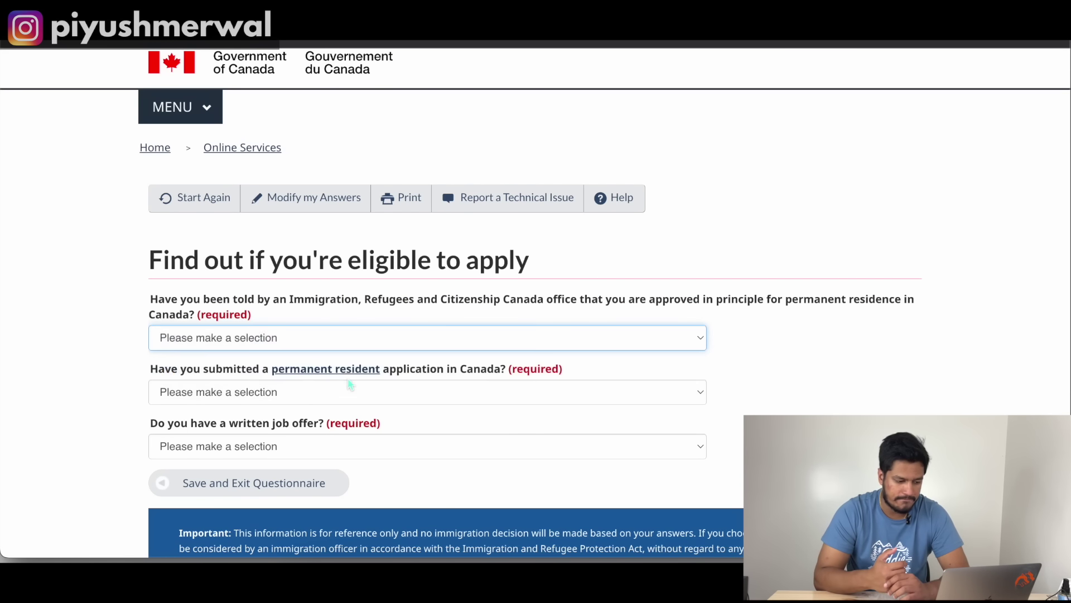
{"action": "left_click", "coordinate": [336, 393]}
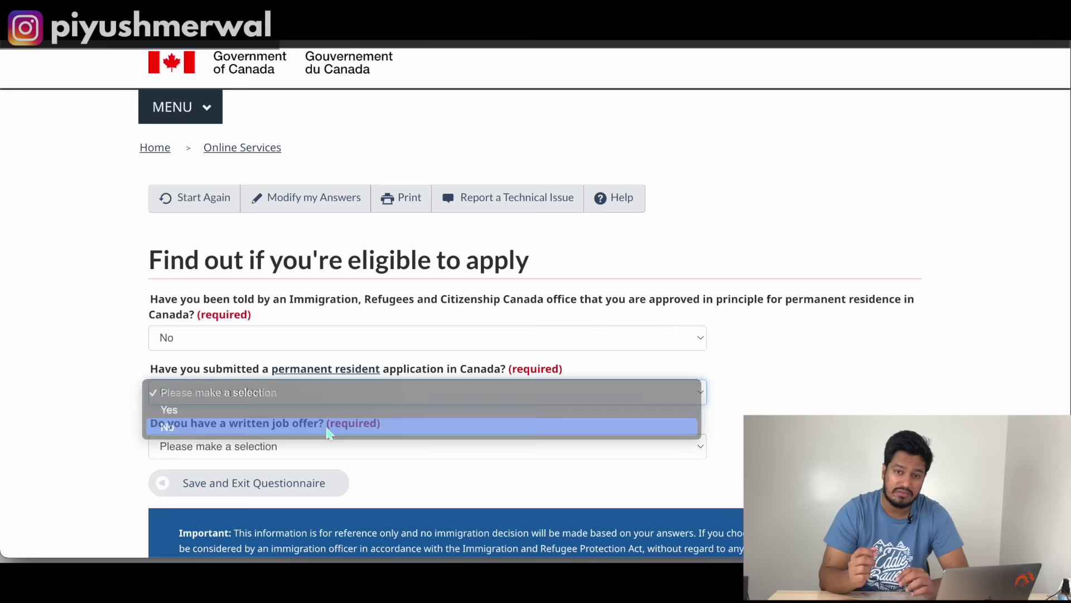
{"action": "left_click", "coordinate": [316, 446]}
{"action": "left_click", "coordinate": [306, 484]}
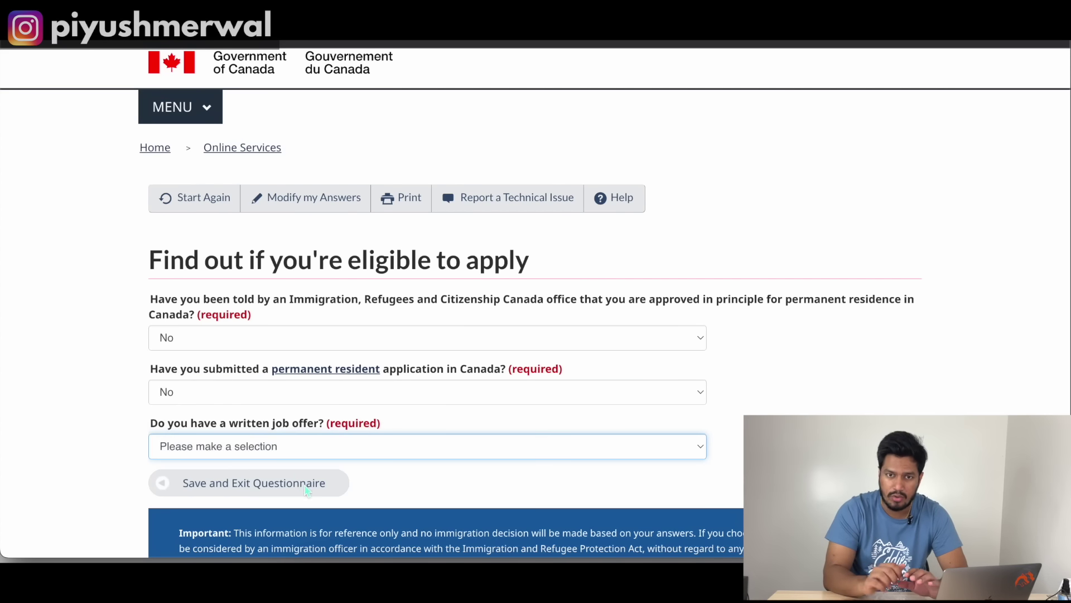
{"action": "triple_click", "coordinate": [254, 427]}
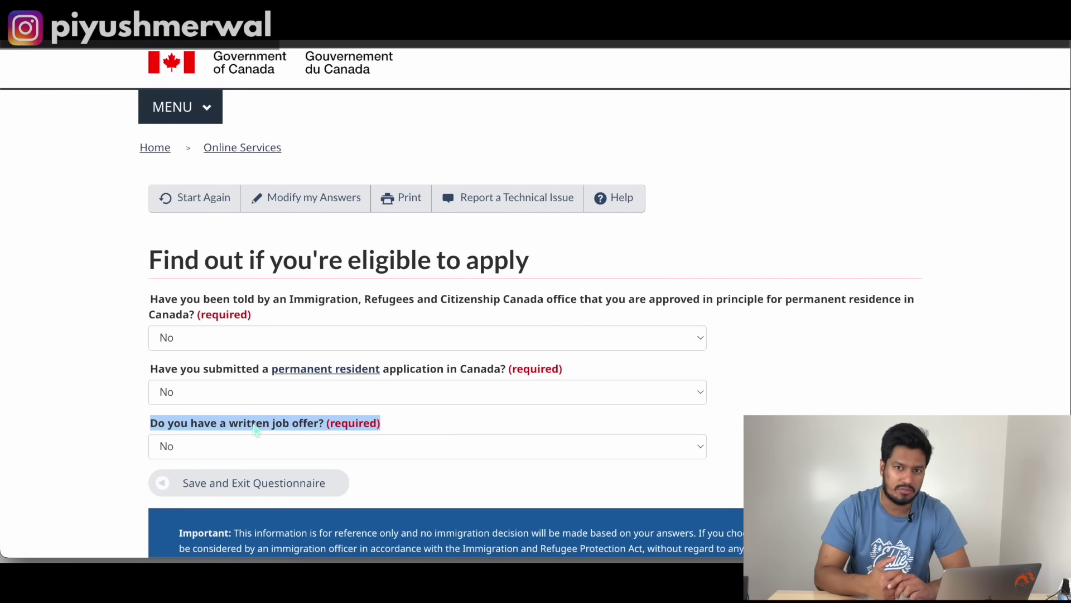
{"action": "left_click", "coordinate": [279, 428]}
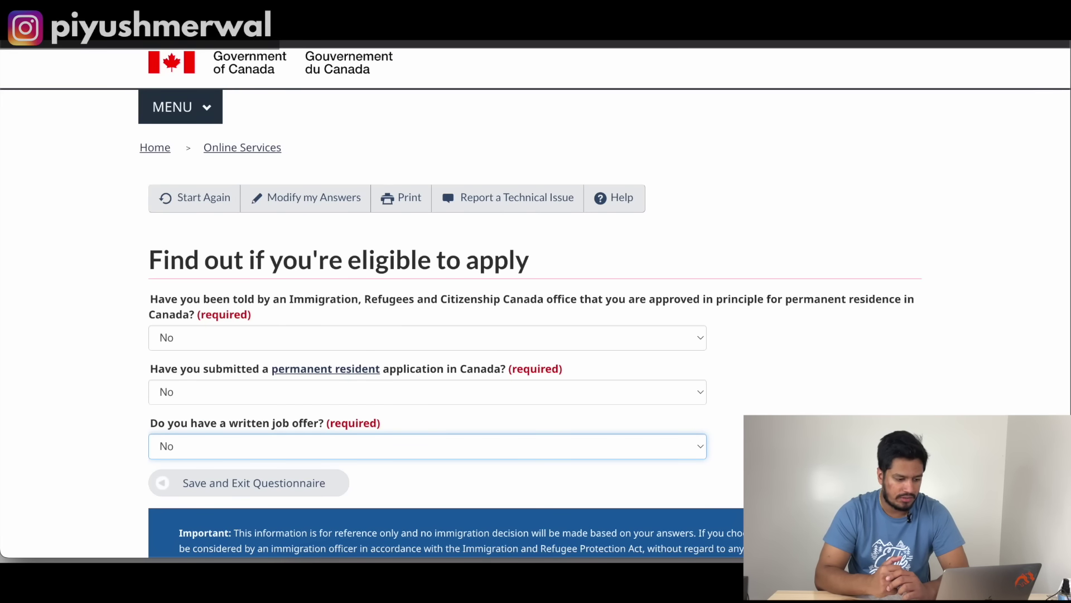
{"action": "left_click", "coordinate": [853, 483]}
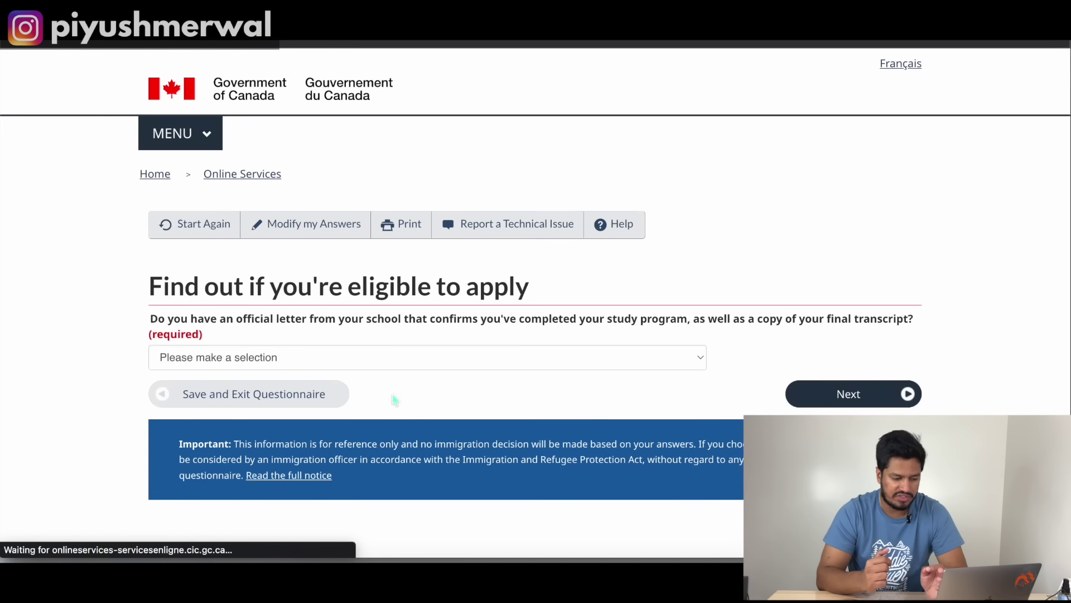
{"action": "scroll", "coordinate": [358, 397], "scroll_direction": "down", "scroll_amount": 1}
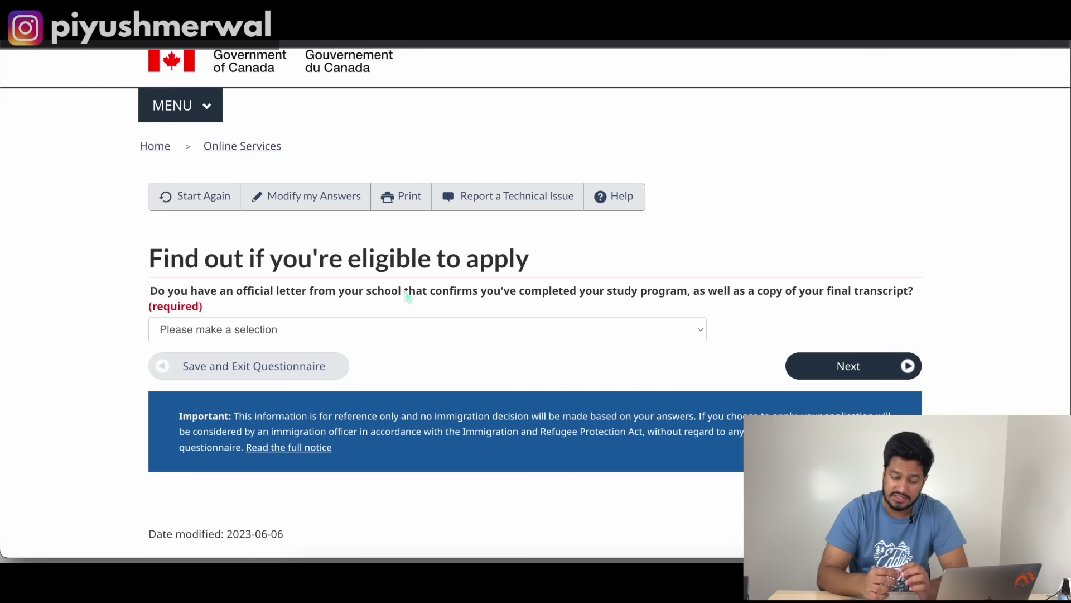
Step: Answer Yes to having the school completion letter and final transcript
{"action": "left_click_drag", "start_coordinate": [406, 294], "coordinate": [690, 299]}
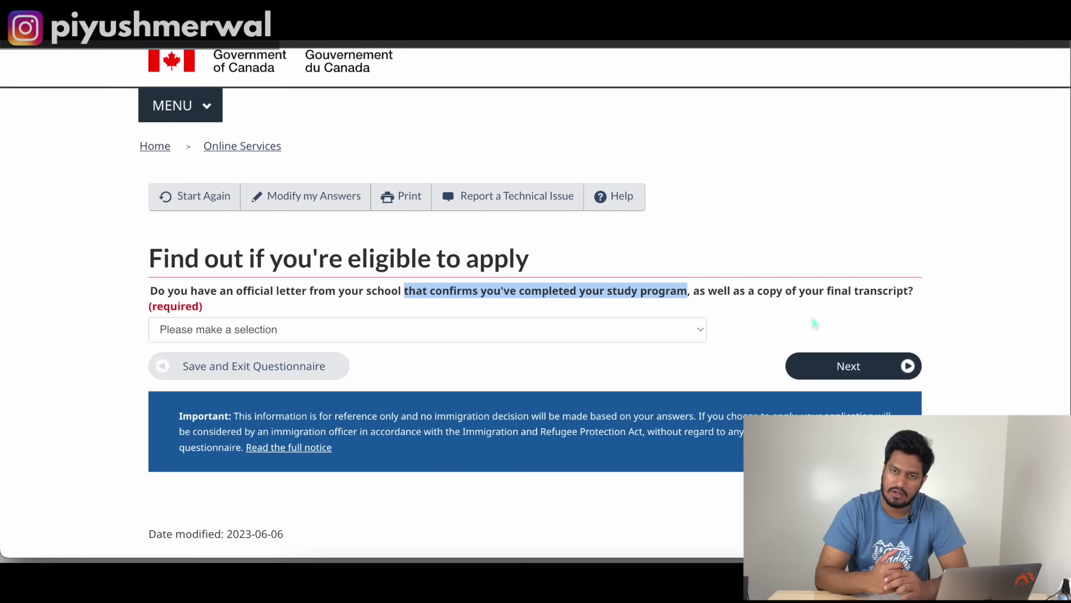
{"action": "left_click", "coordinate": [766, 300]}
{"action": "left_click_drag", "start_coordinate": [759, 300], "coordinate": [916, 300]}
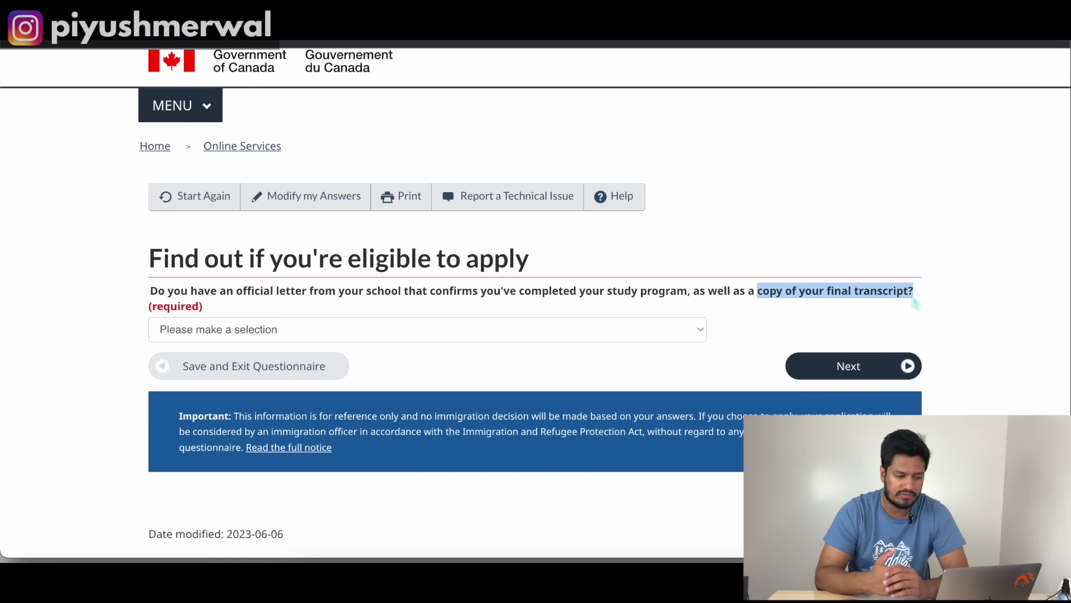
{"action": "left_click", "coordinate": [360, 299]}
{"action": "left_click", "coordinate": [341, 329]}
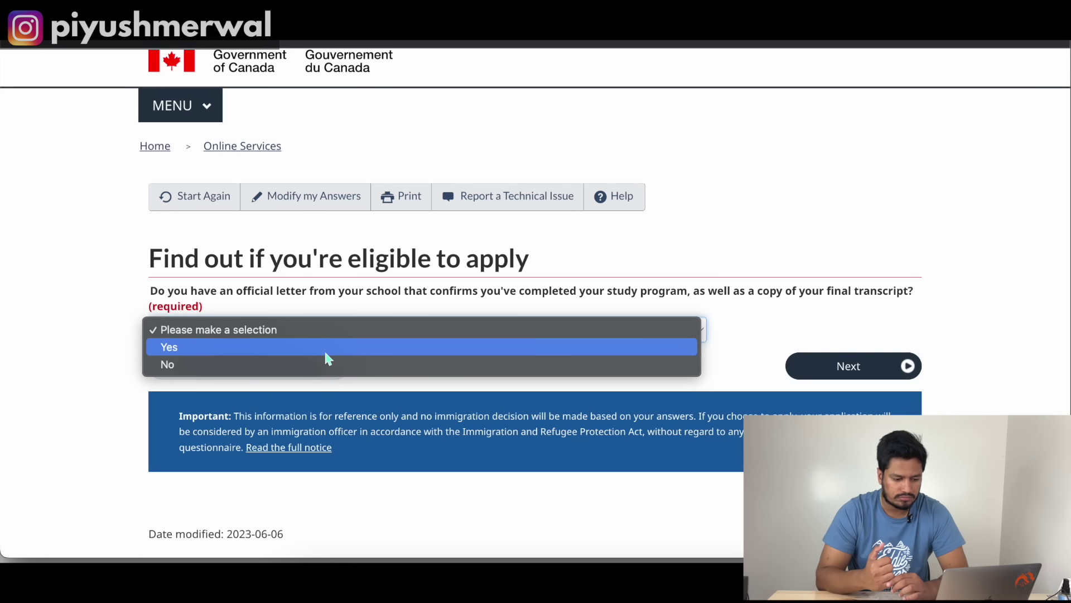
{"action": "left_click", "coordinate": [326, 353]}
{"action": "left_click", "coordinate": [885, 373]}
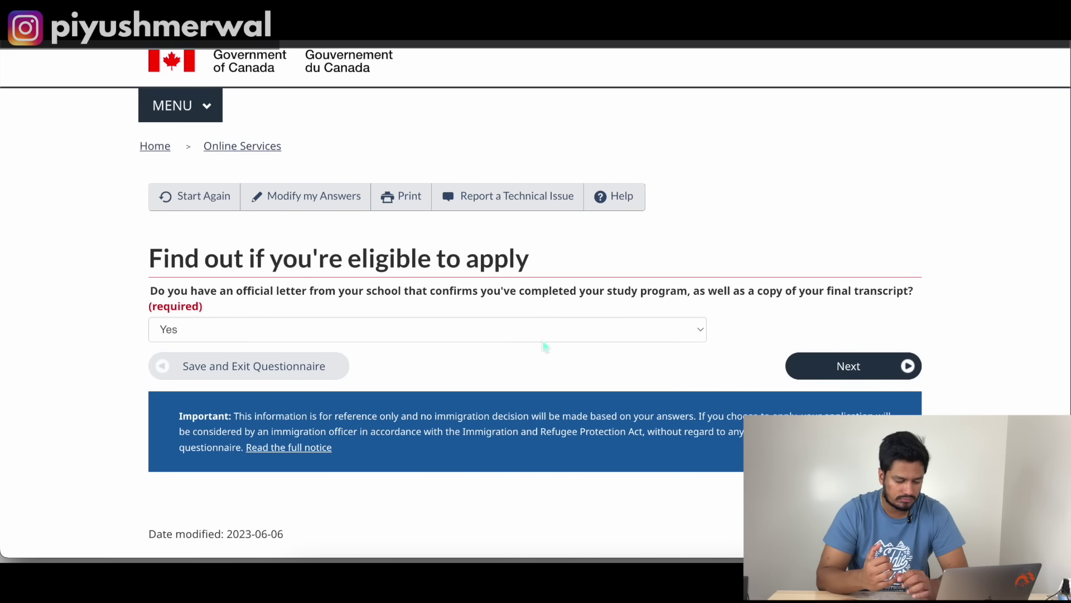
Step: Choose Never Married/Single and British Columbia, then submit to see the eligibility results
{"action": "left_click", "coordinate": [302, 347]}
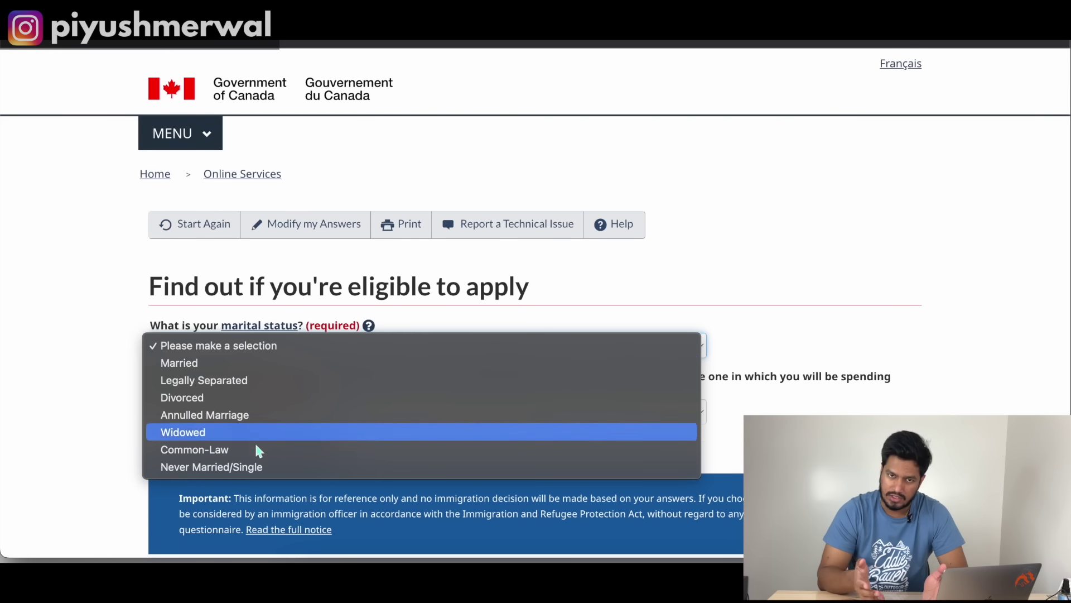
{"action": "left_click", "coordinate": [248, 471]}
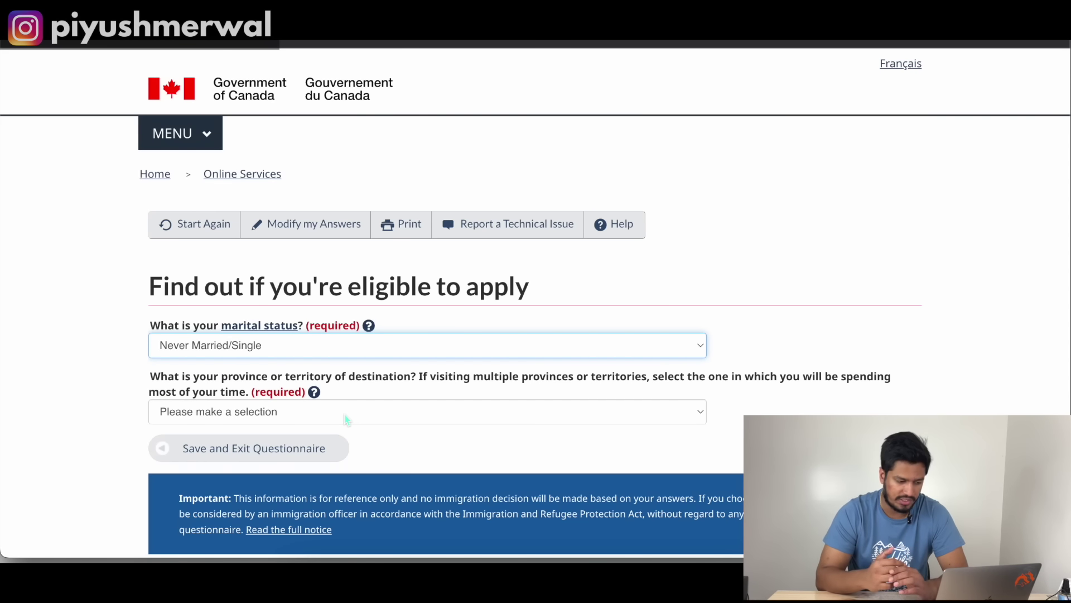
{"action": "left_click", "coordinate": [344, 416]}
{"action": "left_click", "coordinate": [319, 444]}
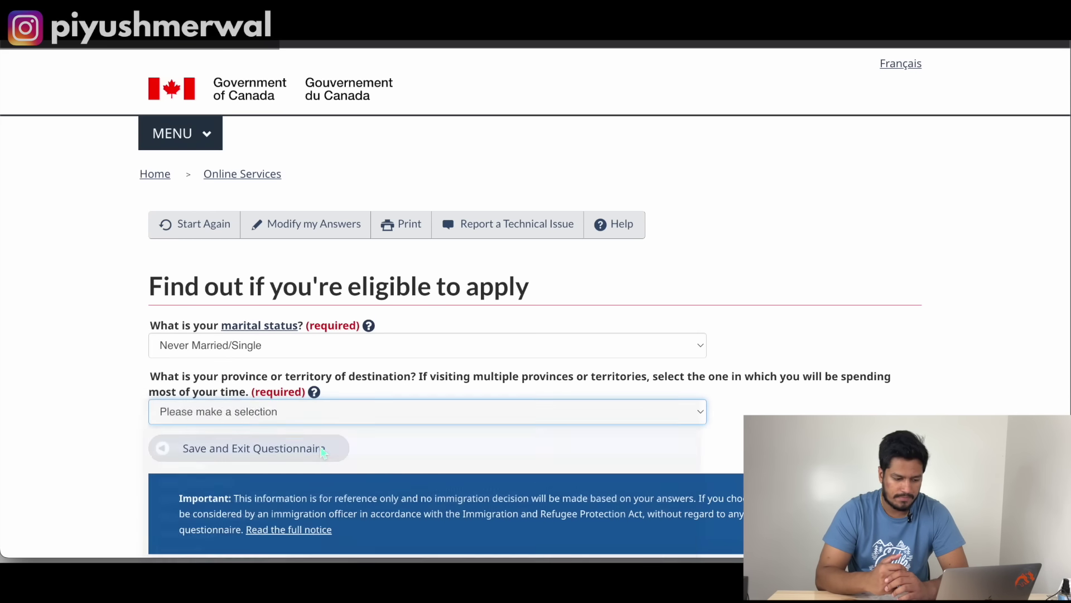
{"action": "triple_click", "coordinate": [374, 382]}
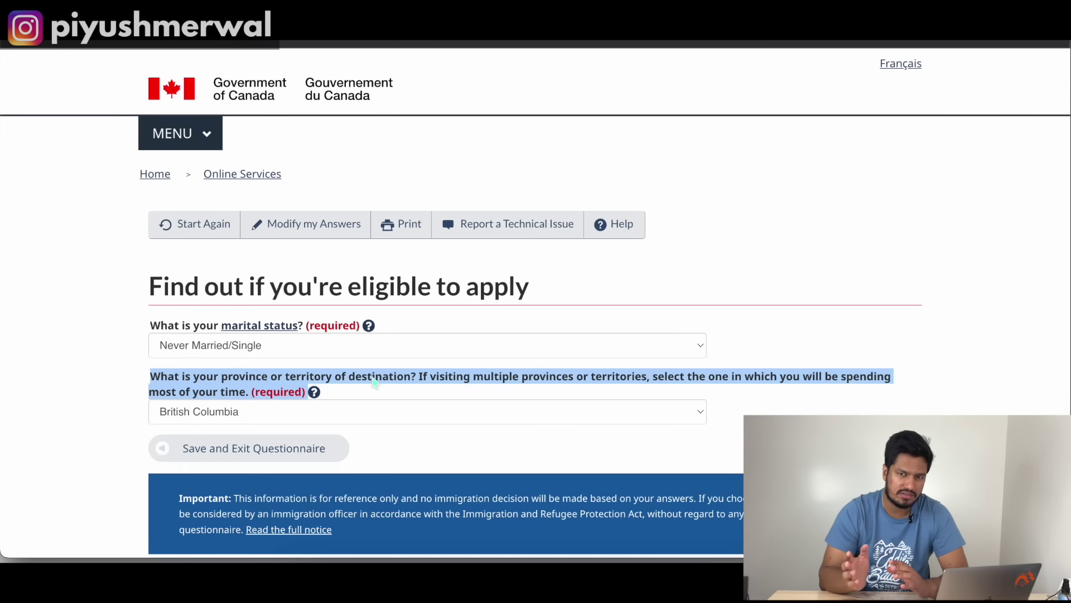
{"action": "left_click", "coordinate": [374, 383]}
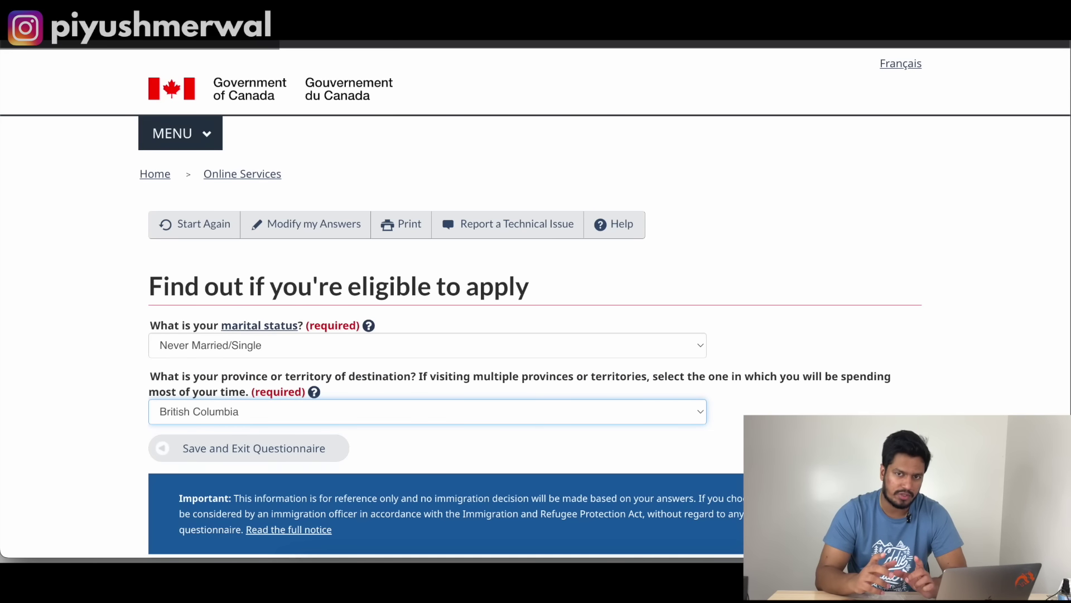
{"action": "left_click", "coordinate": [890, 448]}
{"action": "scroll", "coordinate": [519, 378], "scroll_direction": "down", "scroll_amount": 1}
{"action": "scroll", "coordinate": [517, 378], "scroll_direction": "down", "scroll_amount": 3}
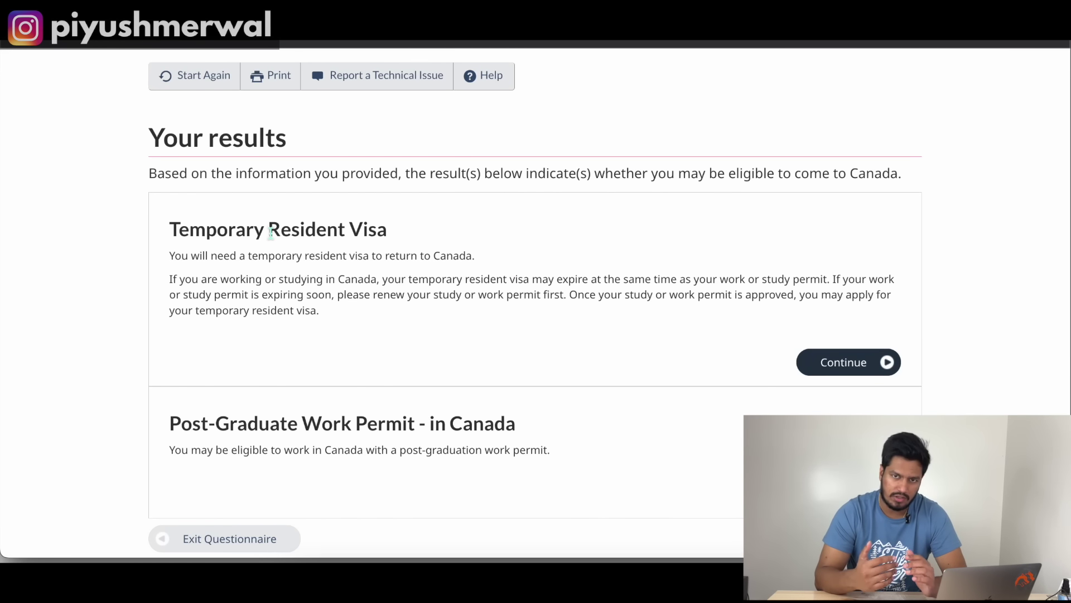
Step: Continue with the Post-Graduate Work Permit - in Canada result
{"action": "triple_click", "coordinate": [270, 233]}
{"action": "left_click", "coordinate": [298, 231]}
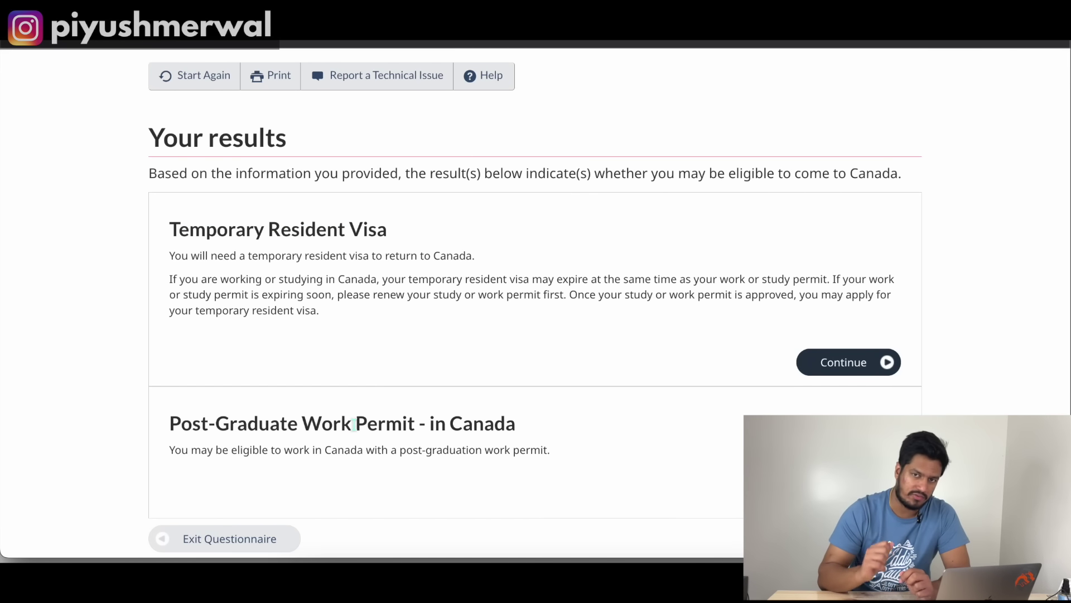
{"action": "triple_click", "coordinate": [354, 424]}
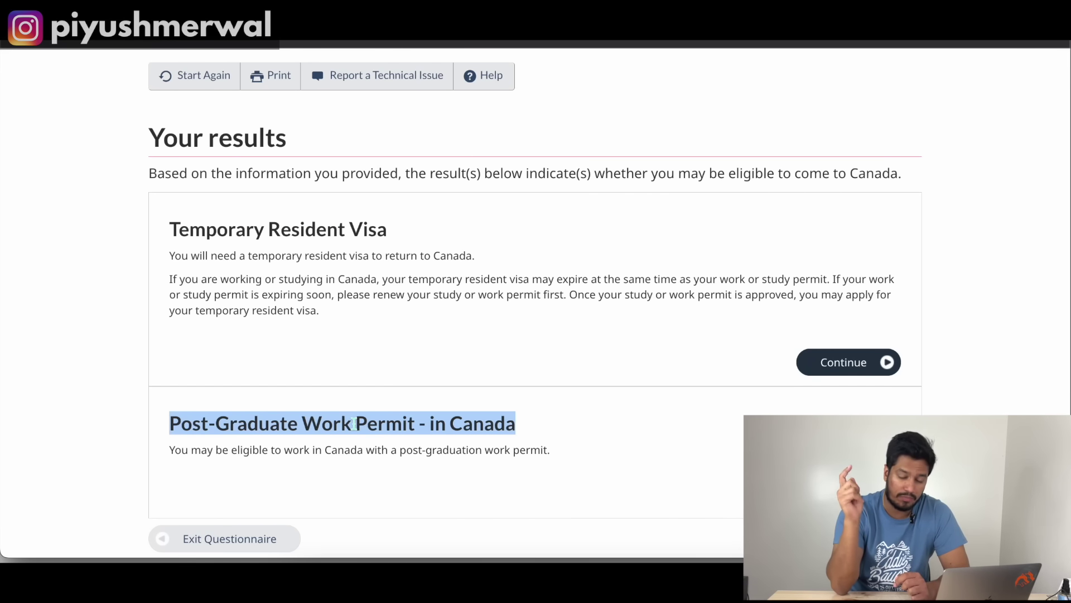
{"action": "left_click", "coordinate": [356, 424]}
{"action": "triple_click", "coordinate": [436, 424]}
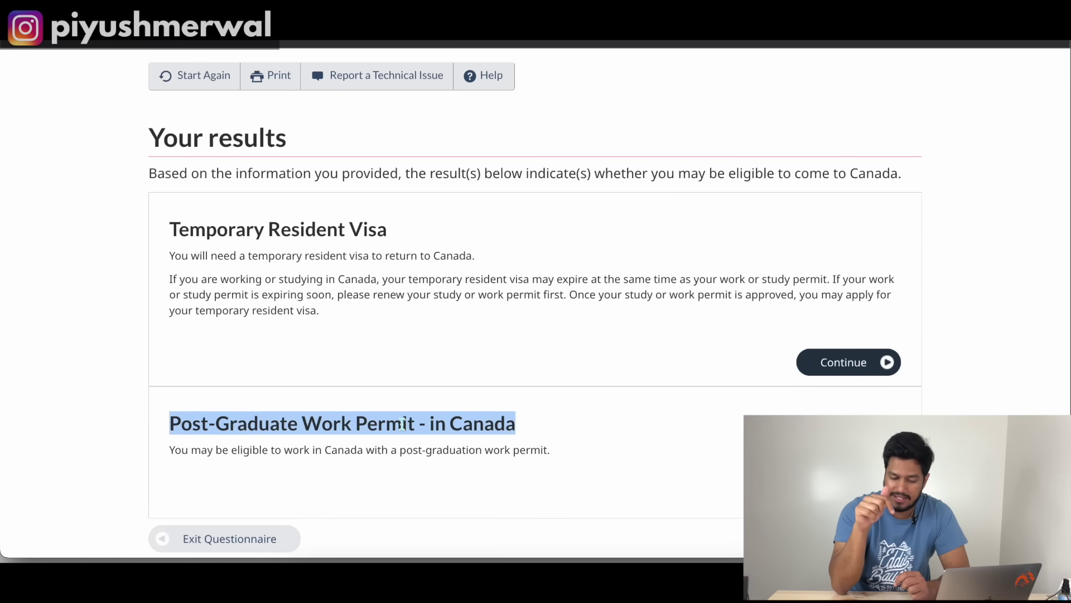
{"action": "left_click", "coordinate": [402, 425]}
{"action": "left_click", "coordinate": [849, 494]}
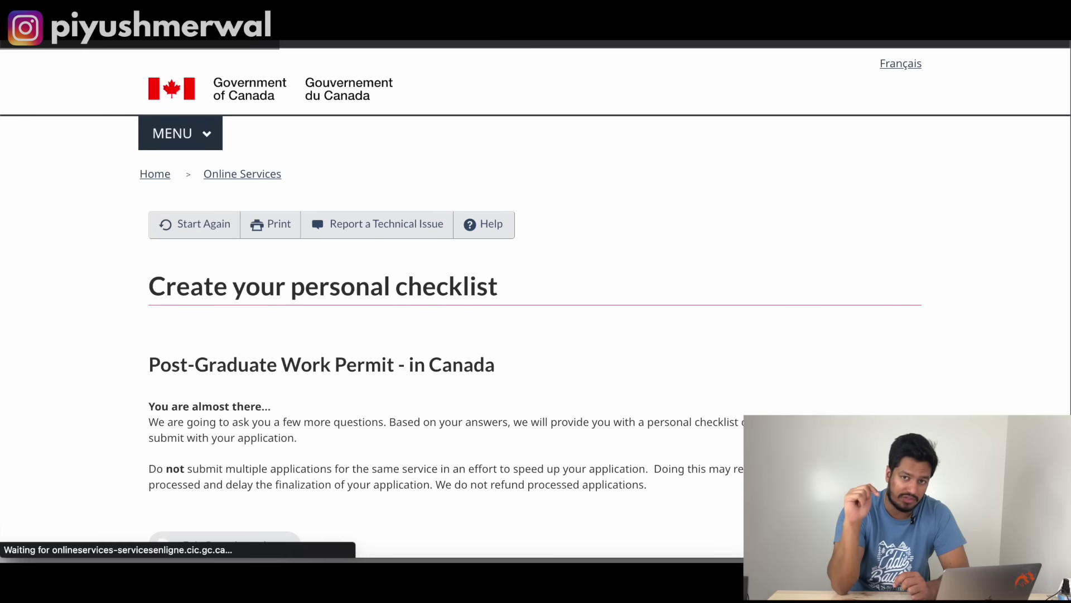
Step: Continue past the Create your personal checklist page to begin the permit questions
{"action": "scroll", "coordinate": [506, 428], "scroll_direction": "down", "scroll_amount": 2}
{"action": "scroll", "coordinate": [506, 428], "scroll_direction": "down", "scroll_amount": 2}
{"action": "scroll", "coordinate": [720, 349], "scroll_direction": "up", "scroll_amount": 1}
{"action": "triple_click", "coordinate": [445, 256]}
{"action": "left_click", "coordinate": [426, 264]}
{"action": "left_click", "coordinate": [848, 437]}
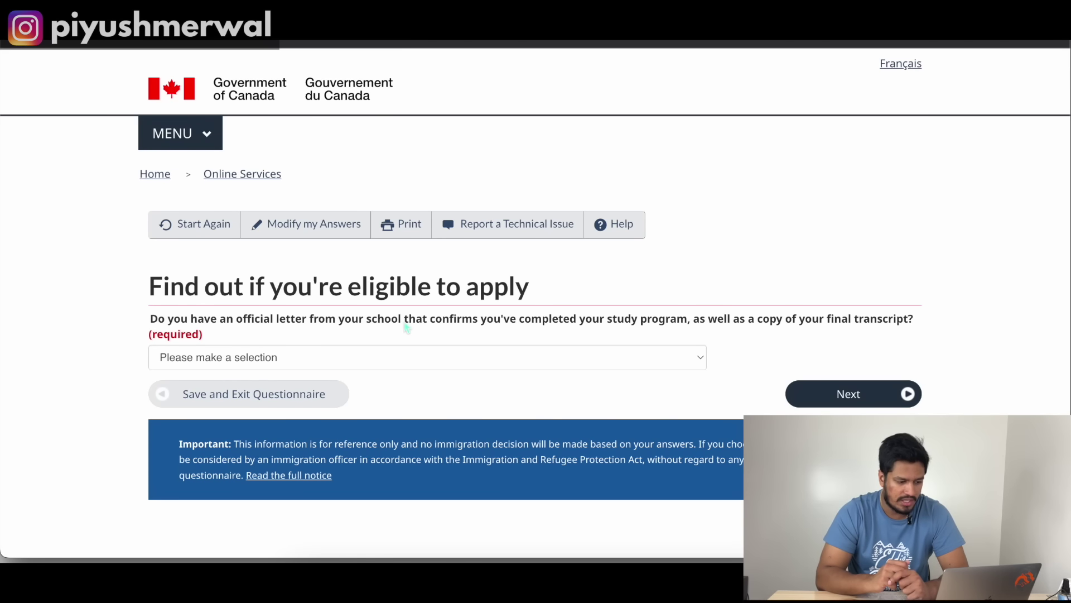
Step: Answer Yes to having the school letter and transcript
{"action": "triple_click", "coordinate": [350, 326]}
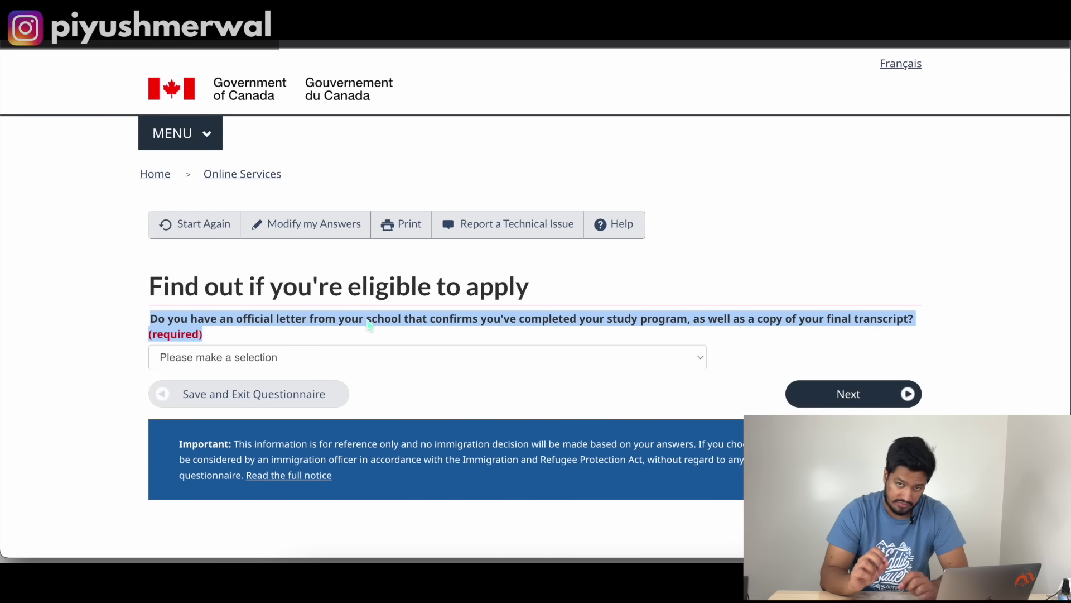
{"action": "left_click", "coordinate": [370, 321]}
{"action": "left_click", "coordinate": [360, 358]}
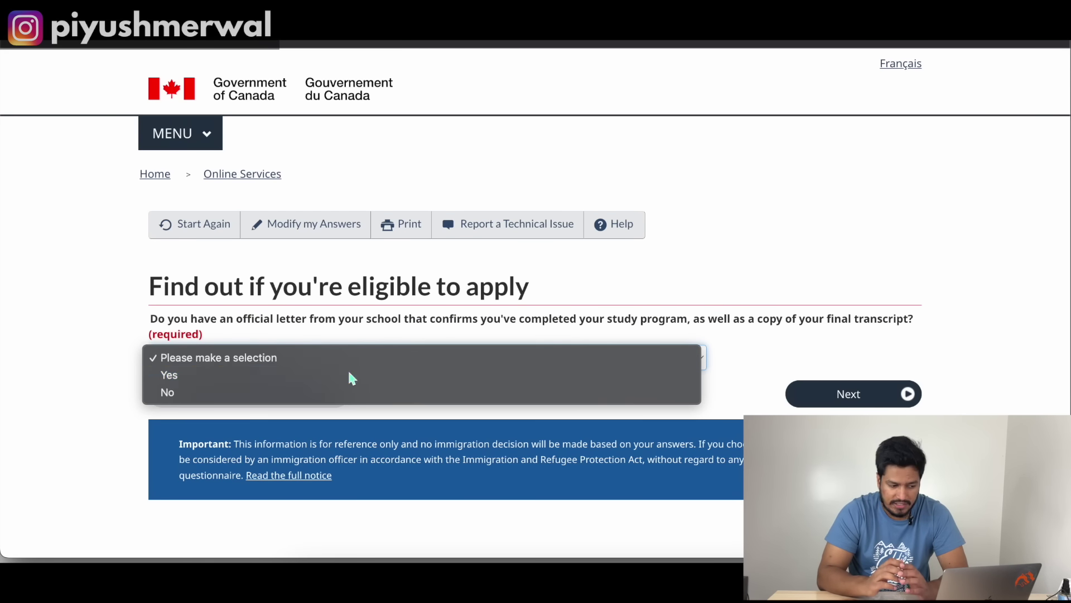
{"action": "left_click", "coordinate": [351, 377]}
{"action": "left_click", "coordinate": [843, 403]}
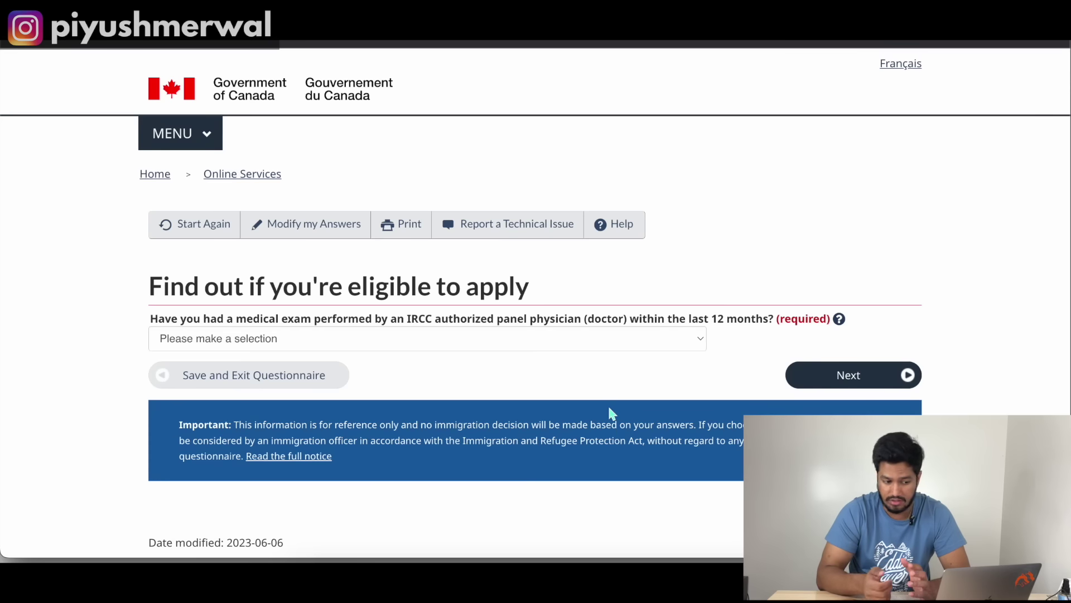
Step: Answer No to the first medical exam question
{"action": "left_click", "coordinate": [453, 344]}
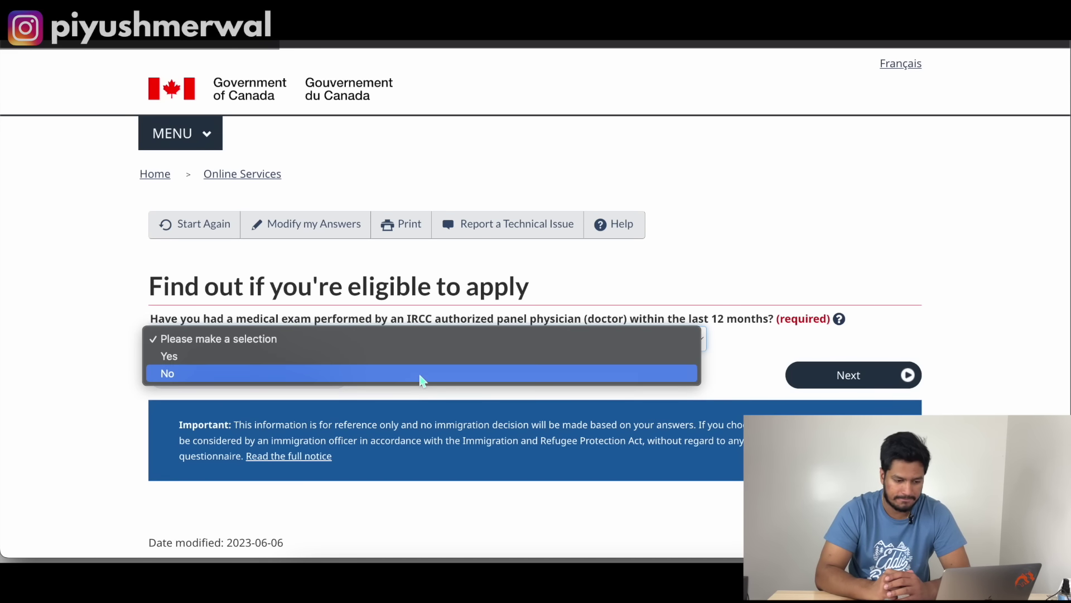
{"action": "left_click", "coordinate": [420, 375]}
{"action": "triple_click", "coordinate": [698, 318]}
{"action": "left_click", "coordinate": [719, 323]}
{"action": "left_click", "coordinate": [849, 378]}
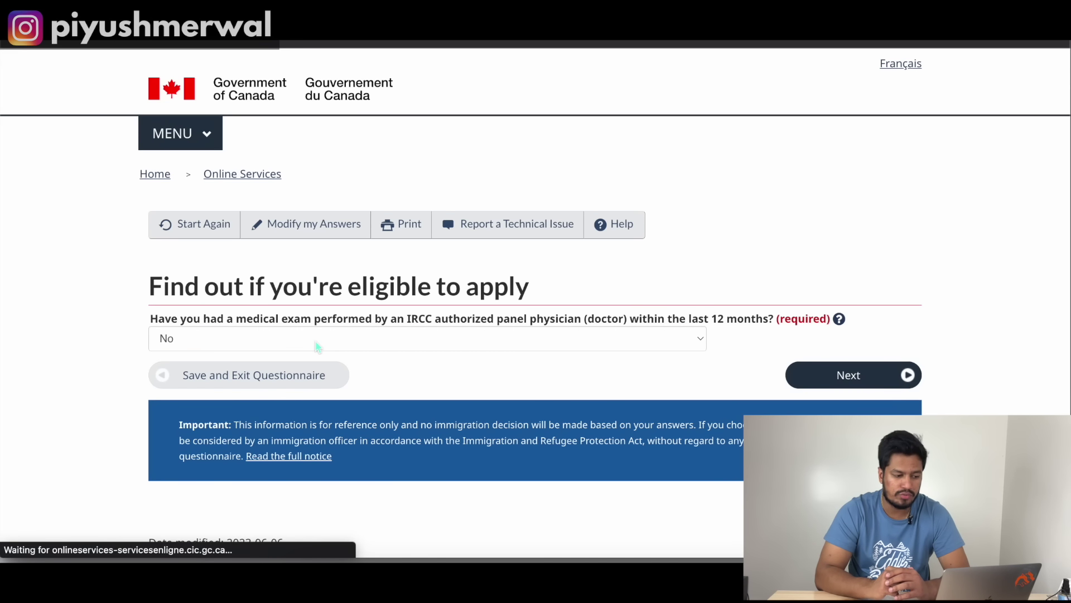
Step: Answer No to the medical-exam categories question and submit
{"action": "scroll", "coordinate": [290, 402], "scroll_direction": "down", "scroll_amount": 4}
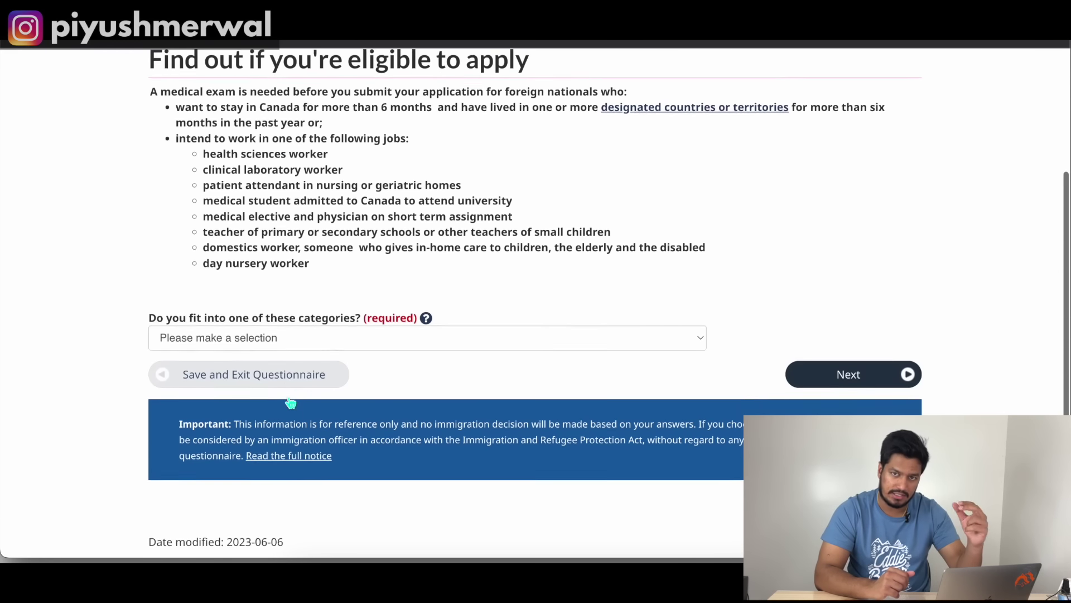
{"action": "left_click", "coordinate": [310, 338]}
{"action": "left_click", "coordinate": [290, 366]}
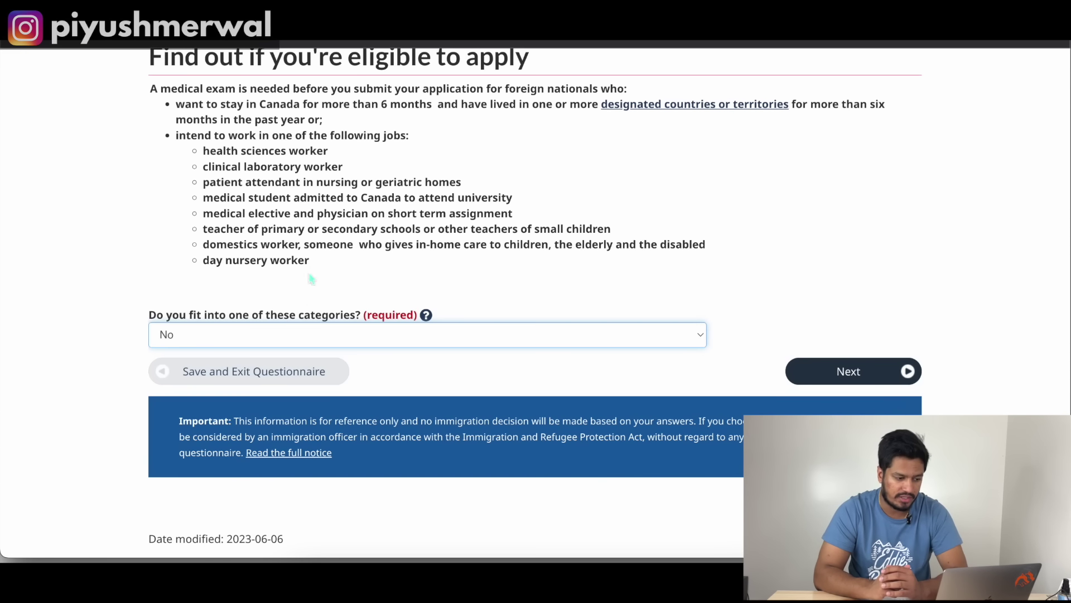
{"action": "scroll", "coordinate": [310, 269], "scroll_direction": "up", "scroll_amount": 1}
{"action": "left_click", "coordinate": [315, 325]}
{"action": "left_click_drag", "start_coordinate": [317, 329], "coordinate": [175, 202]}
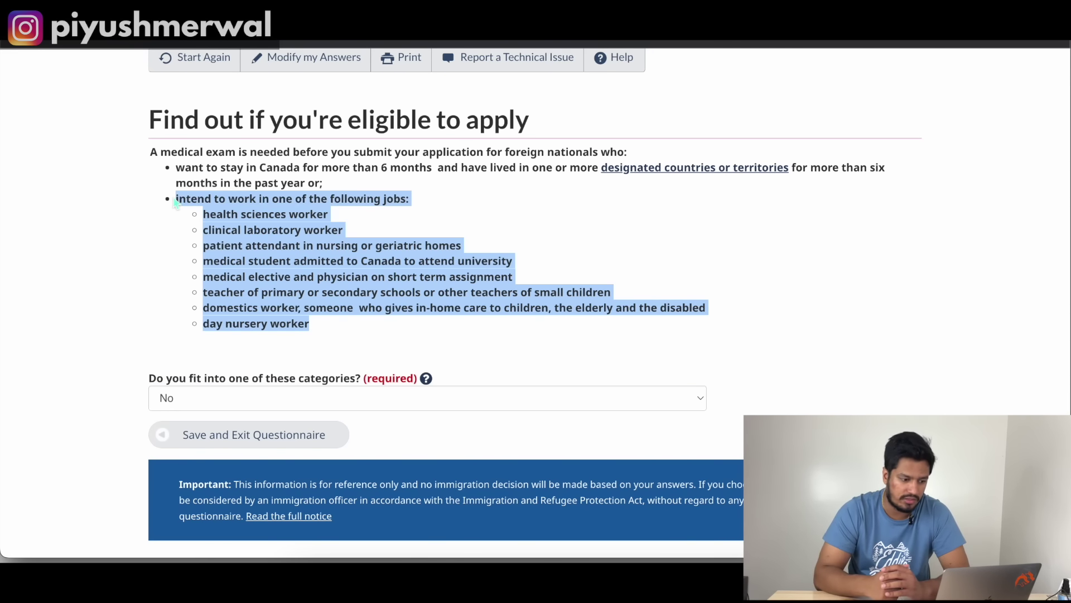
{"action": "left_click", "coordinate": [300, 287]}
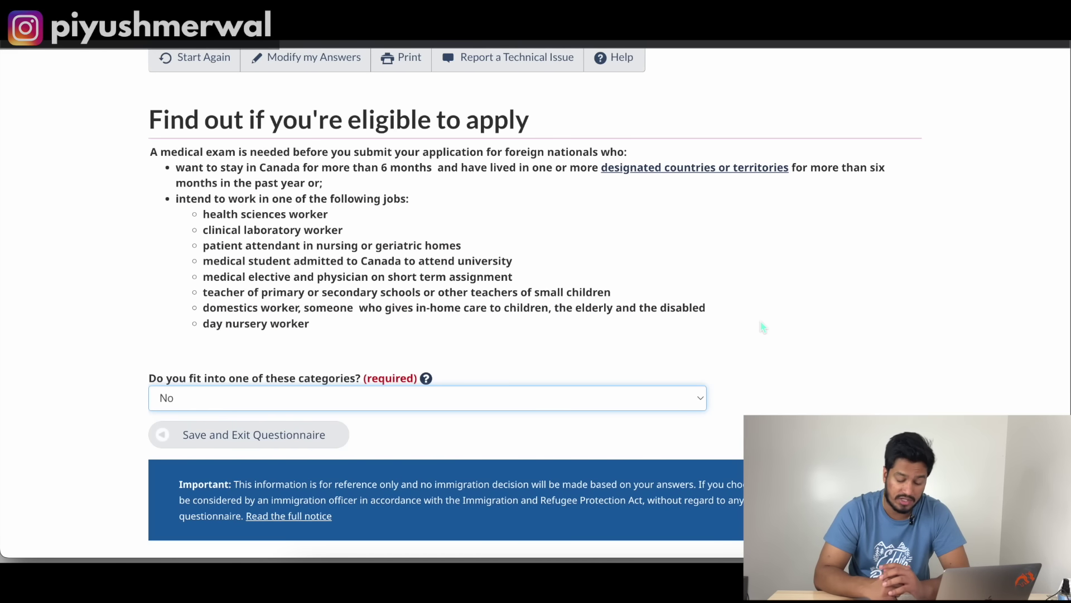
{"action": "left_click", "coordinate": [887, 435]}
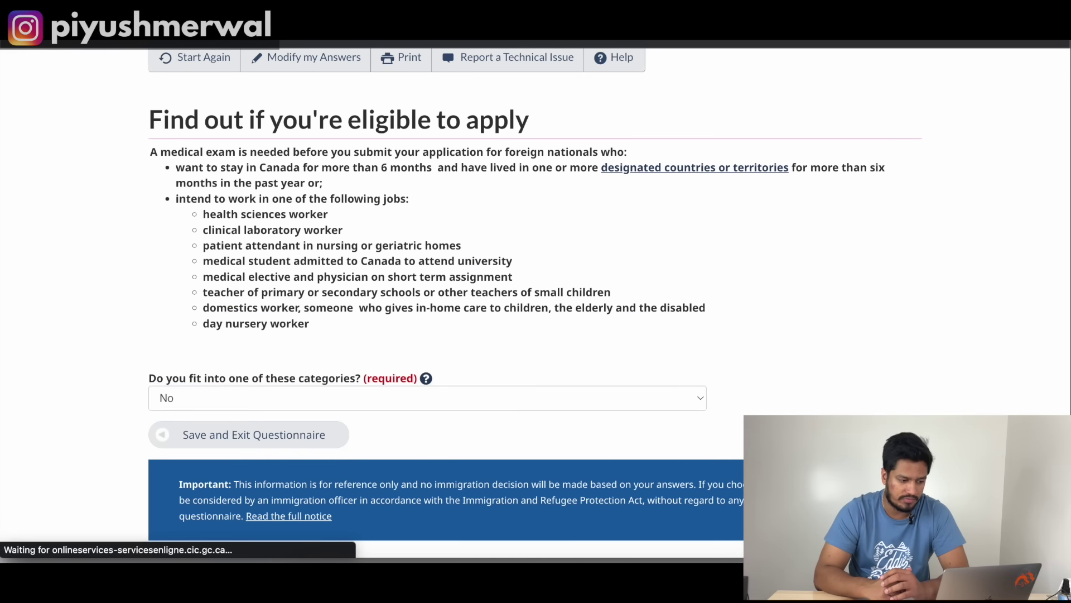
Step: Answer No to working in the listed medical-exam jobs and submit
{"action": "scroll", "coordinate": [441, 434], "scroll_direction": "down", "scroll_amount": 2}
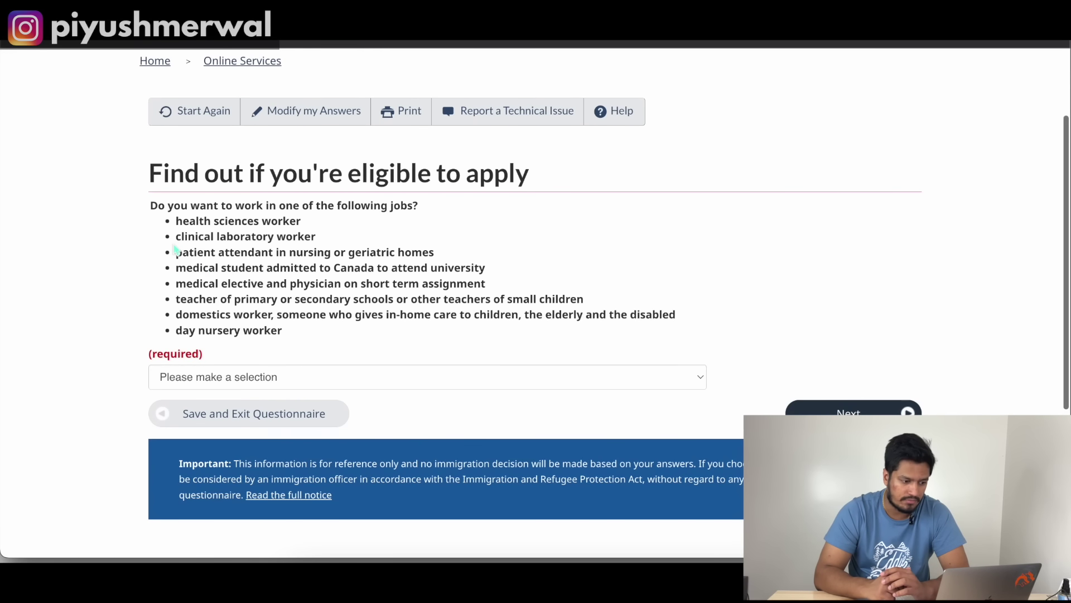
{"action": "left_click_drag", "start_coordinate": [178, 222], "coordinate": [291, 336]}
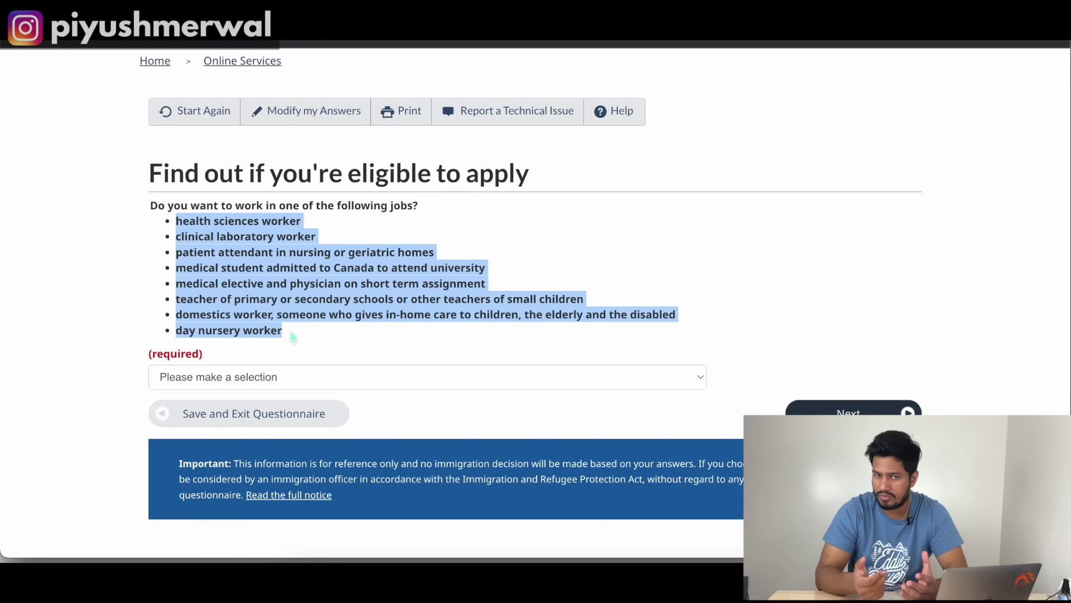
{"action": "left_click", "coordinate": [306, 382]}
{"action": "left_click", "coordinate": [292, 413]}
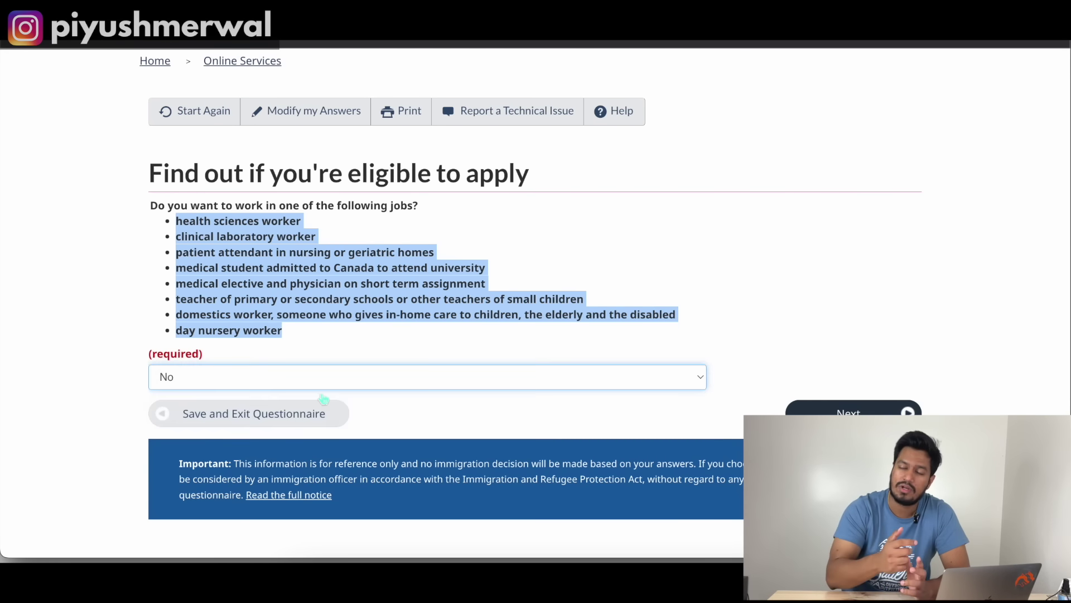
{"action": "left_click", "coordinate": [848, 409]}
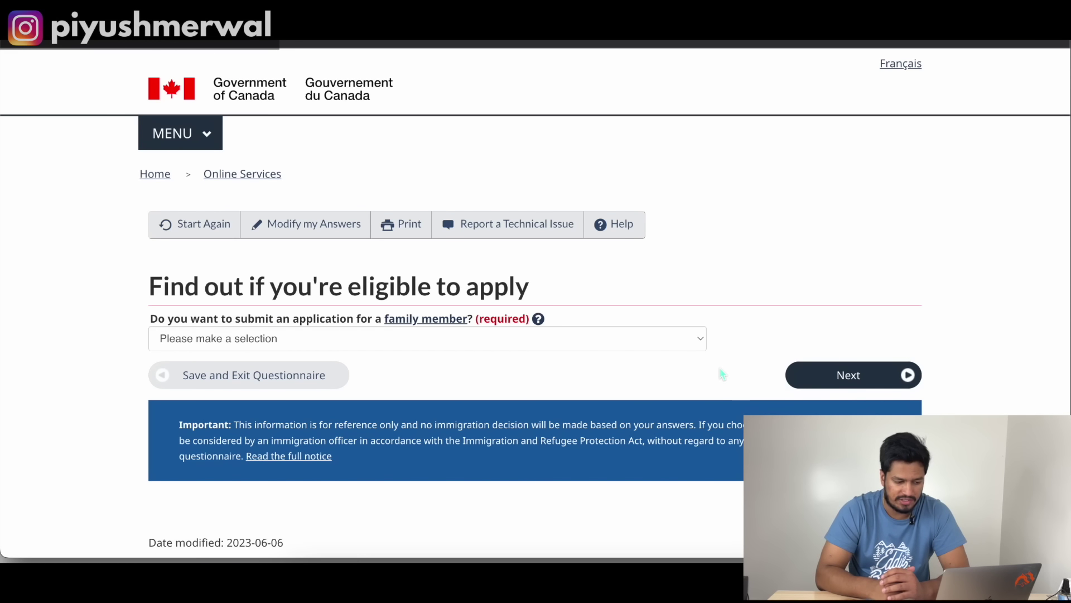
Step: Answer No to applying for a family member and No to giving someone account access
{"action": "left_click", "coordinate": [672, 346]}
{"action": "left_click", "coordinate": [609, 378]}
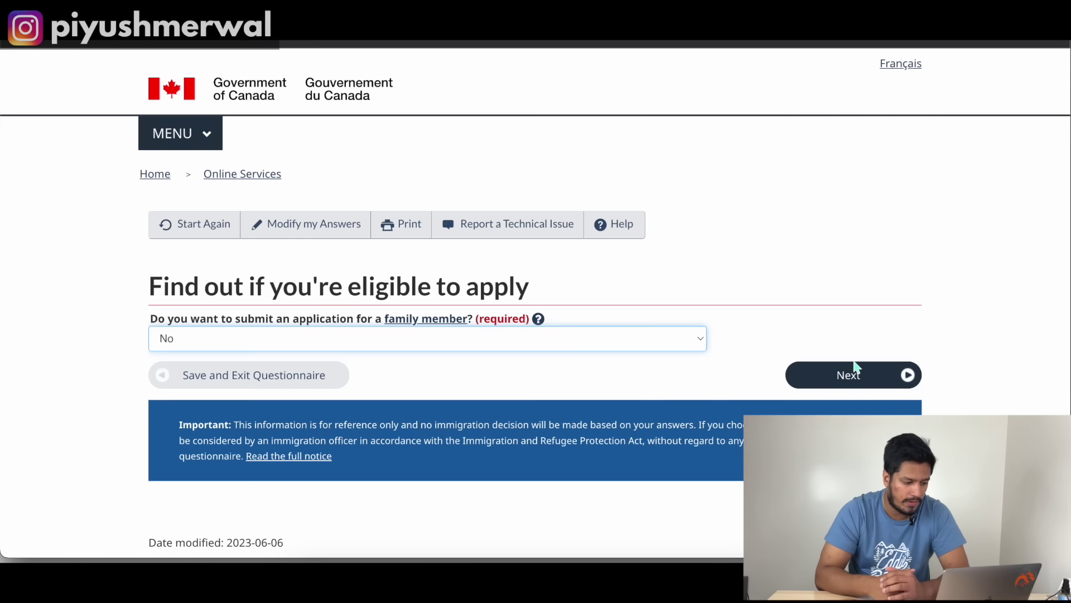
{"action": "left_click", "coordinate": [865, 375]}
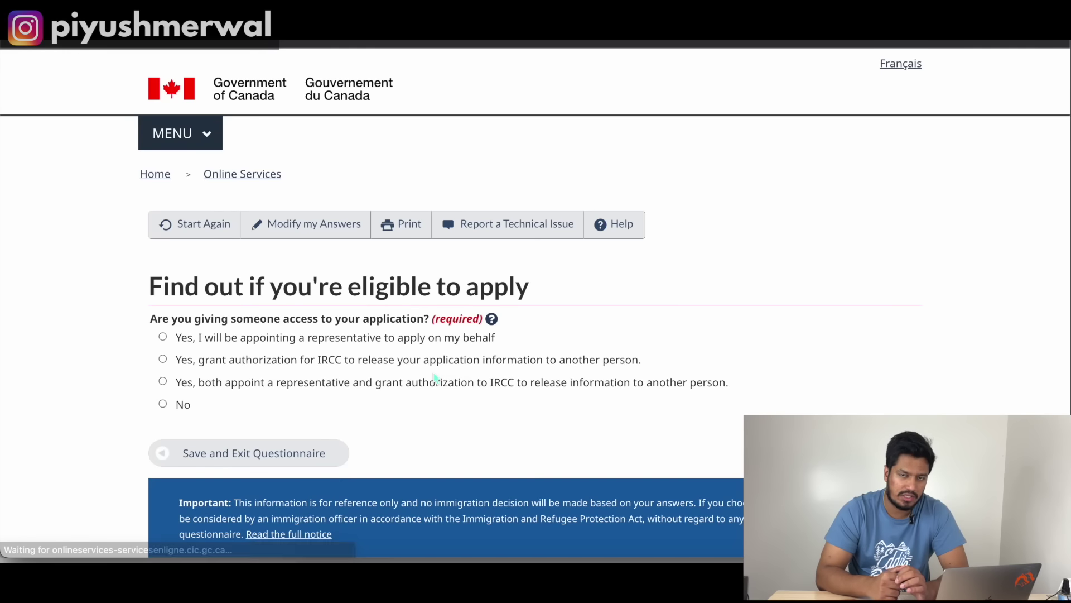
{"action": "scroll", "coordinate": [436, 377], "scroll_direction": "down", "scroll_amount": 1}
{"action": "left_click_drag", "start_coordinate": [149, 267], "coordinate": [272, 370]}
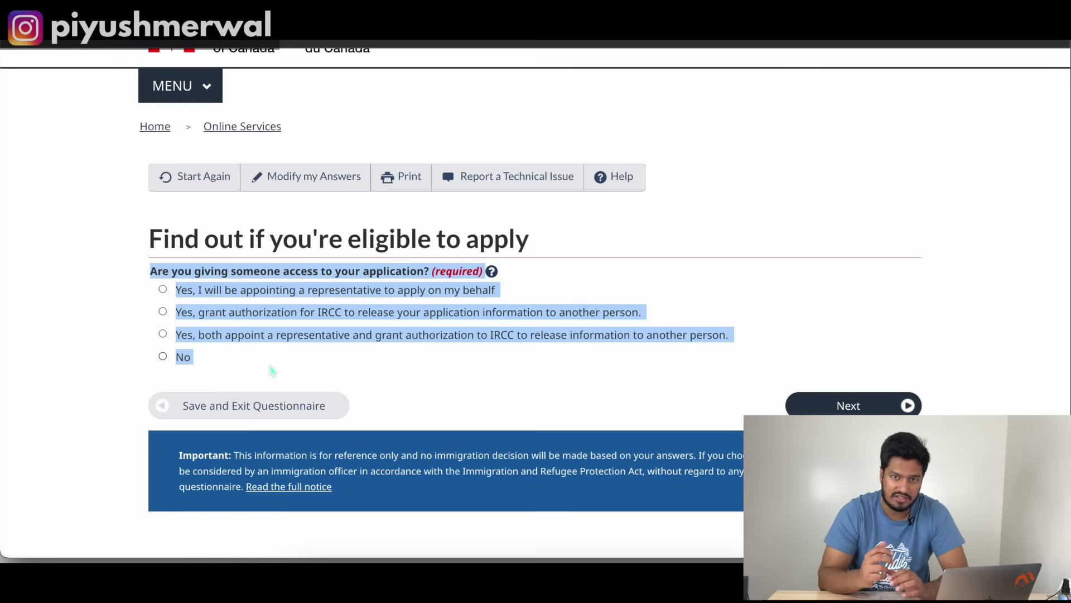
{"action": "left_click", "coordinate": [278, 338]}
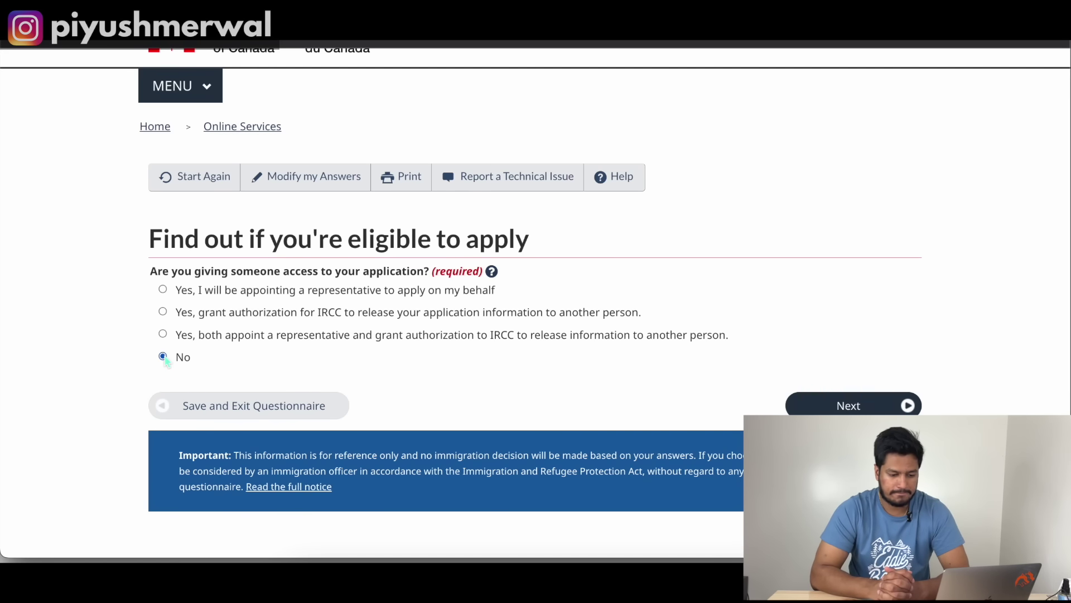
{"action": "scroll", "coordinate": [502, 341], "scroll_direction": "down", "scroll_amount": 2}
{"action": "scroll", "coordinate": [839, 319], "scroll_direction": "up", "scroll_amount": 2}
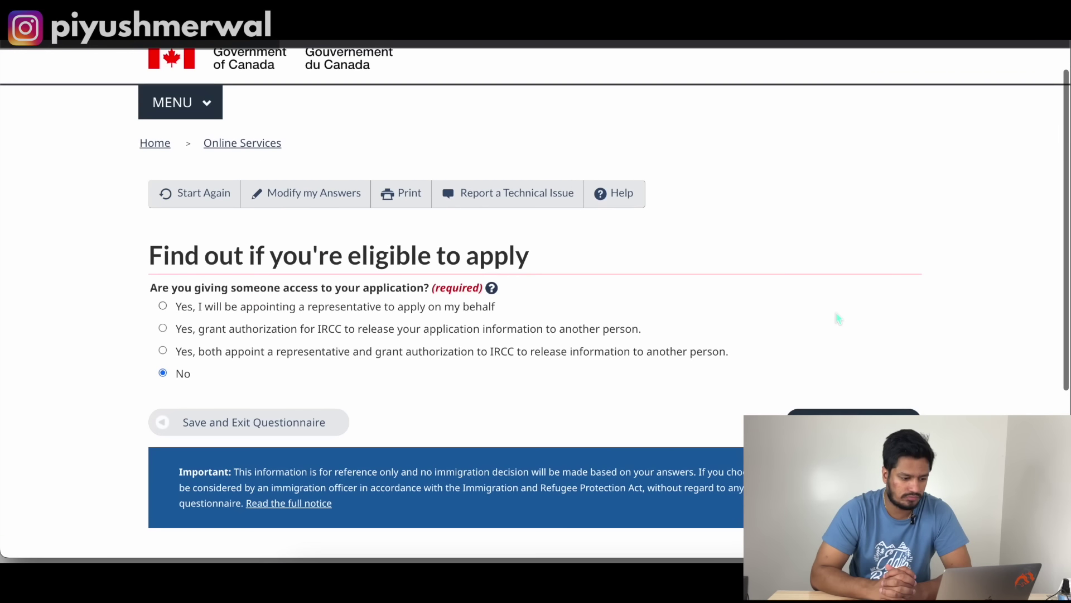
{"action": "left_click", "coordinate": [852, 420]}
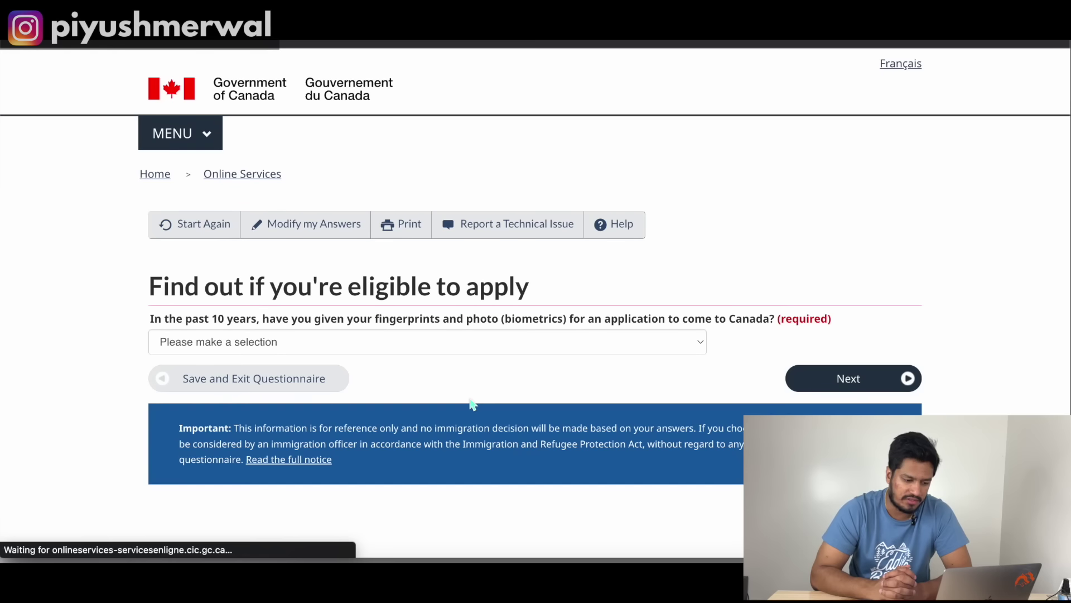
Step: Answer Yes to having previously given biometrics
{"action": "scroll", "coordinate": [470, 403], "scroll_direction": "down", "scroll_amount": 1}
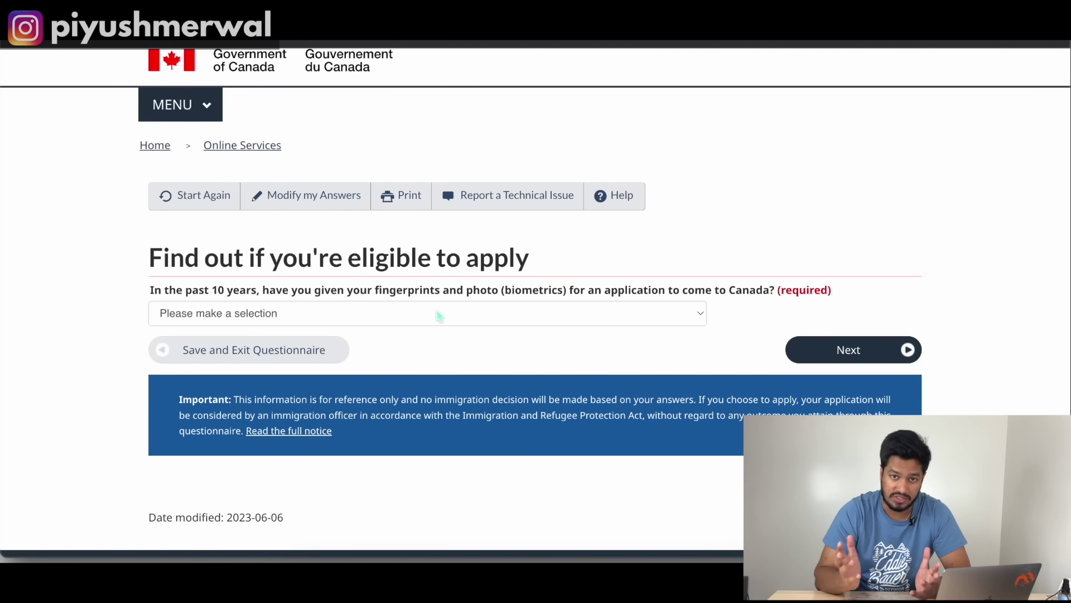
{"action": "left_click", "coordinate": [438, 313]}
{"action": "left_click", "coordinate": [360, 327]}
{"action": "double_click", "coordinate": [243, 292]}
{"action": "triple_click", "coordinate": [243, 295]}
{"action": "left_click", "coordinate": [499, 262]}
{"action": "left_click", "coordinate": [869, 356]}
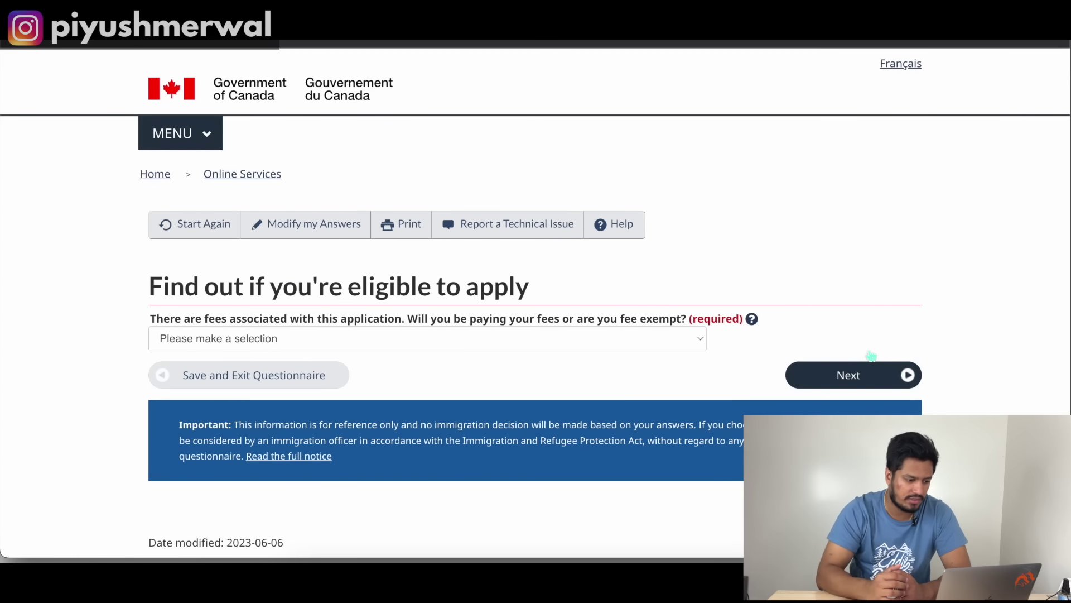
Step: Indicate that you will be paying the application fees
{"action": "triple_click", "coordinate": [572, 322]}
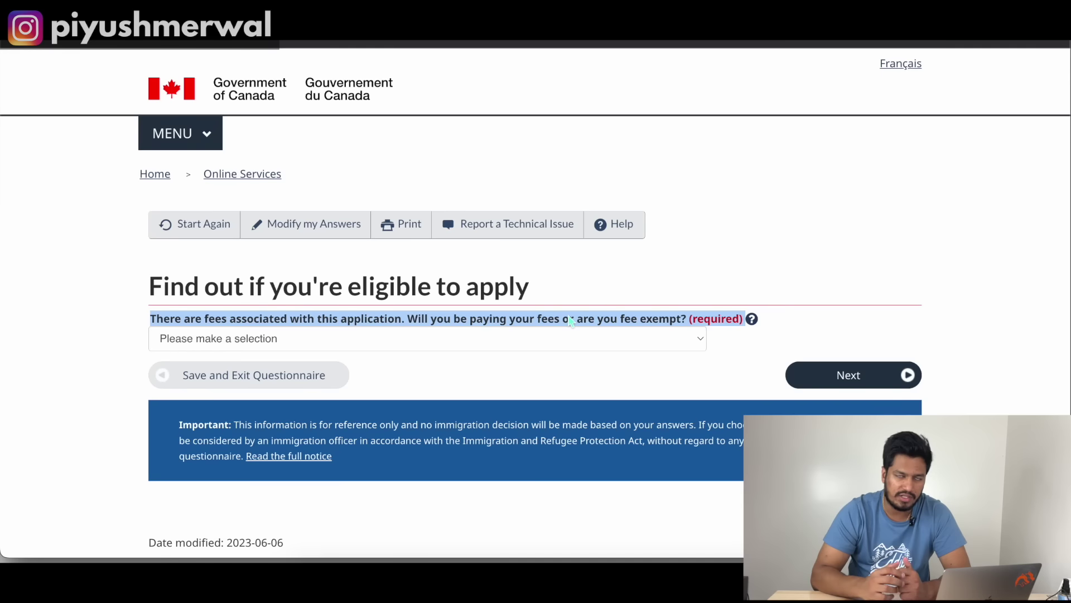
{"action": "left_click", "coordinate": [547, 322]}
{"action": "left_click", "coordinate": [529, 348]}
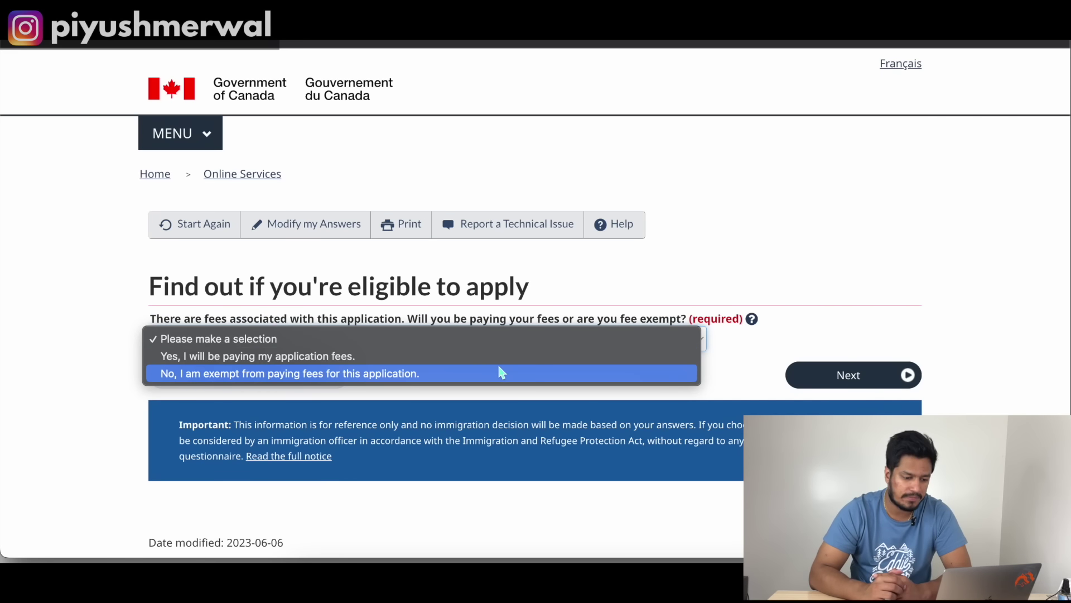
{"action": "left_click", "coordinate": [498, 363]}
{"action": "left_click", "coordinate": [849, 376]}
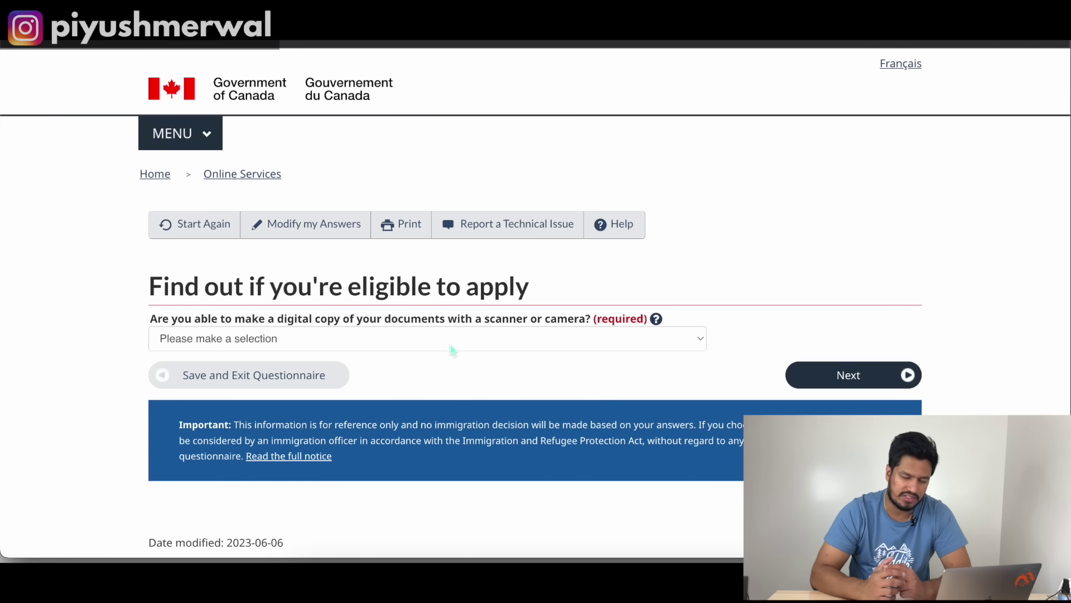
Step: Answer Yes to making digital copies and Yes to paying fees online, submitting the last answer
{"action": "left_click", "coordinate": [451, 346]}
{"action": "left_click", "coordinate": [437, 357]}
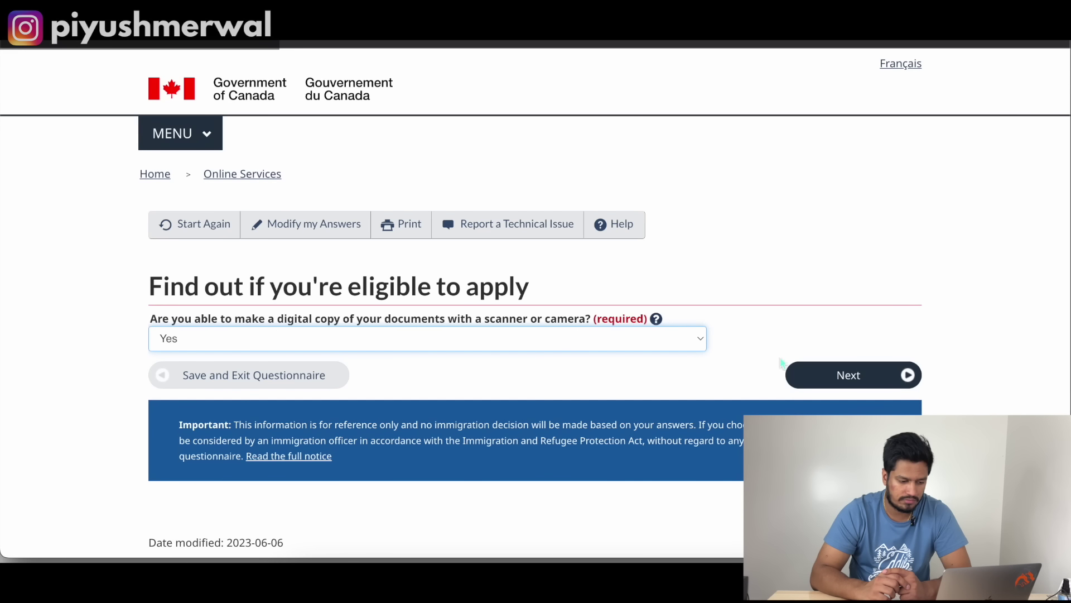
{"action": "triple_click", "coordinate": [300, 320]}
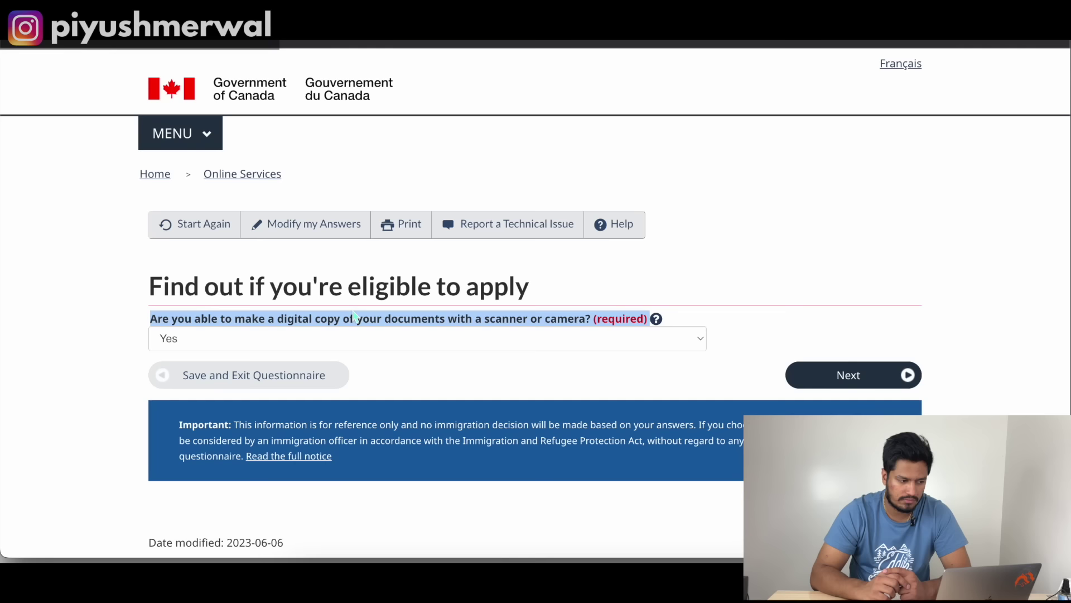
{"action": "left_click", "coordinate": [355, 317]}
{"action": "left_click", "coordinate": [872, 375]}
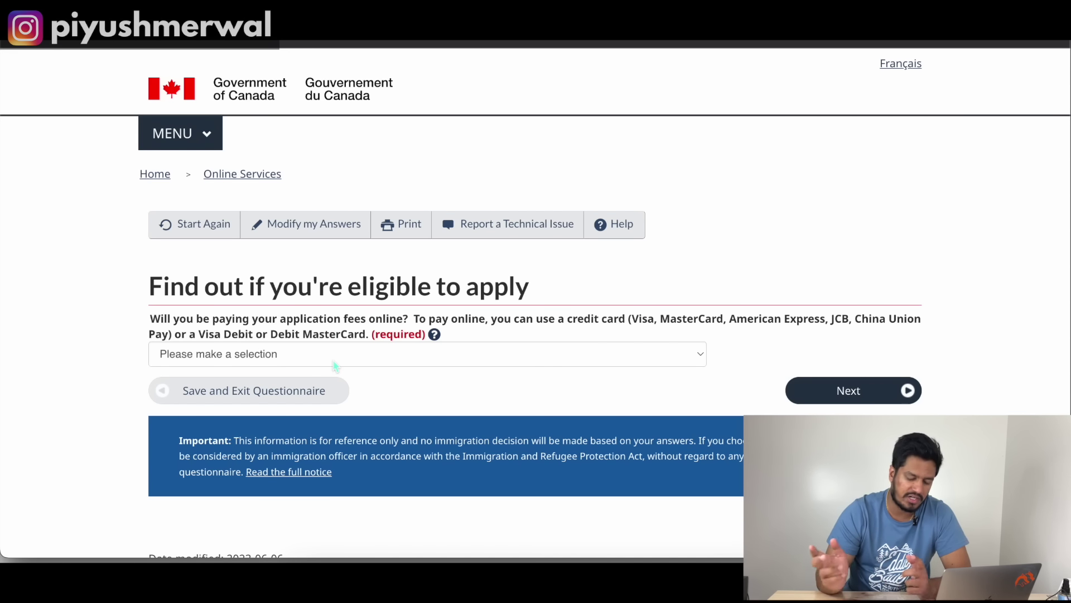
{"action": "left_click", "coordinate": [335, 361]}
{"action": "left_click", "coordinate": [326, 373]}
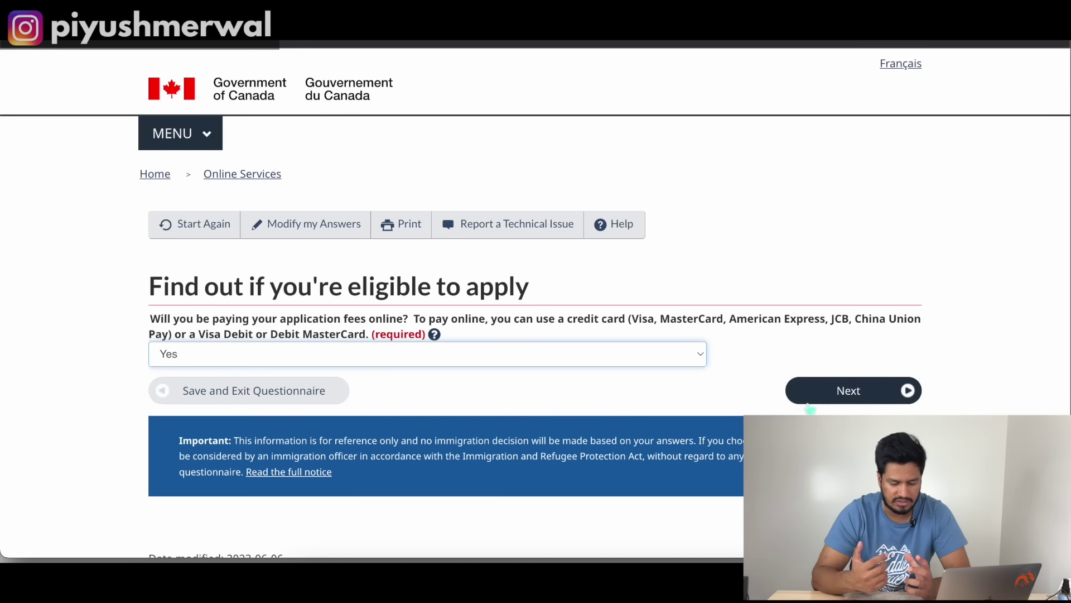
{"action": "left_click", "coordinate": [849, 387]}
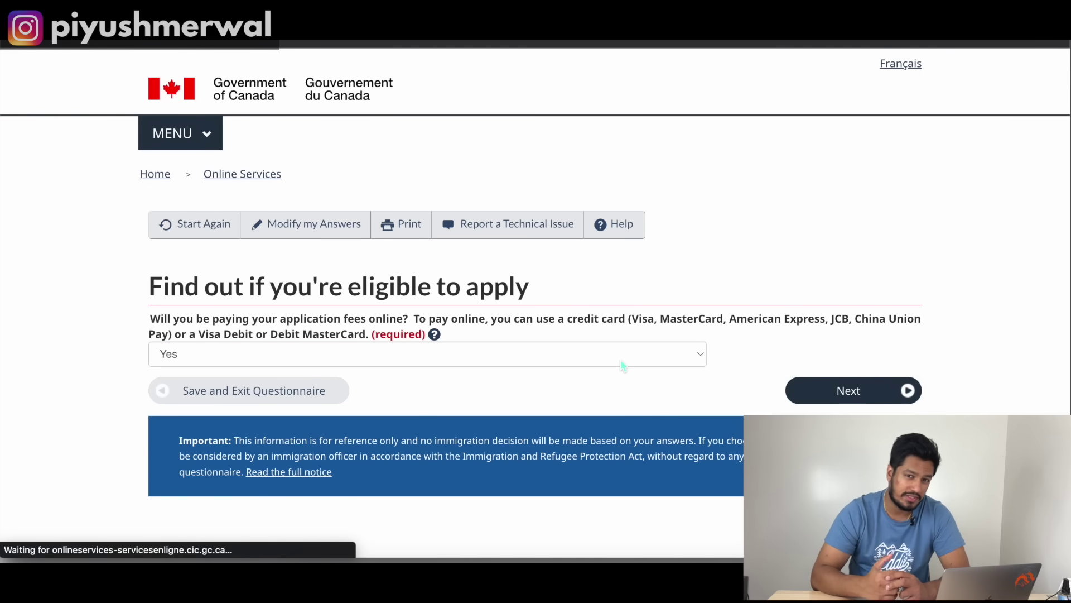
{"action": "scroll", "coordinate": [431, 402], "scroll_direction": "down", "scroll_amount": 3}
{"action": "scroll", "coordinate": [431, 402], "scroll_direction": "down", "scroll_amount": 3}
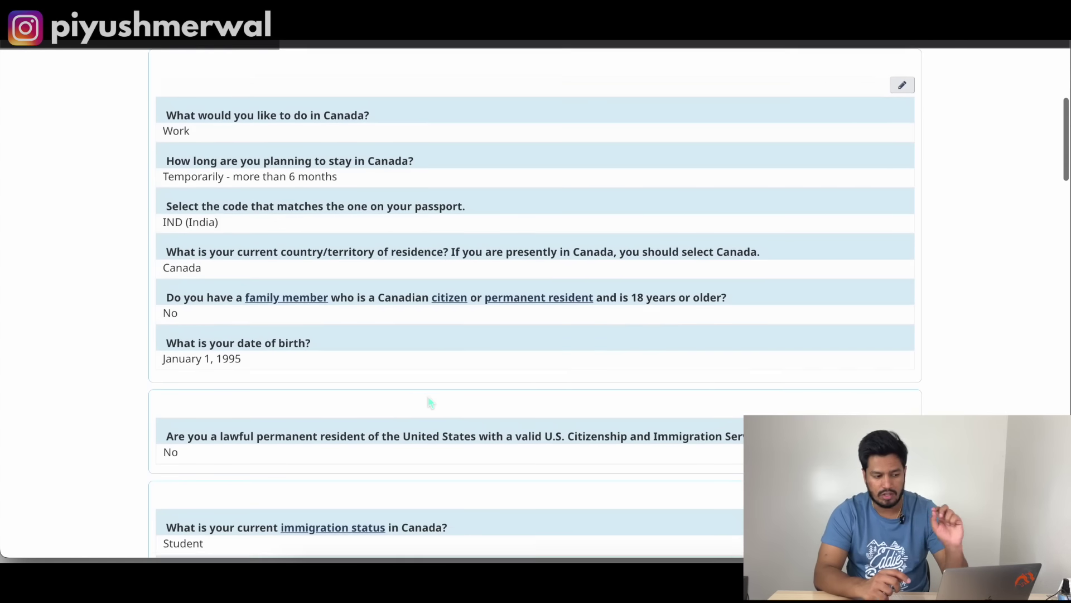
{"action": "scroll", "coordinate": [431, 402], "scroll_direction": "up", "scroll_amount": 2}
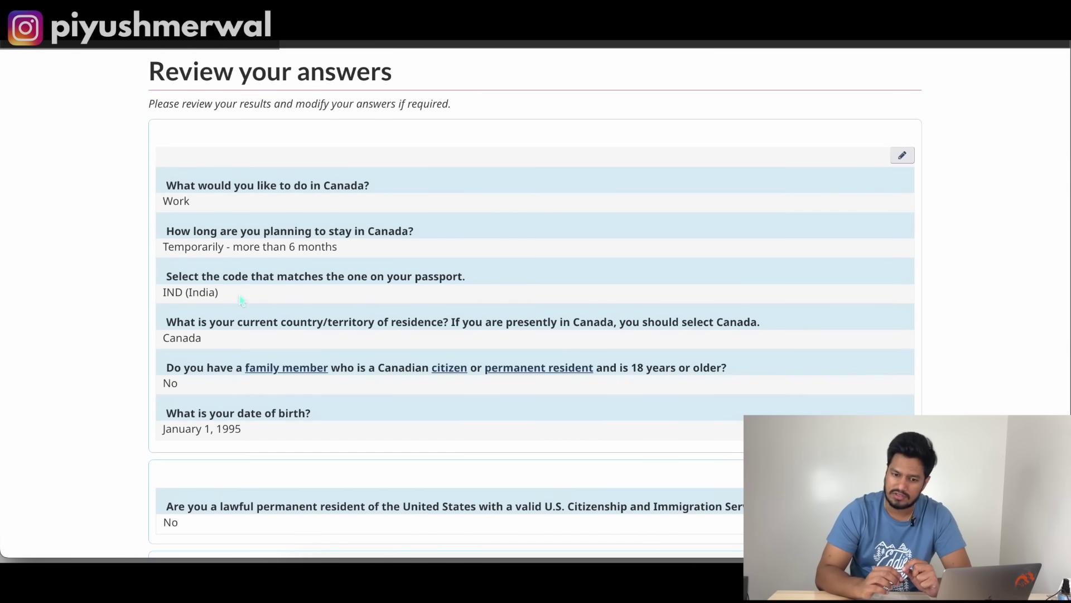
{"action": "scroll", "coordinate": [245, 301], "scroll_direction": "down", "scroll_amount": 3}
{"action": "scroll", "coordinate": [238, 294], "scroll_direction": "down", "scroll_amount": 3}
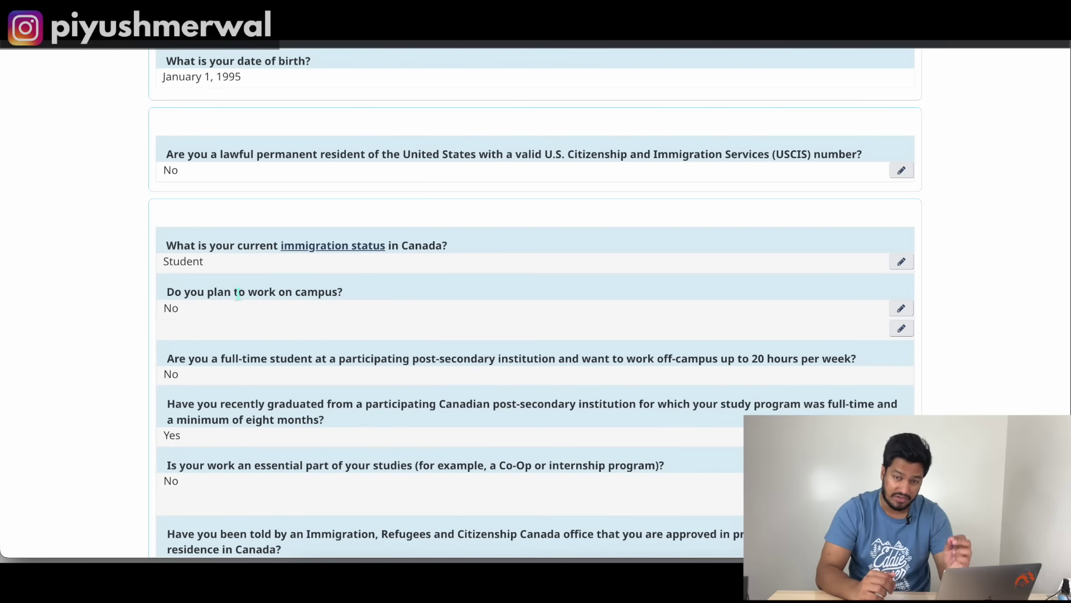
{"action": "scroll", "coordinate": [237, 293], "scroll_direction": "down", "scroll_amount": 2}
{"action": "scroll", "coordinate": [240, 301], "scroll_direction": "down", "scroll_amount": 2}
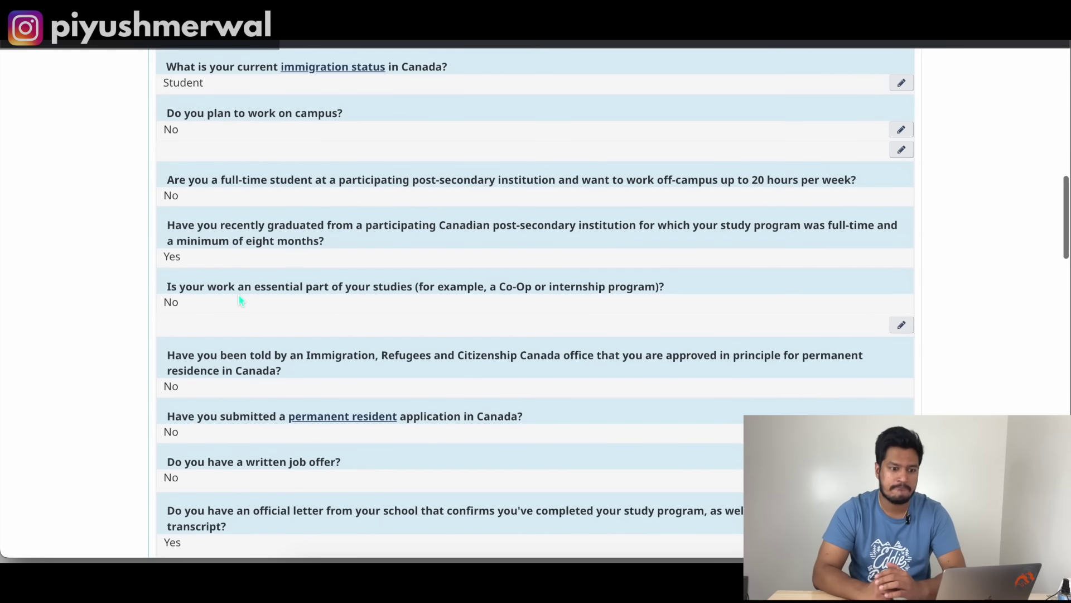
{"action": "scroll", "coordinate": [240, 299], "scroll_direction": "down", "scroll_amount": 3}
{"action": "scroll", "coordinate": [239, 299], "scroll_direction": "down", "scroll_amount": 5}
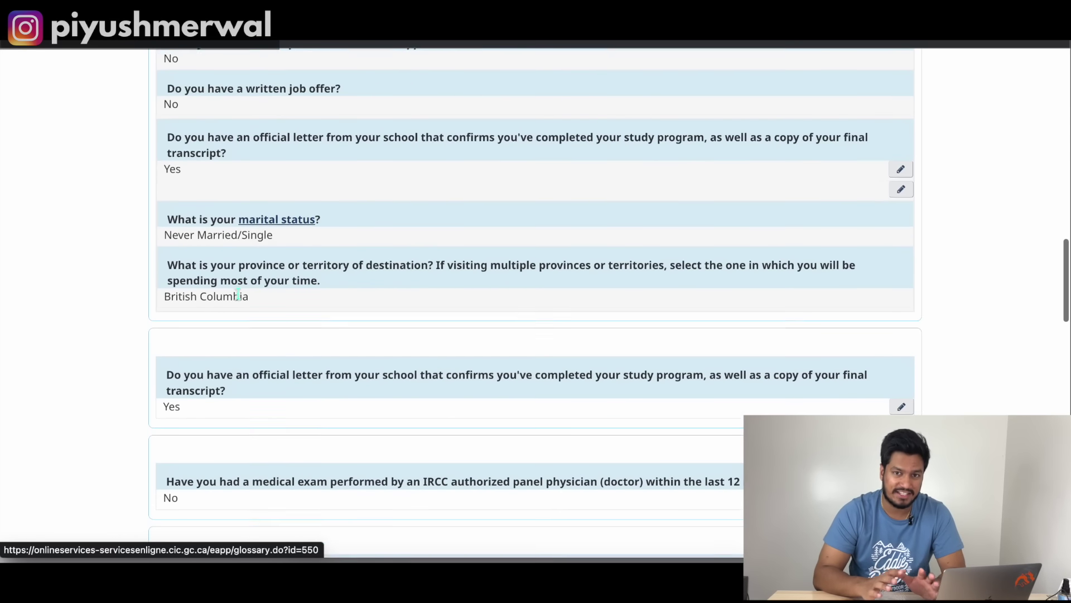
{"action": "scroll", "coordinate": [239, 300], "scroll_direction": "down", "scroll_amount": 1}
{"action": "scroll", "coordinate": [240, 300], "scroll_direction": "up", "scroll_amount": 2}
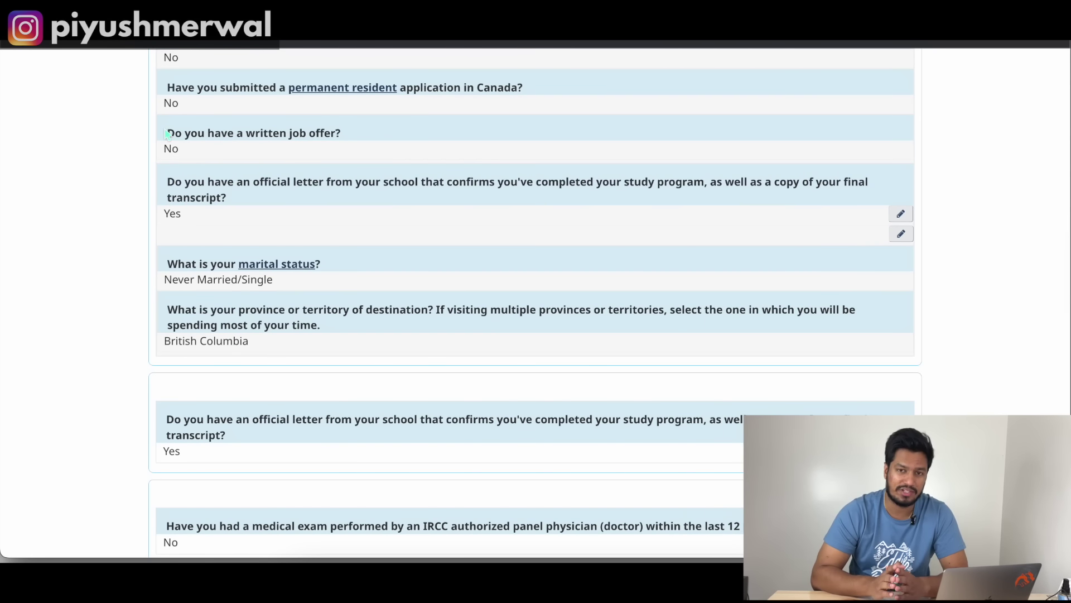
{"action": "left_click_drag", "start_coordinate": [167, 124], "coordinate": [181, 152]}
{"action": "left_click", "coordinate": [182, 153]}
{"action": "scroll", "coordinate": [182, 154], "scroll_direction": "down", "scroll_amount": 8}
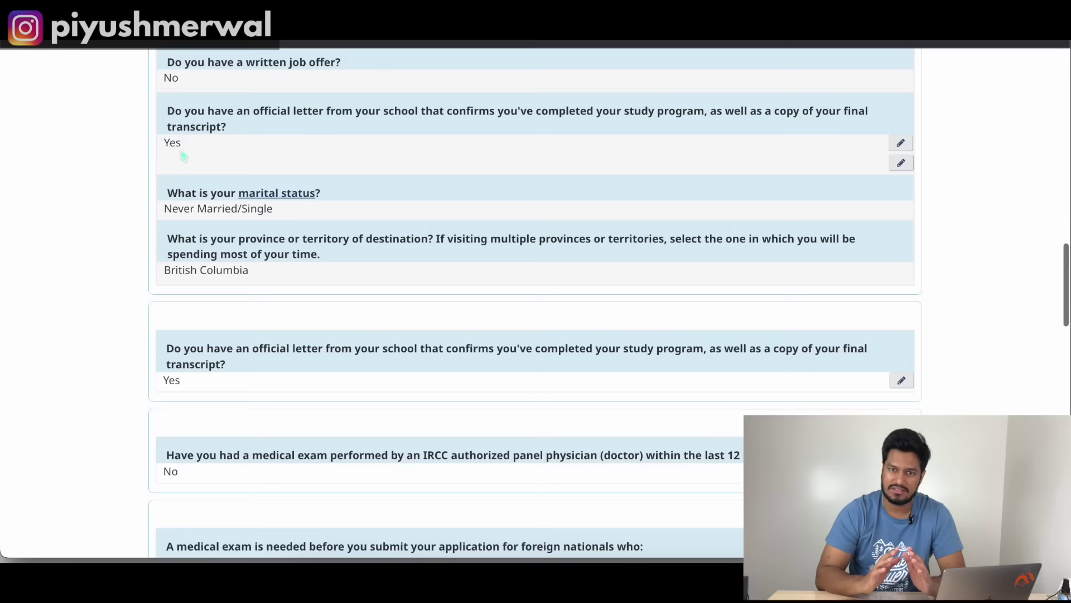
{"action": "scroll", "coordinate": [179, 151], "scroll_direction": "down", "scroll_amount": 12}
{"action": "scroll", "coordinate": [256, 195], "scroll_direction": "down", "scroll_amount": 6}
{"action": "scroll", "coordinate": [257, 203], "scroll_direction": "up", "scroll_amount": 8}
{"action": "scroll", "coordinate": [517, 291], "scroll_direction": "down", "scroll_amount": 3}
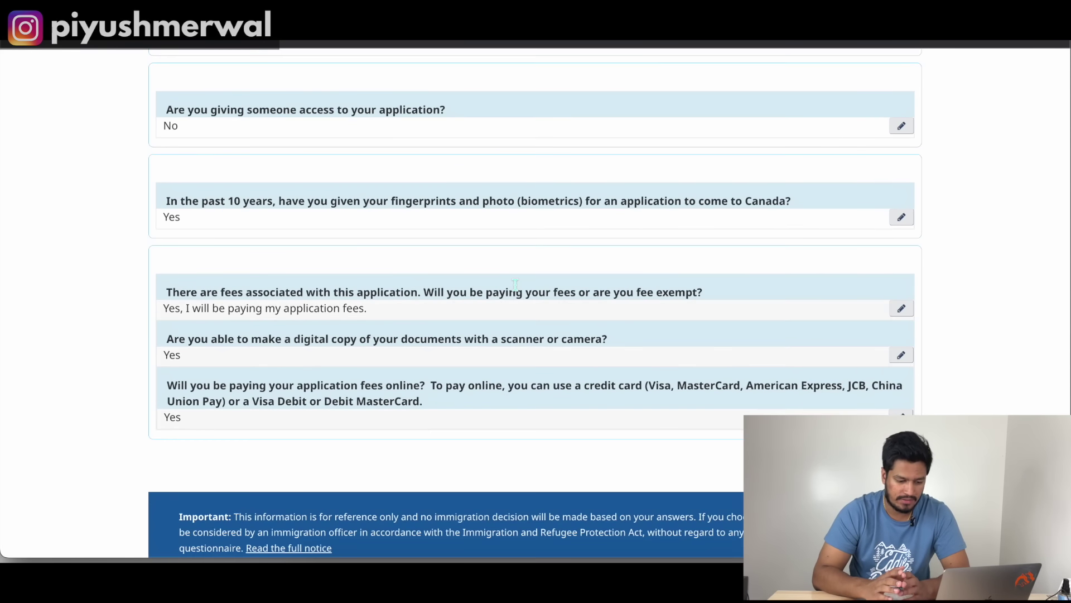
Step: Continue past the answer review and scroll down to the supporting documents checklist
{"action": "left_click", "coordinate": [888, 465]}
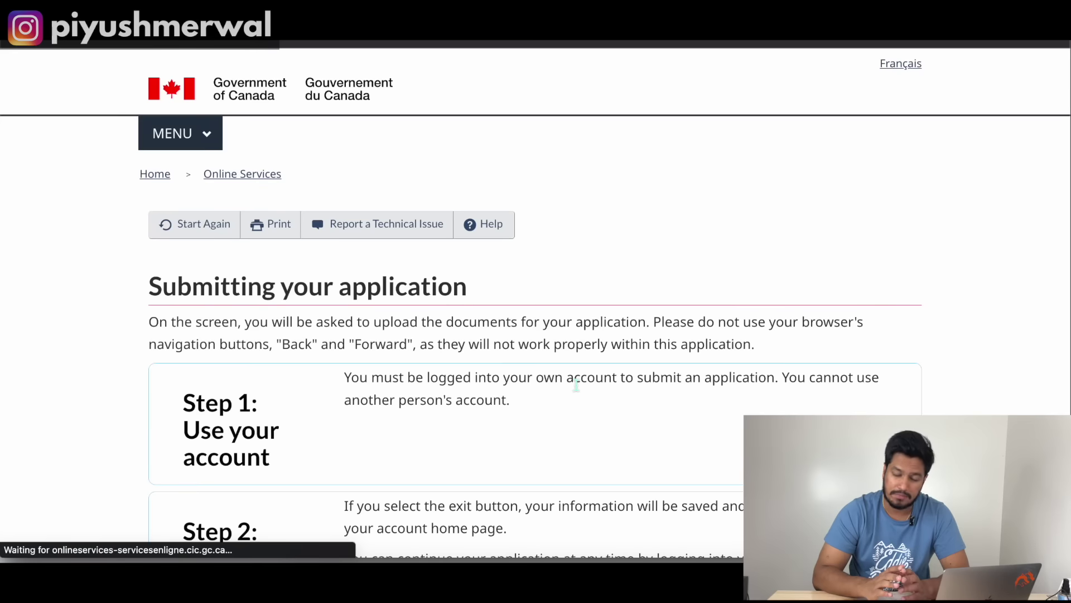
{"action": "scroll", "coordinate": [354, 450], "scroll_direction": "down", "scroll_amount": 15}
{"action": "scroll", "coordinate": [353, 453], "scroll_direction": "up", "scroll_amount": 12}
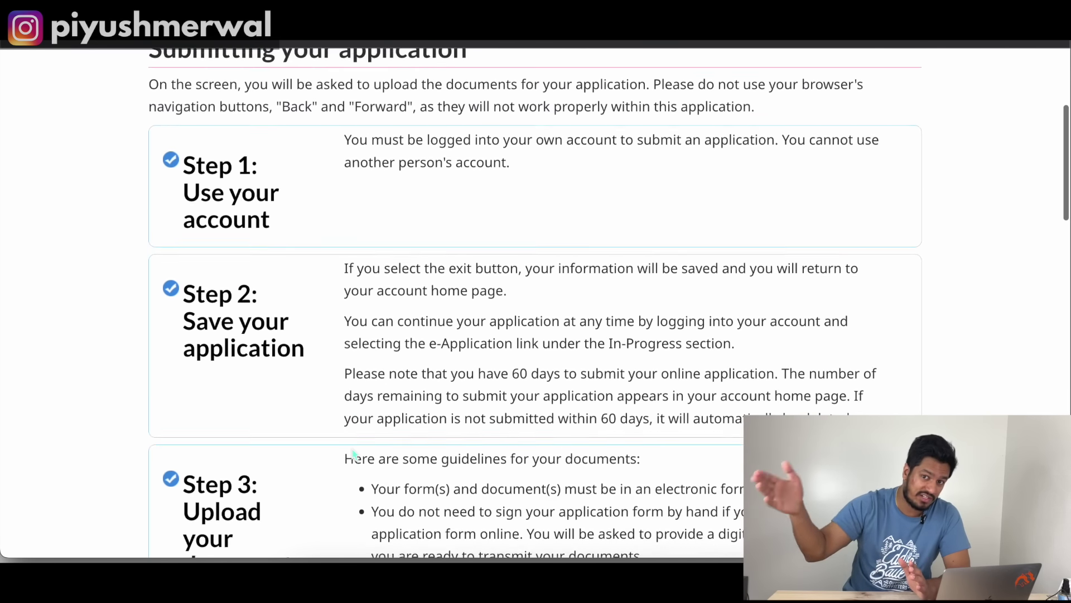
{"action": "scroll", "coordinate": [353, 453], "scroll_direction": "down", "scroll_amount": 7}
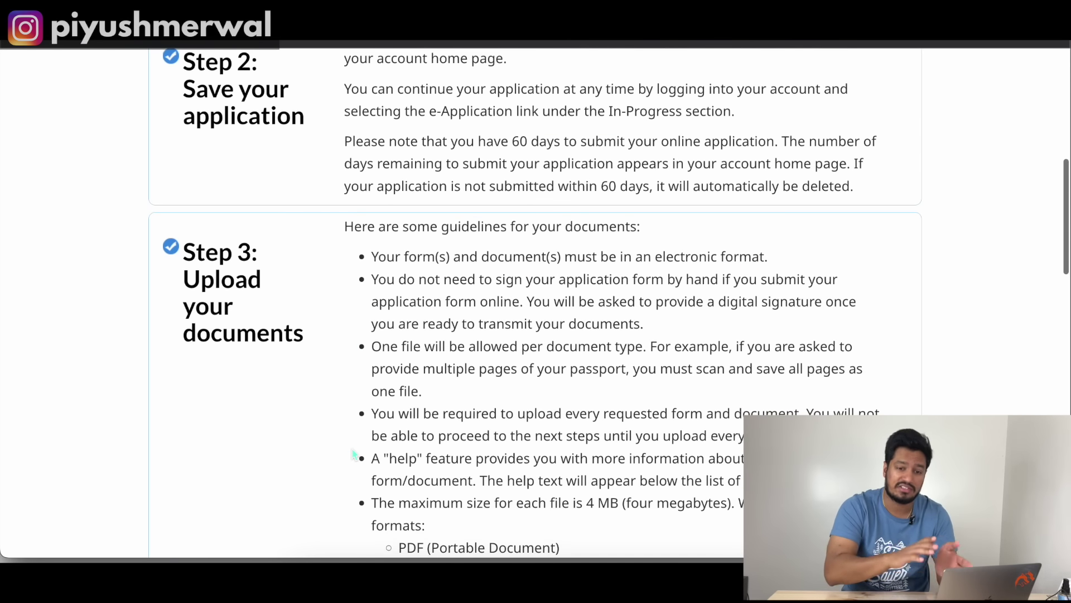
{"action": "scroll", "coordinate": [353, 453], "scroll_direction": "down", "scroll_amount": 1}
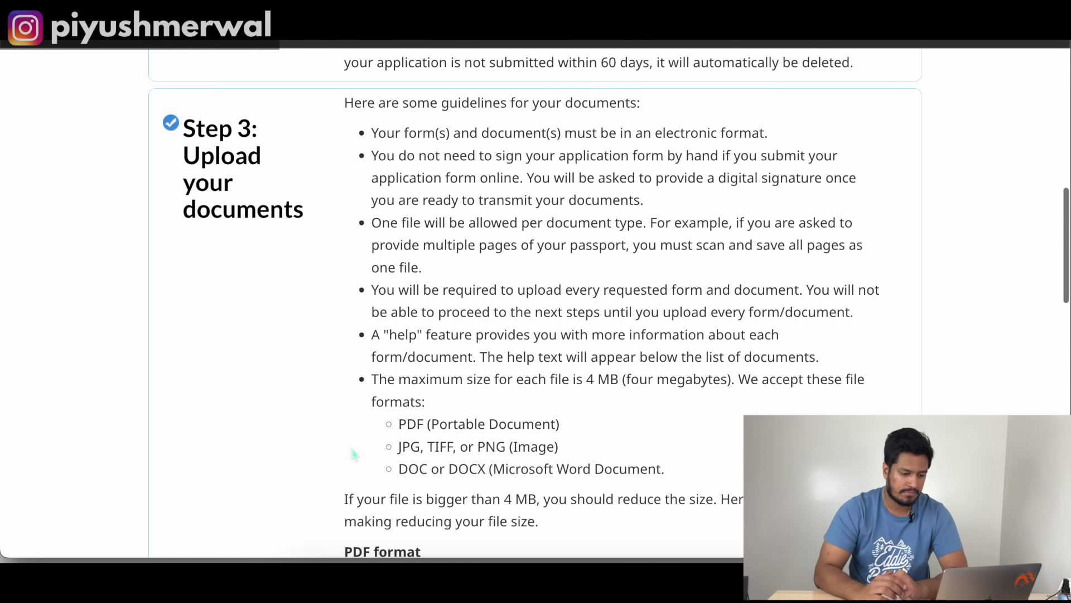
{"action": "scroll", "coordinate": [353, 453], "scroll_direction": "down", "scroll_amount": 1}
{"action": "scroll", "coordinate": [353, 453], "scroll_direction": "down", "scroll_amount": 4}
{"action": "scroll", "coordinate": [352, 453], "scroll_direction": "down", "scroll_amount": 2}
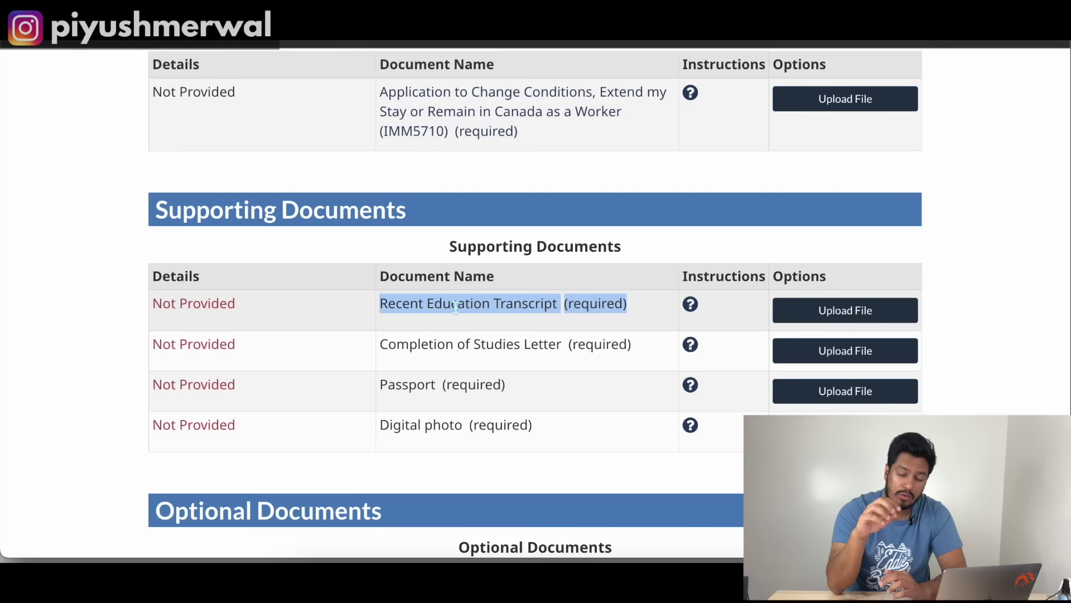
Step: Look over the Completion Letter, Passport and Digital photo rows, then open the Digital photo help icon
{"action": "left_click", "coordinate": [490, 303]}
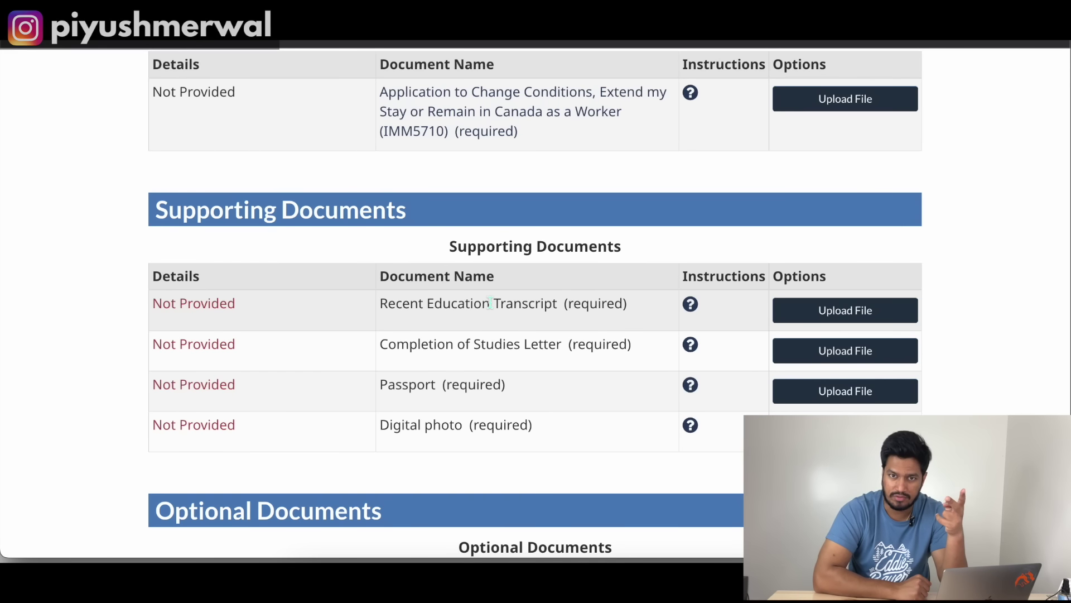
{"action": "triple_click", "coordinate": [514, 352]}
{"action": "left_click", "coordinate": [514, 351]}
{"action": "triple_click", "coordinate": [418, 389]}
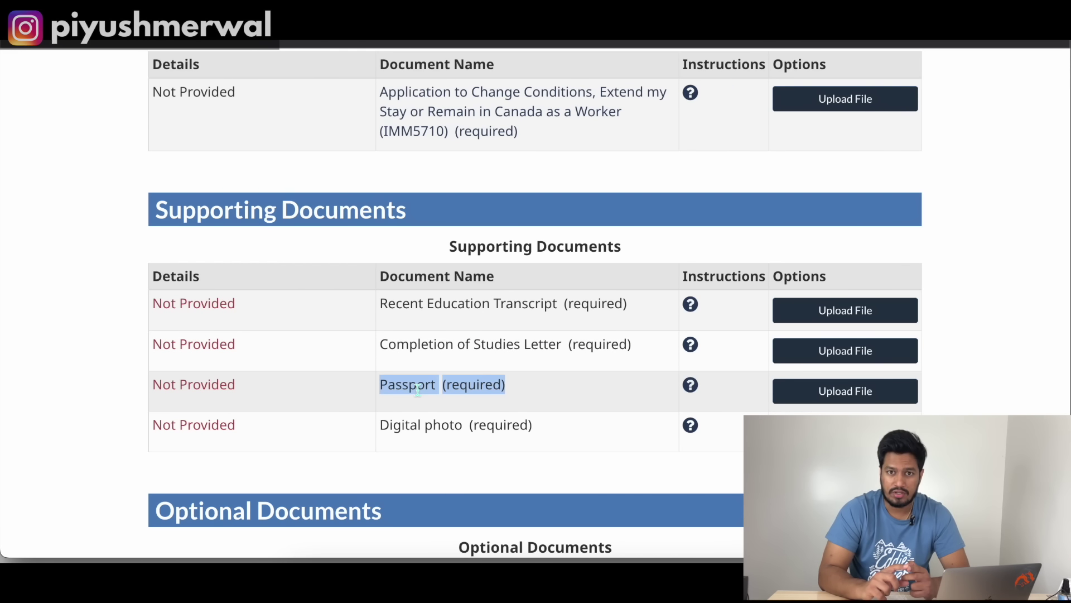
{"action": "left_click", "coordinate": [439, 389]}
{"action": "triple_click", "coordinate": [439, 425]}
{"action": "left_click", "coordinate": [439, 425]}
{"action": "left_click", "coordinate": [690, 425]}
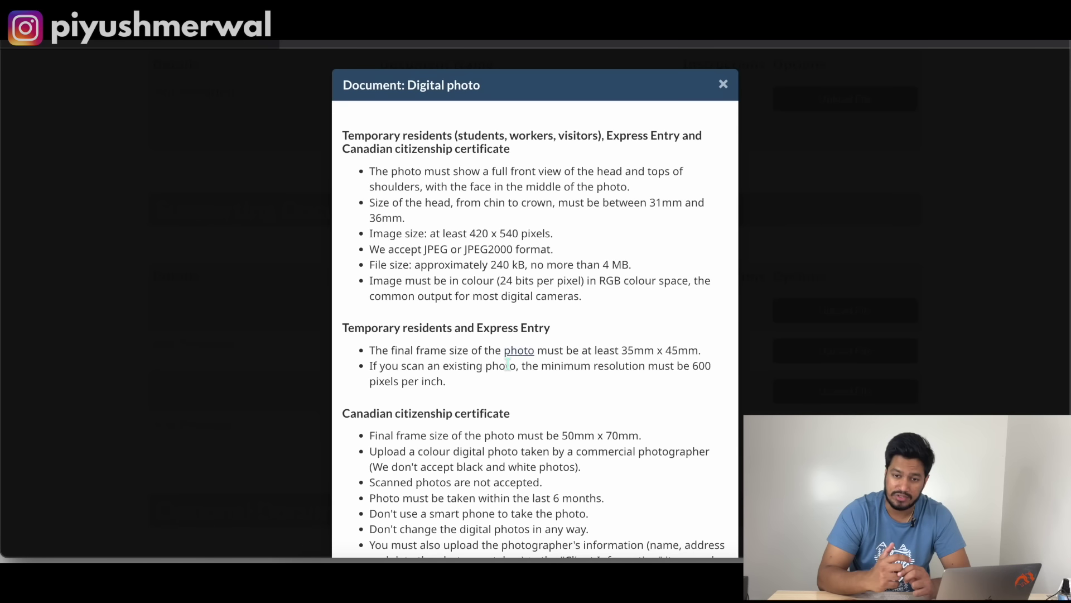
Step: Review the photo rules: head-and-shoulders framing, RGB colour, MB size limit, minimum 420 x 540
{"action": "scroll", "coordinate": [508, 364], "scroll_direction": "down", "scroll_amount": 1}
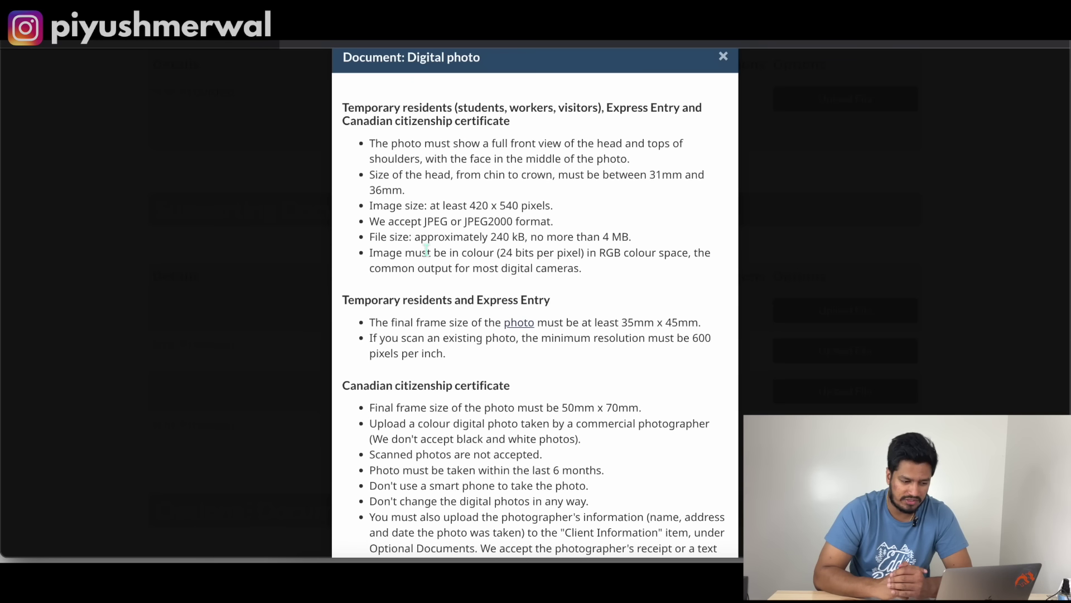
{"action": "left_click_drag", "start_coordinate": [370, 143], "coordinate": [612, 282]}
{"action": "left_click", "coordinate": [614, 284]}
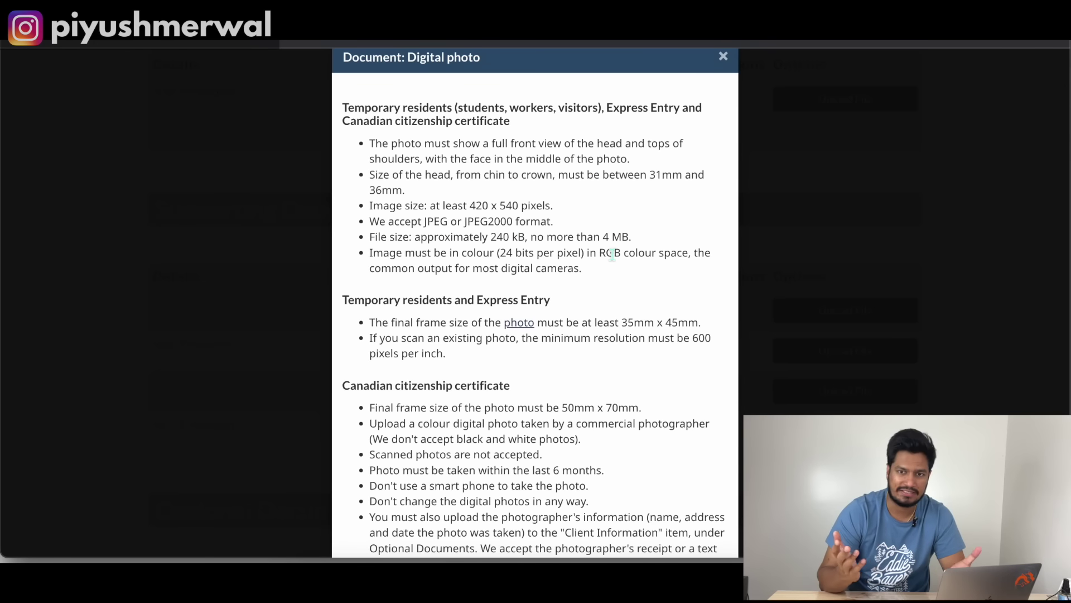
{"action": "double_click", "coordinate": [612, 254]}
{"action": "double_click", "coordinate": [515, 237]}
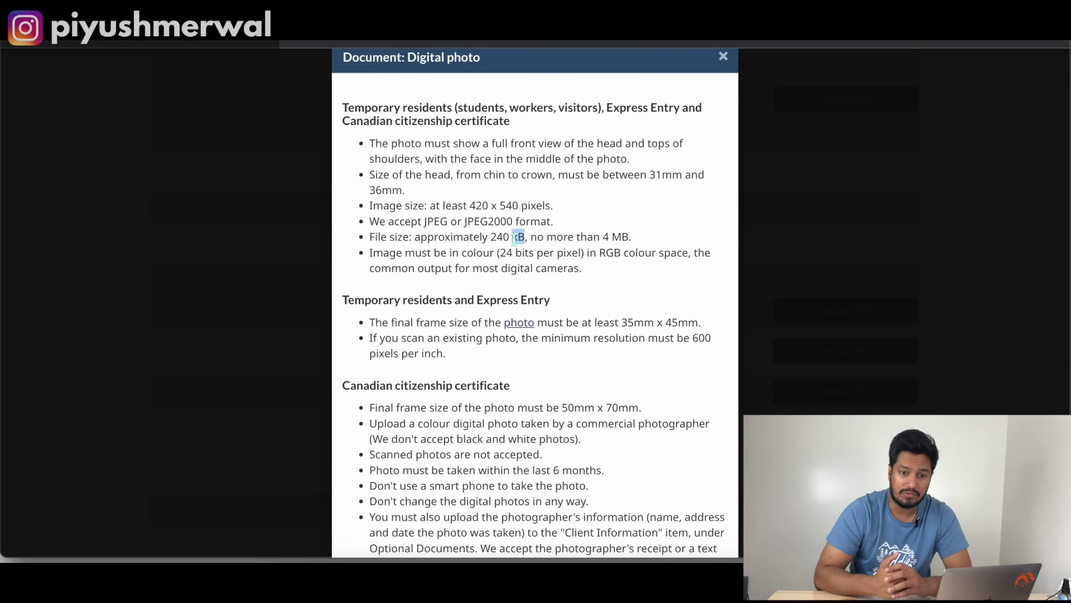
{"action": "double_click", "coordinate": [620, 237]}
{"action": "left_click_drag", "start_coordinate": [471, 206], "coordinate": [536, 207]}
{"action": "left_click", "coordinate": [493, 207]}
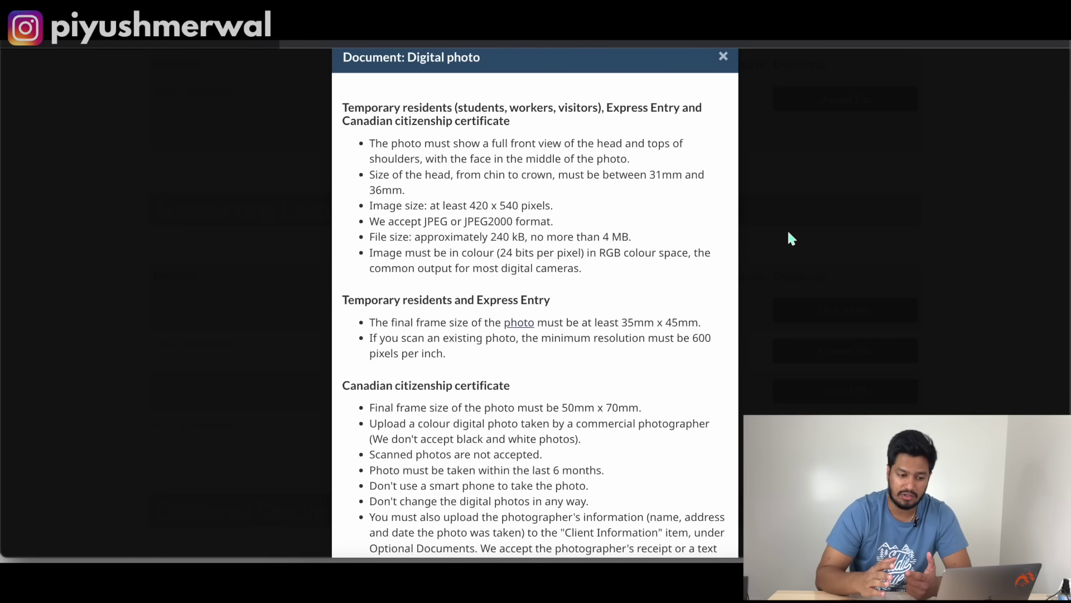
Step: Close the photo requirements and open the IMM5710 application form link
{"action": "left_click", "coordinate": [723, 57]}
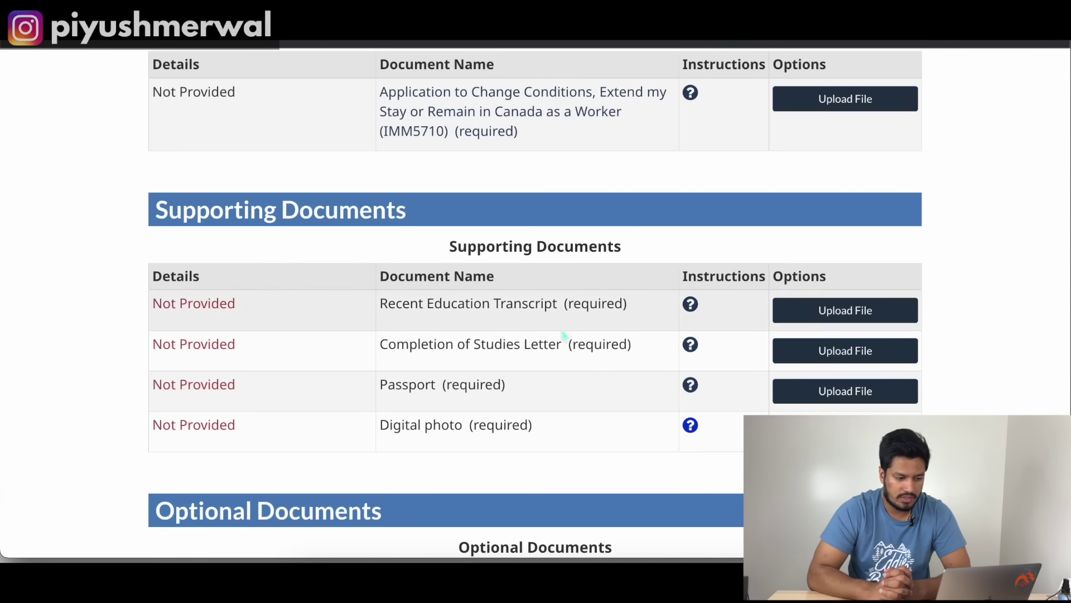
{"action": "scroll", "coordinate": [563, 334], "scroll_direction": "up", "scroll_amount": 4}
{"action": "left_click", "coordinate": [560, 310]}
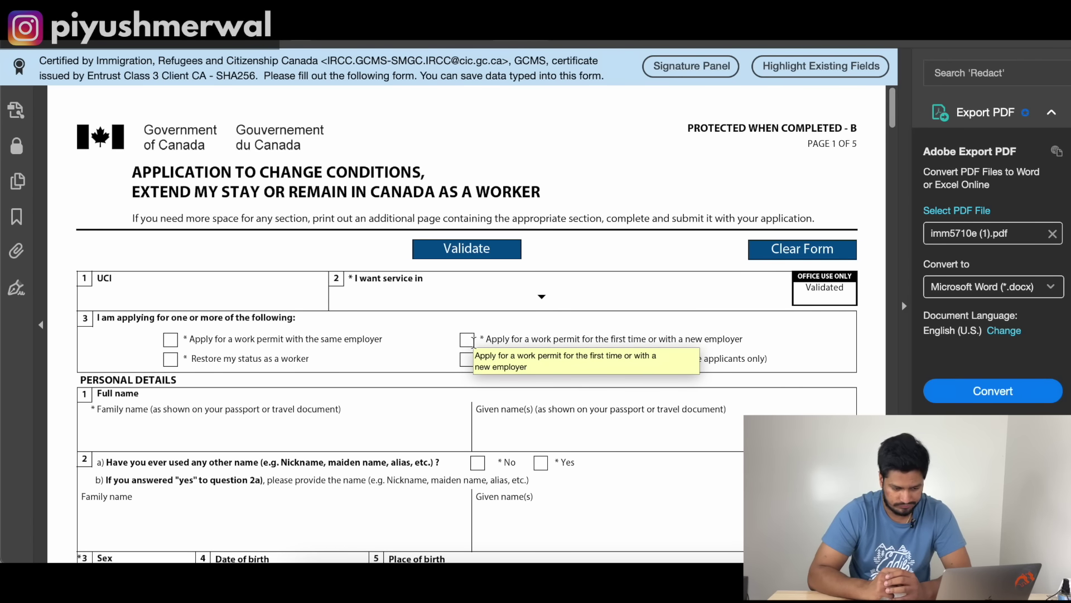
Step: Choose English as the service language and enter the UCI number
{"action": "scroll", "coordinate": [472, 341], "scroll_direction": "down", "scroll_amount": 3}
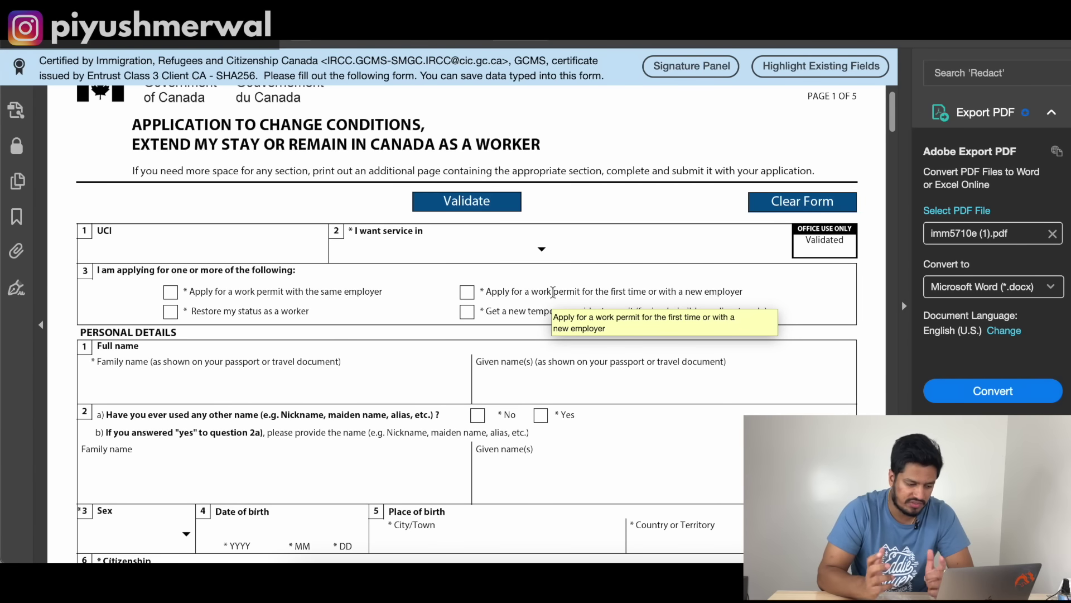
{"action": "left_click", "coordinate": [541, 251]}
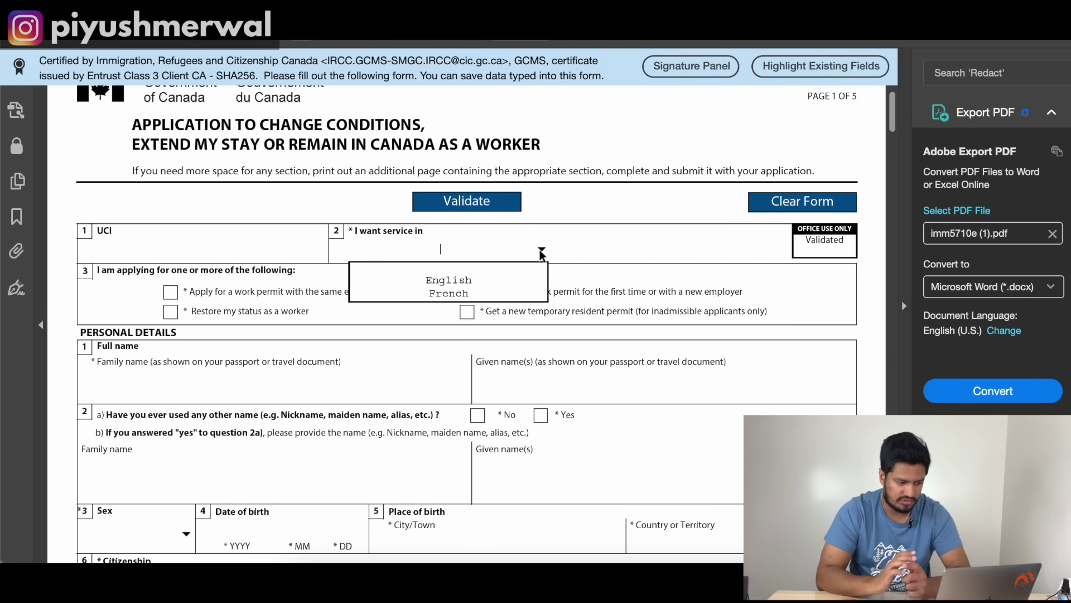
{"action": "left_click", "coordinate": [484, 283]}
{"action": "type", "text": "on your st"}
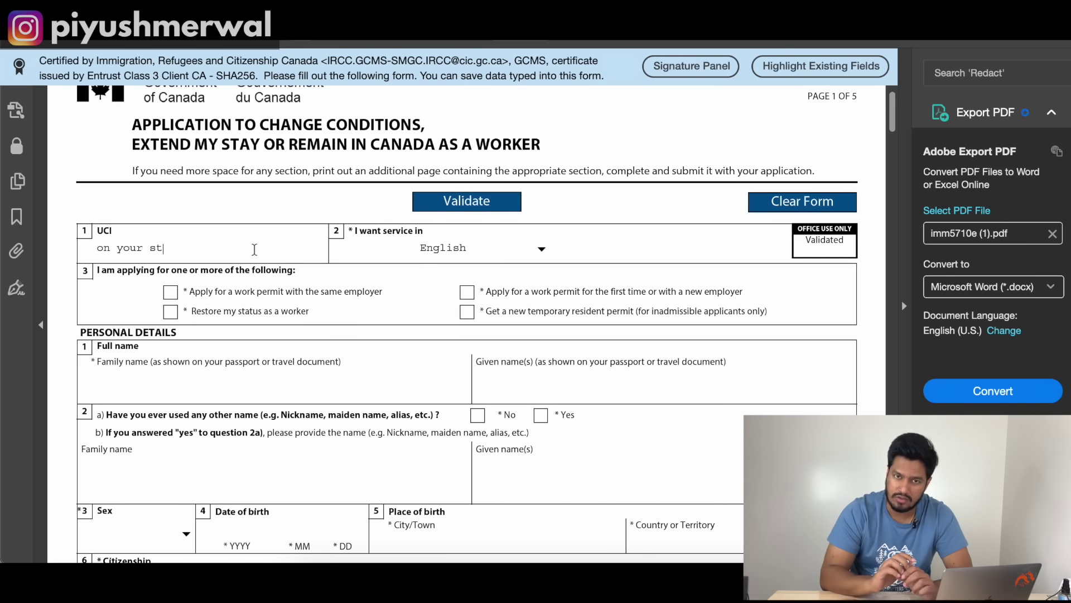
{"action": "key", "text": "BackSpace"}
{"action": "key", "text": "BackSpace"}
{"action": "type", "text": "SP"}
{"action": "scroll", "coordinate": [243, 301], "scroll_direction": "down", "scroll_amount": 2}
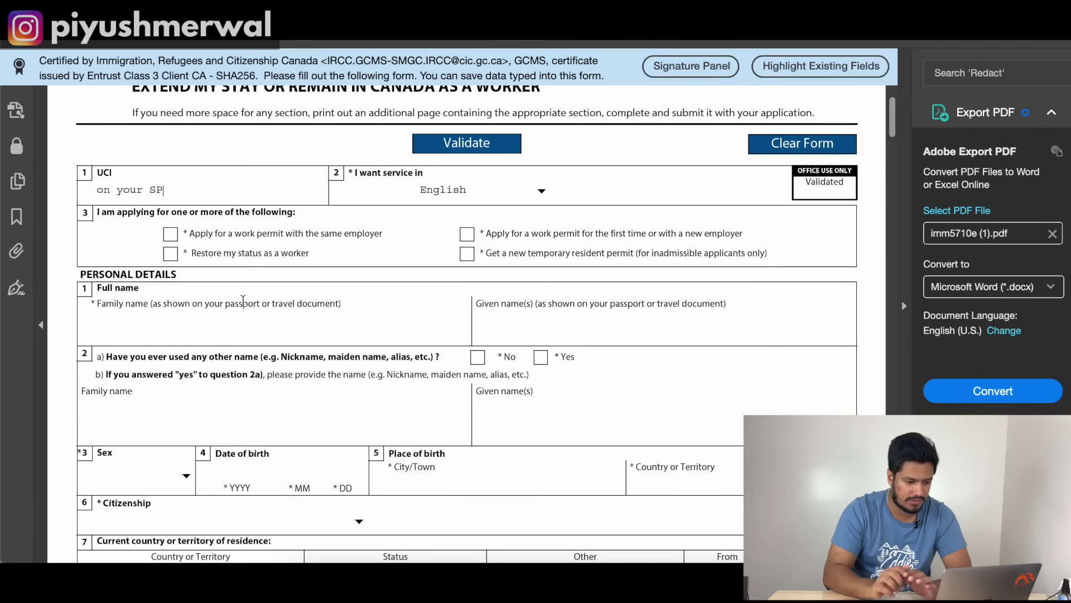
{"action": "key", "text": "super+a"}
{"action": "type", "text": "12"}
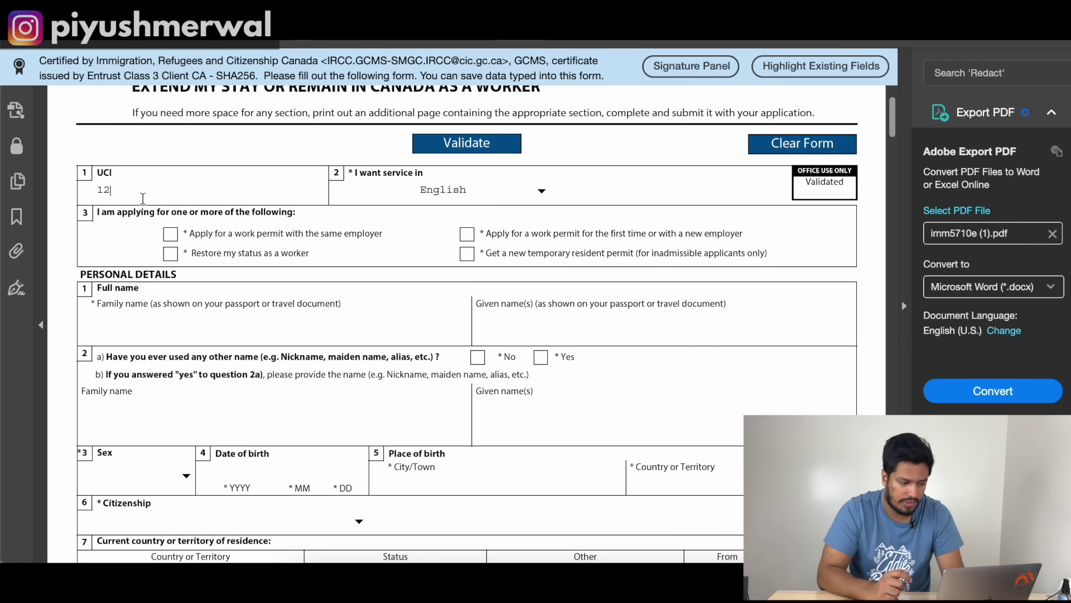
{"action": "type", "text": "34566"}
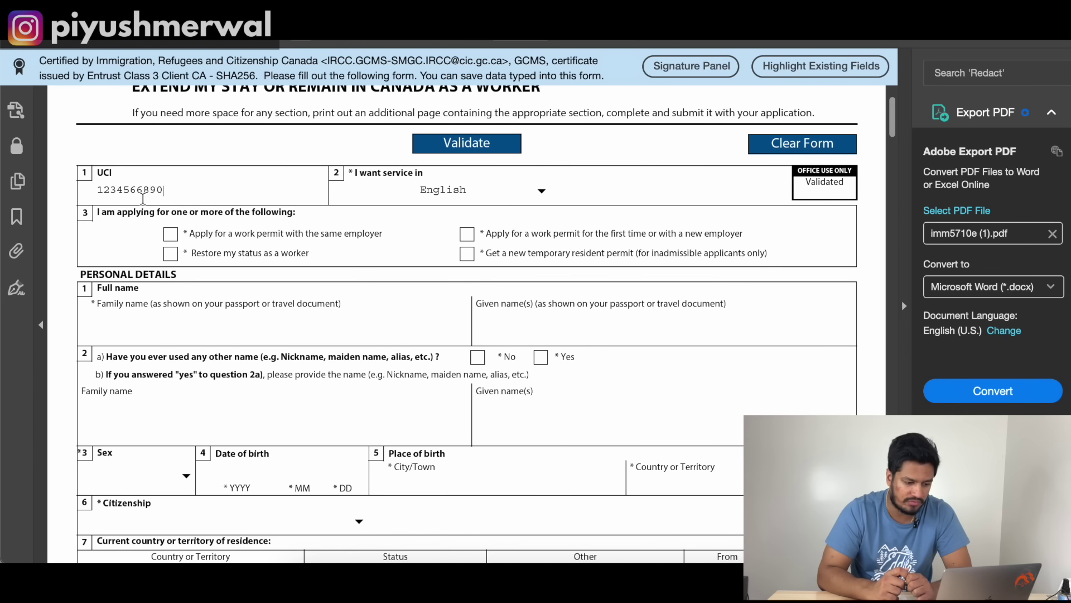
{"action": "type", "text": "890"}
Step: Select the first-time or new-employer work permit application option
{"action": "left_click", "coordinate": [468, 235]}
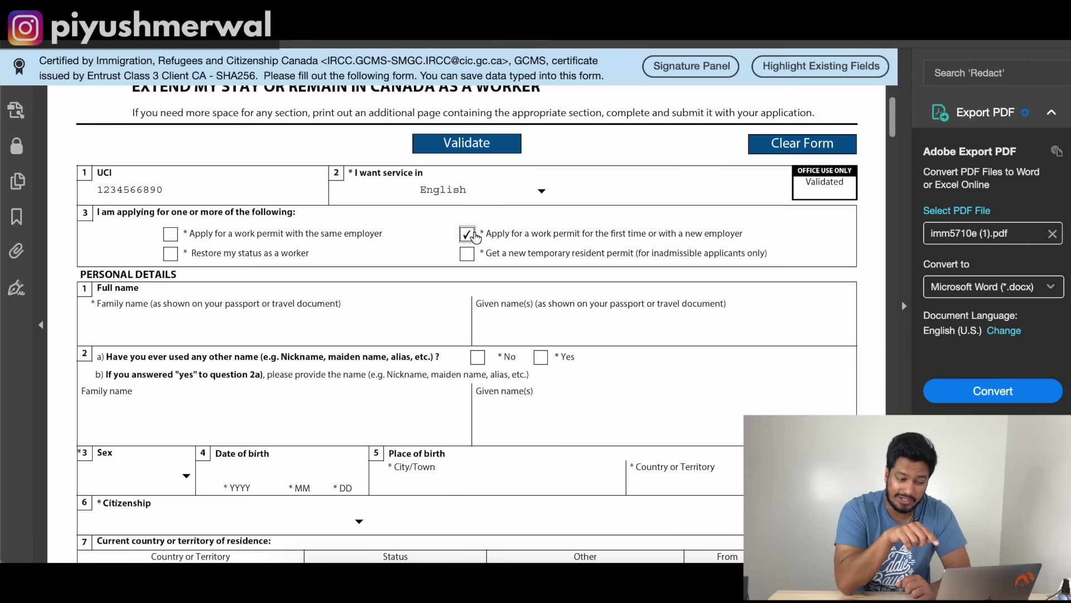
{"action": "double_click", "coordinate": [501, 235]}
{"action": "triple_click", "coordinate": [534, 235]}
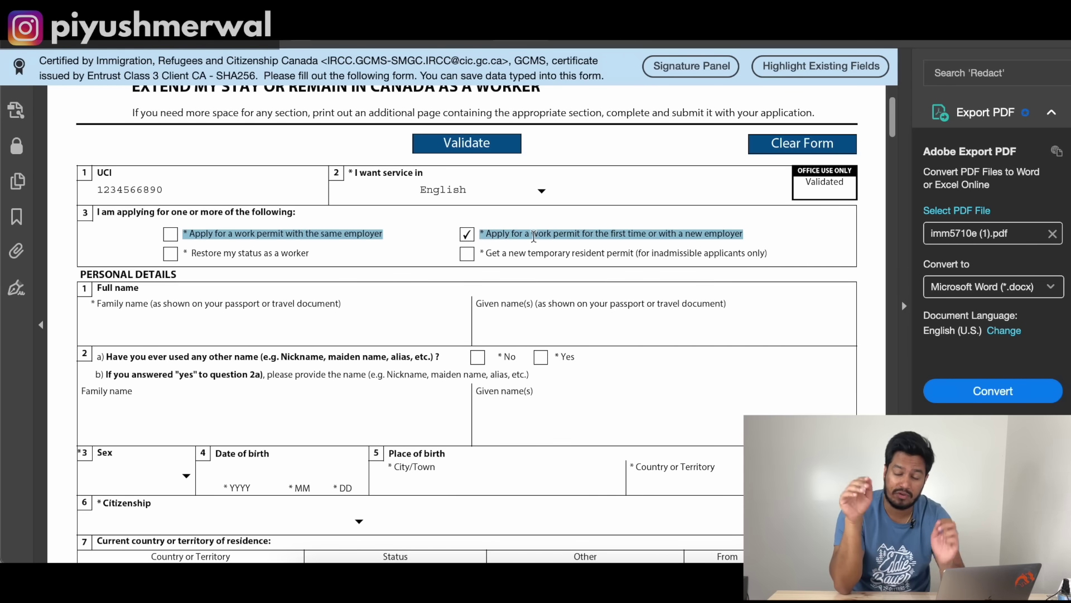
{"action": "left_click", "coordinate": [592, 239]}
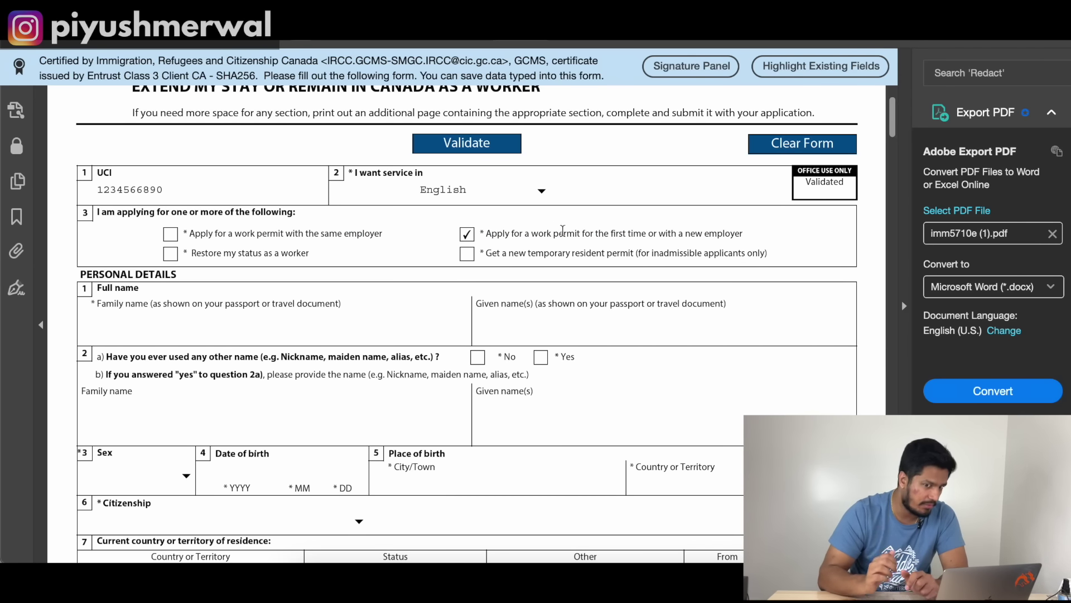
Step: Enter the applicant's family and given names and answer No to having used other names
{"action": "scroll", "coordinate": [349, 284], "scroll_direction": "down", "scroll_amount": 3}
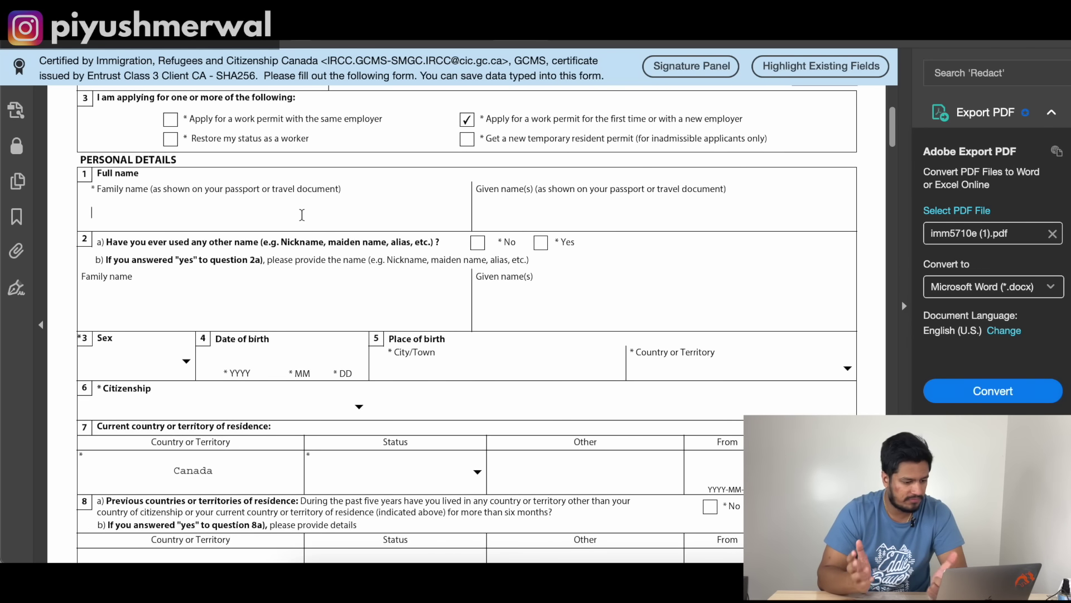
{"action": "left_click", "coordinate": [302, 215]}
{"action": "type", "text": "piyush"}
{"action": "key", "text": "Tab"}
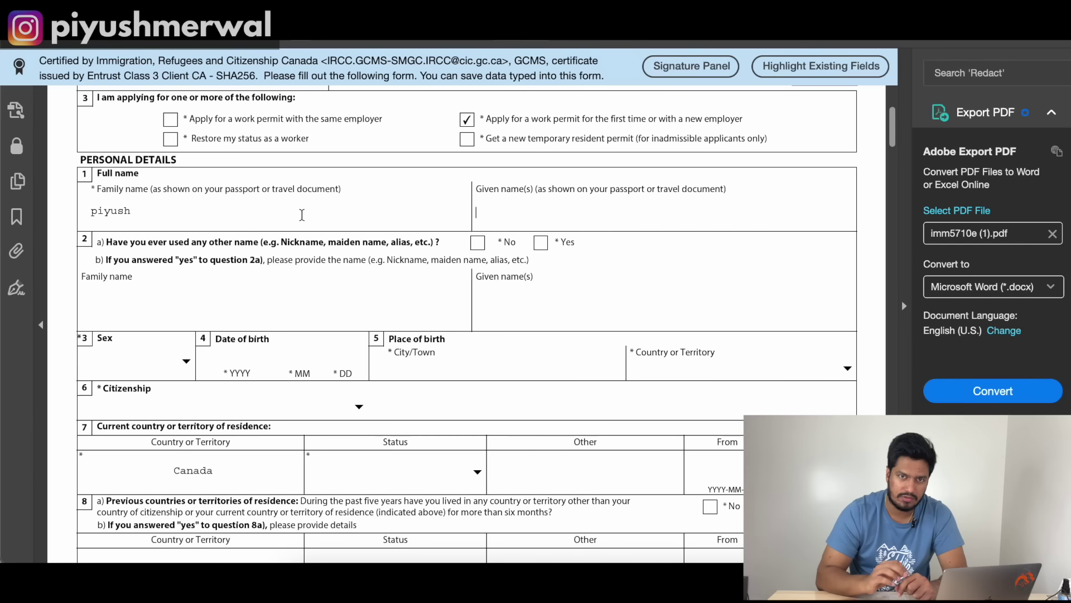
{"action": "type", "text": "king"}
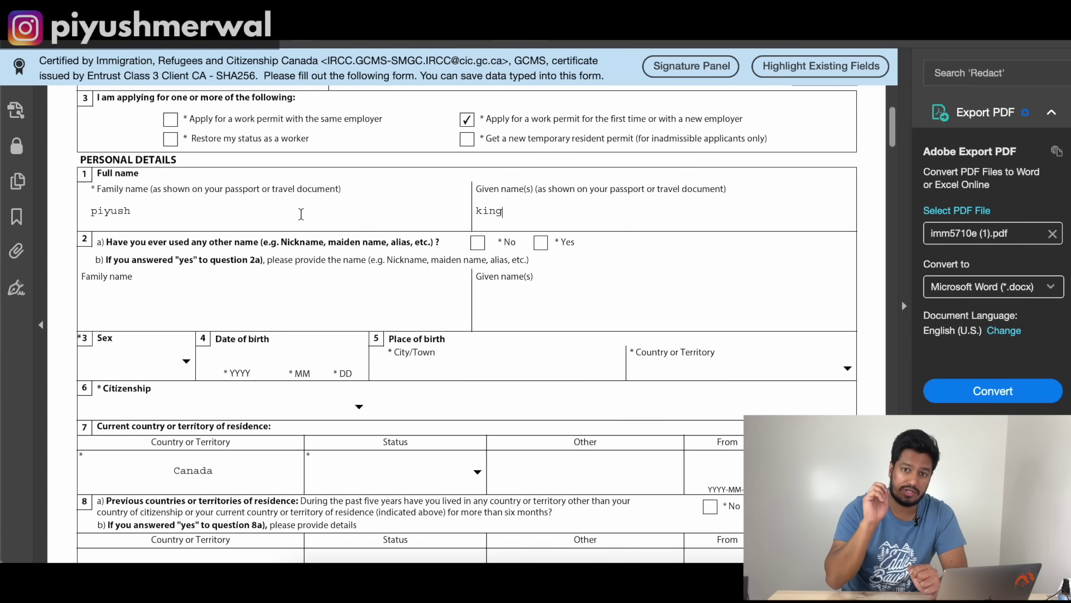
{"action": "scroll", "coordinate": [324, 323], "scroll_direction": "down", "scroll_amount": 1}
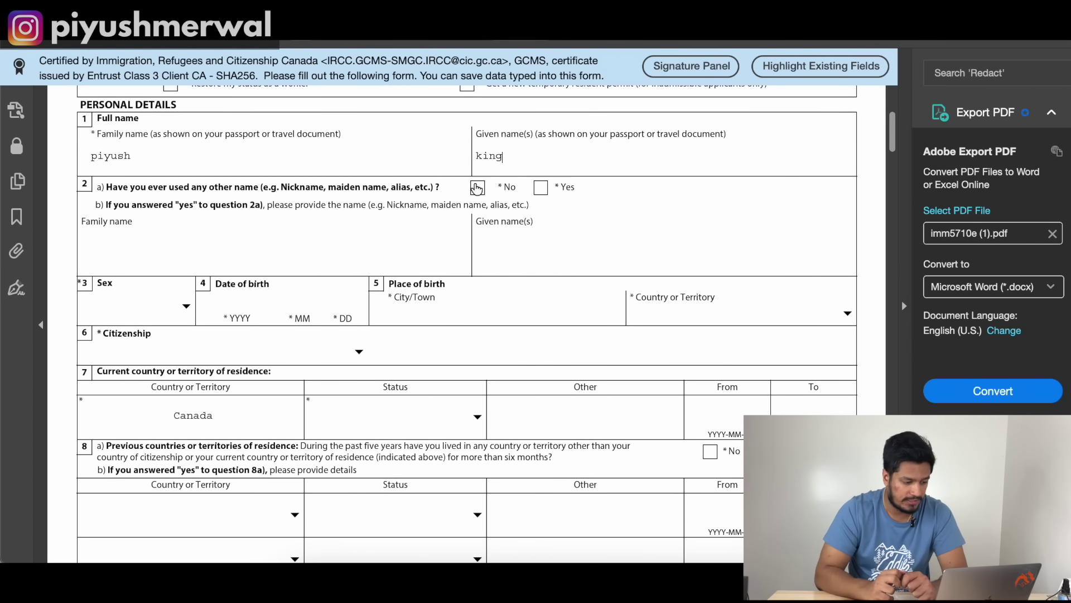
{"action": "left_click", "coordinate": [477, 188]}
Step: Set sex to Male, enter the date of birth, and choose India as citizenship
{"action": "scroll", "coordinate": [391, 318], "scroll_direction": "down", "scroll_amount": 1}
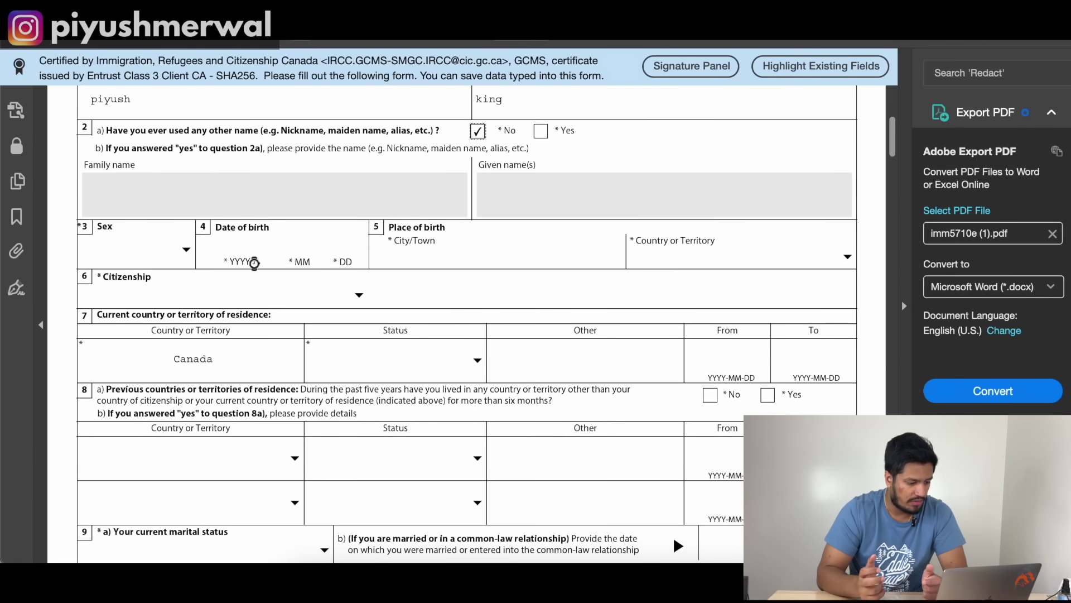
{"action": "left_click", "coordinate": [187, 251]}
{"action": "left_click", "coordinate": [150, 298]}
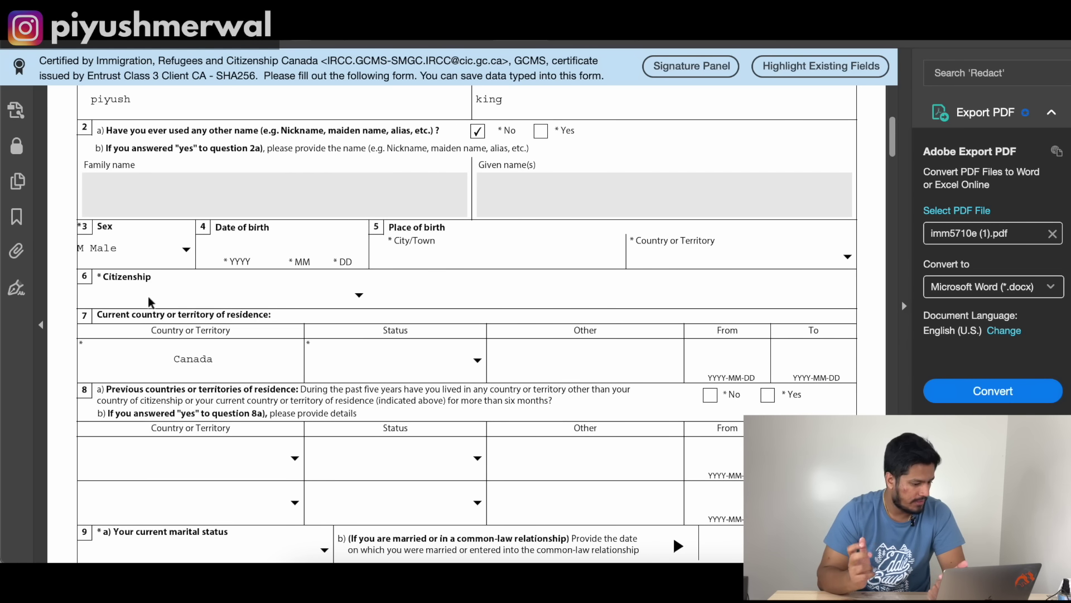
{"action": "left_click", "coordinate": [239, 248]}
{"action": "type", "text": "1965"}
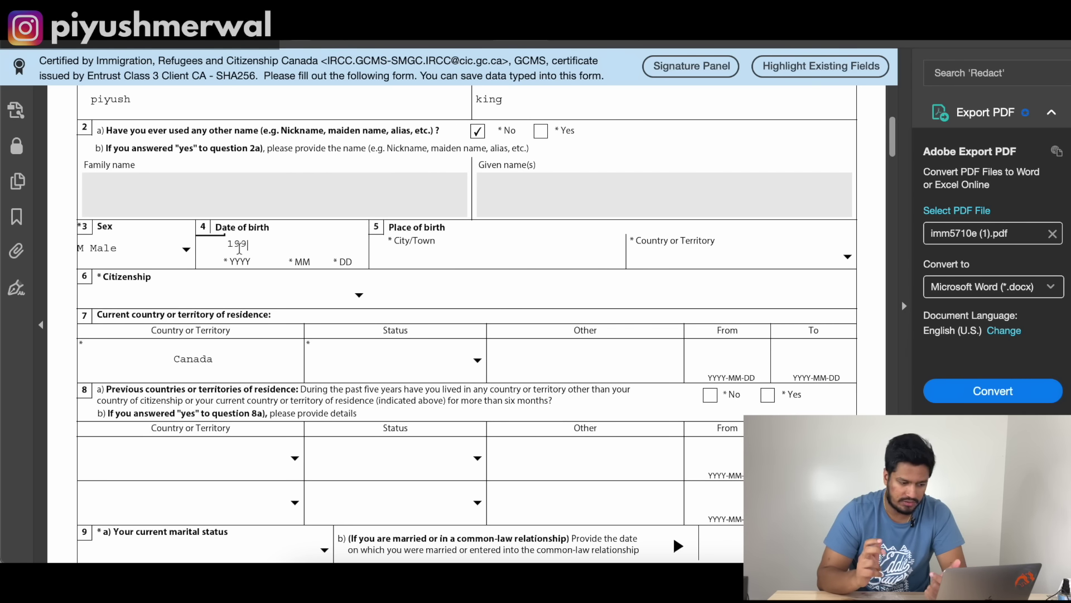
{"action": "type", "text": "01"}
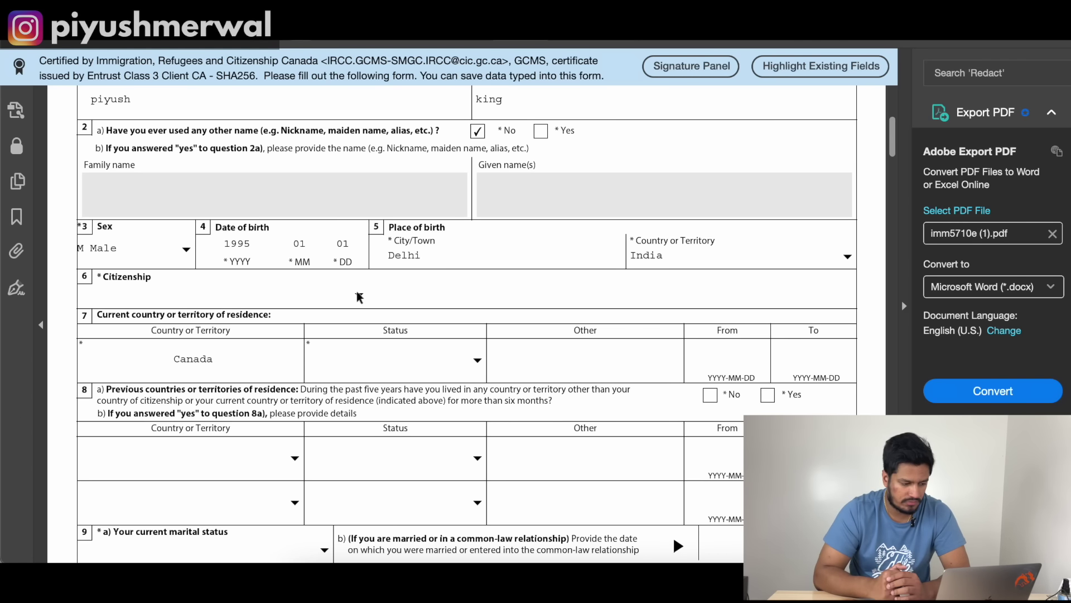
{"action": "left_click", "coordinate": [358, 294]}
{"action": "type", "text": "i"}
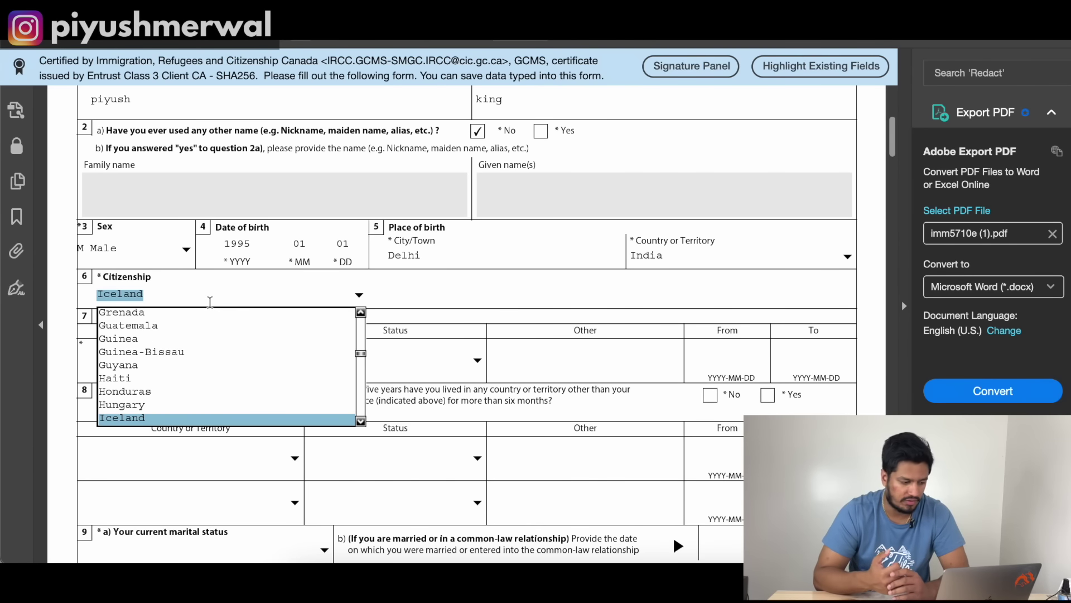
{"action": "key", "text": "Up"}
{"action": "key", "text": "Up"}
{"action": "key", "text": "Up"}
{"action": "key", "text": "Down"}
{"action": "key", "text": "Down"}
{"action": "key", "text": "Down"}
{"action": "key", "text": "Down"}
{"action": "key", "text": "Down"}
{"action": "key", "text": "Up"}
{"action": "key", "text": "Return"}
Step: Set current residence status to Student from 2021-01-01 to 2023-08-01
{"action": "scroll", "coordinate": [270, 366], "scroll_direction": "down", "scroll_amount": 3}
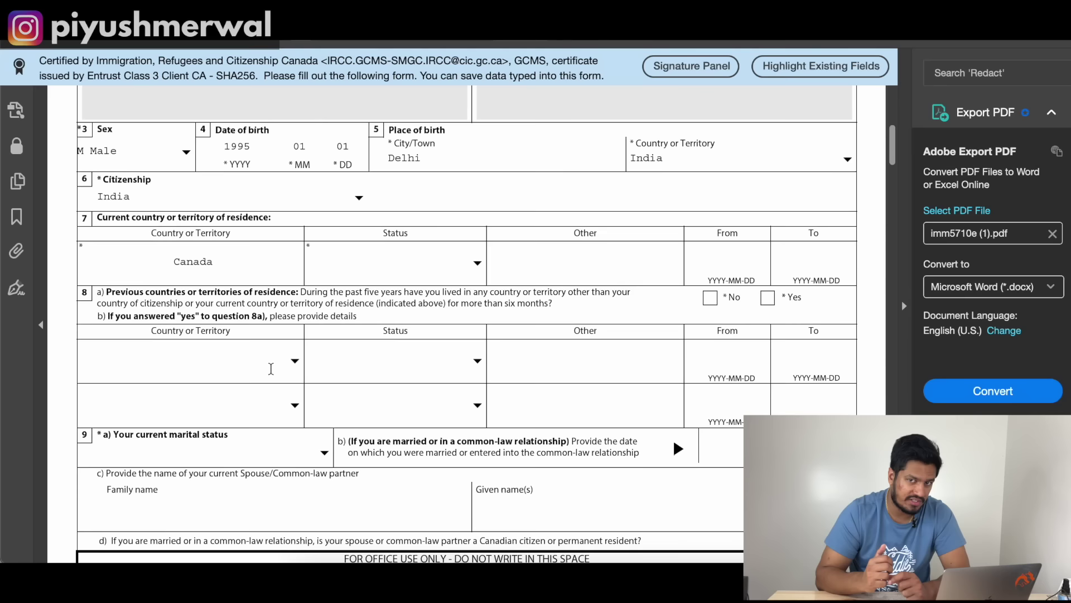
{"action": "left_click", "coordinate": [478, 264]}
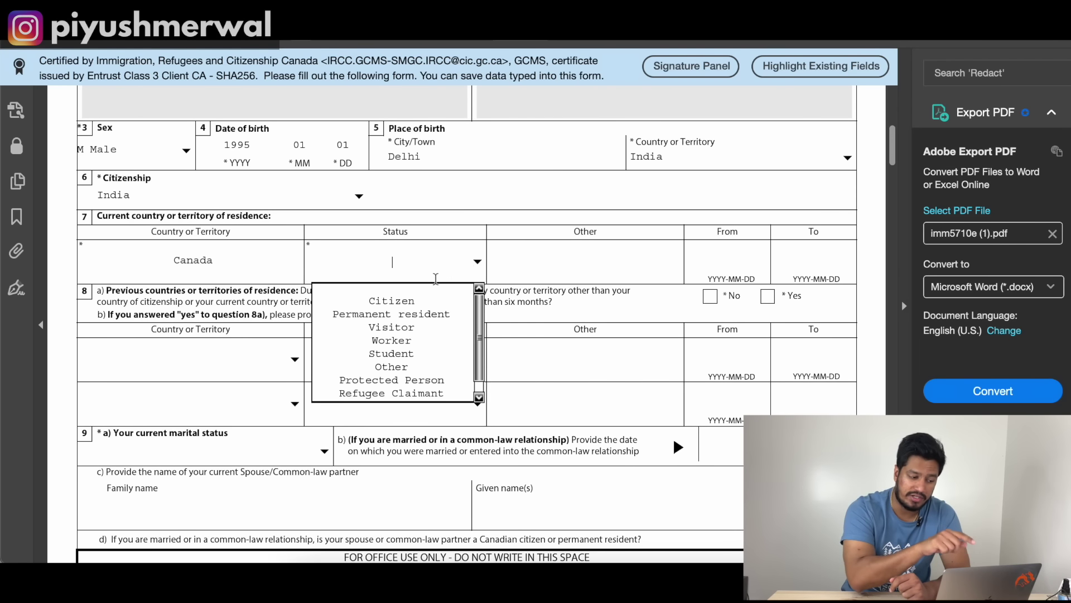
{"action": "left_click", "coordinate": [406, 357]}
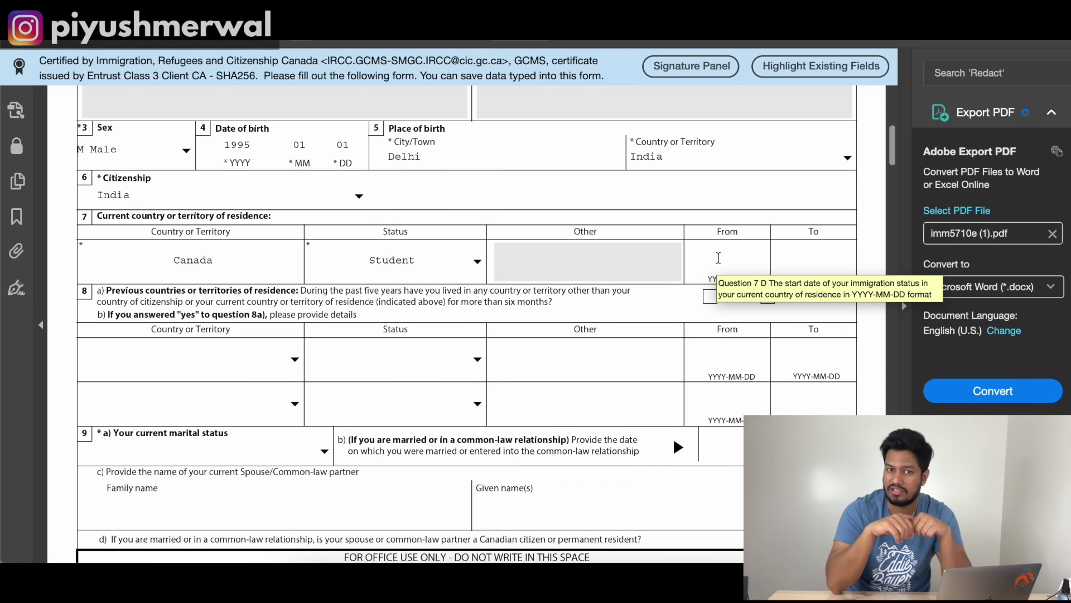
{"action": "left_click", "coordinate": [719, 258]}
{"action": "type", "text": "2021"}
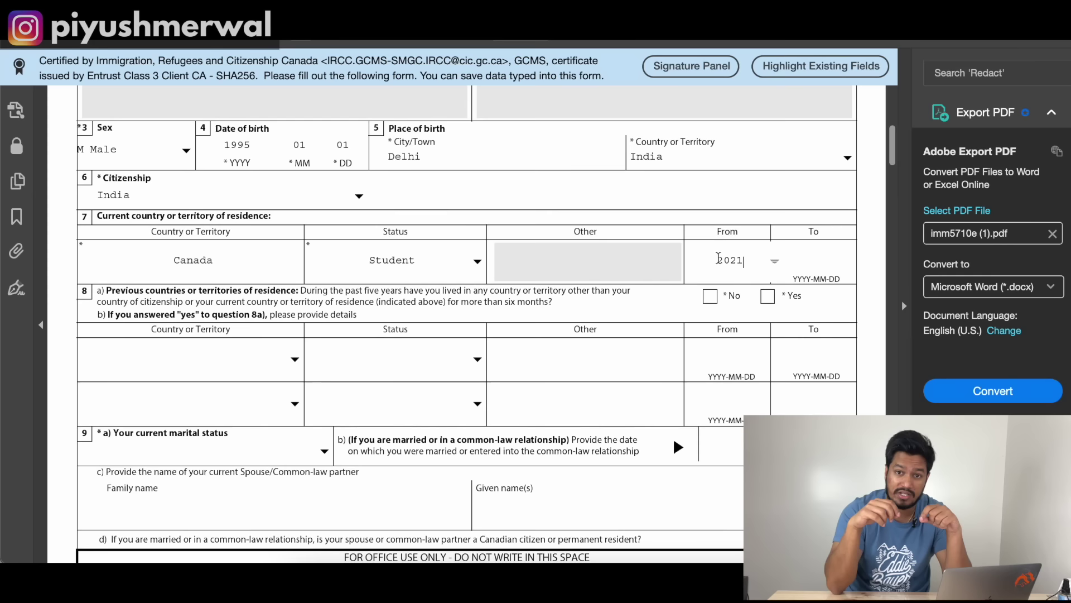
{"action": "type", "text": "-01-01"}
{"action": "key", "text": "Tab"}
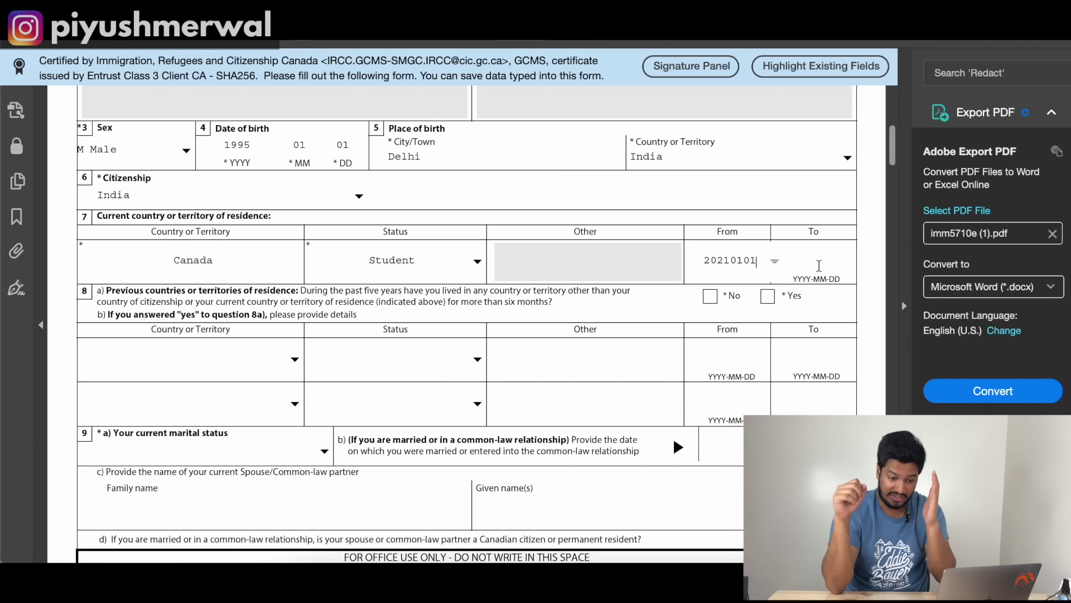
{"action": "type", "text": "2023"}
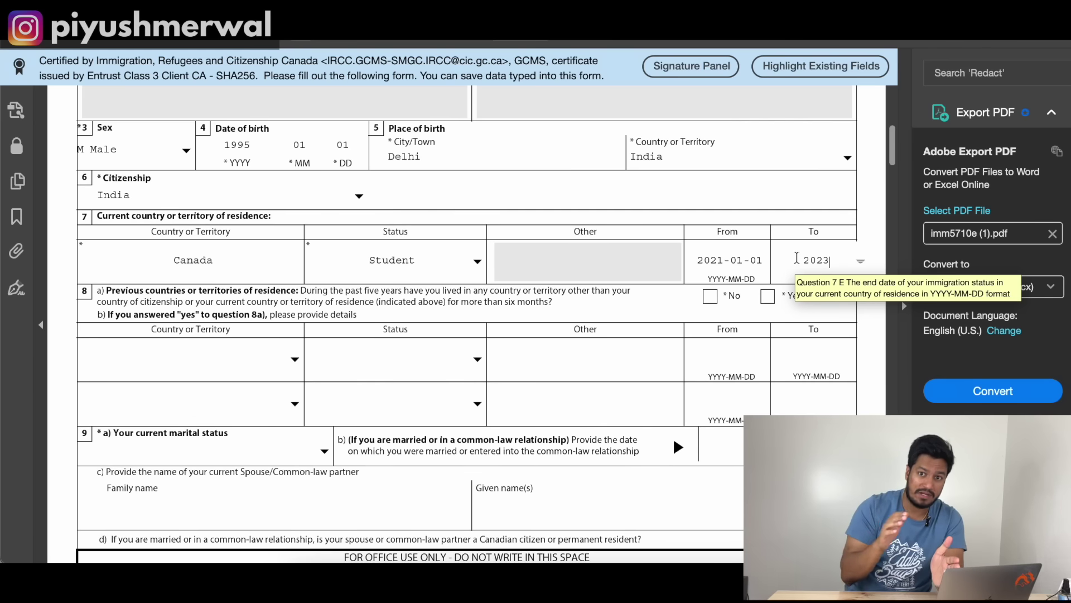
{"action": "type", "text": "-0"}
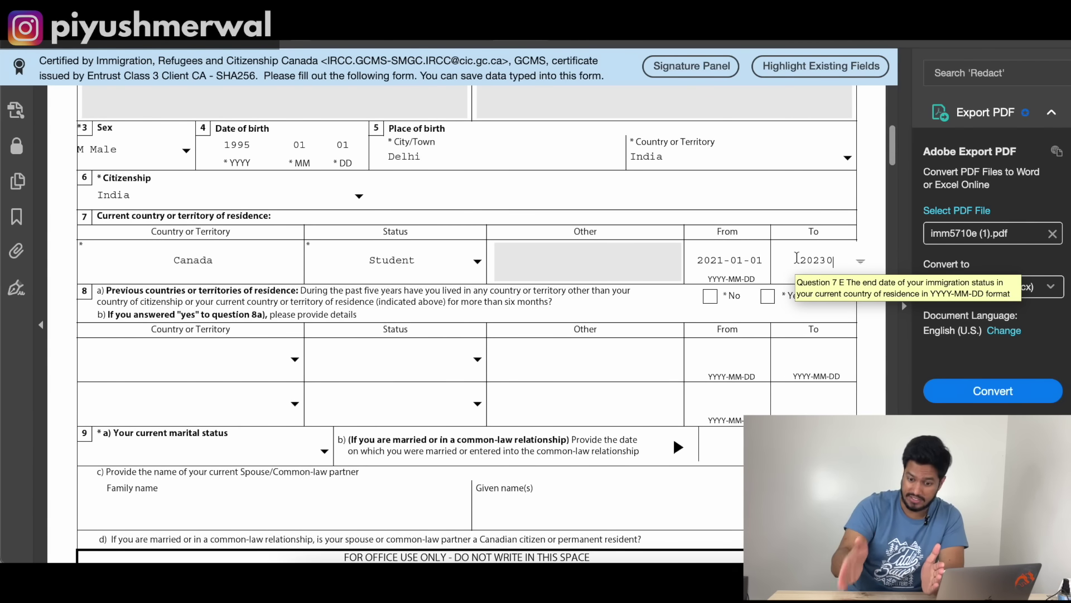
{"action": "type", "text": "8-01"}
{"action": "key", "text": "Tab"}
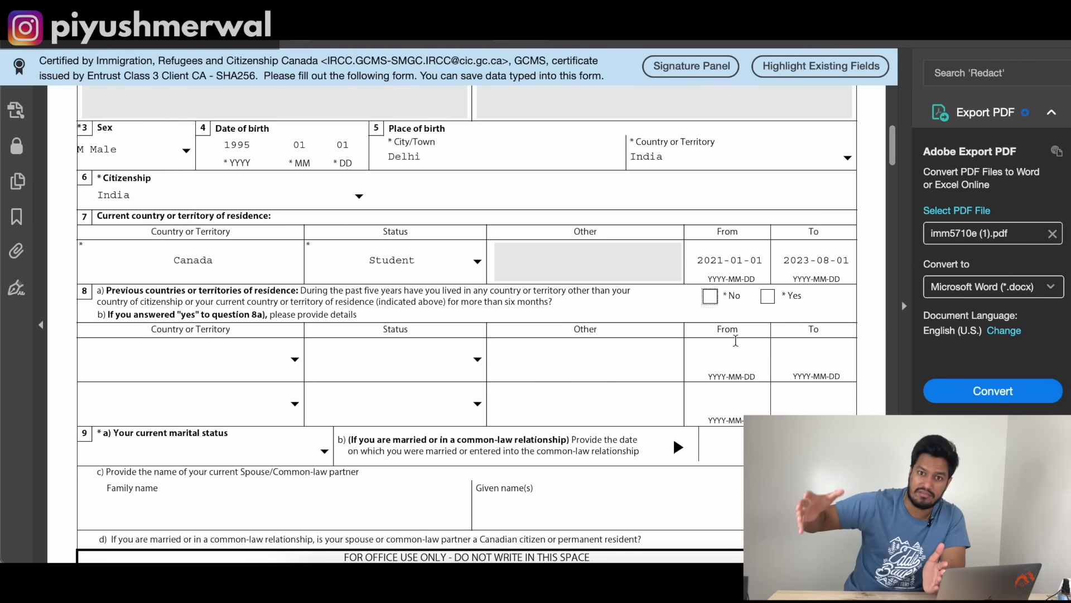
{"action": "left_click_drag", "start_coordinate": [370, 295], "coordinate": [497, 335]}
{"action": "left_click", "coordinate": [566, 297]}
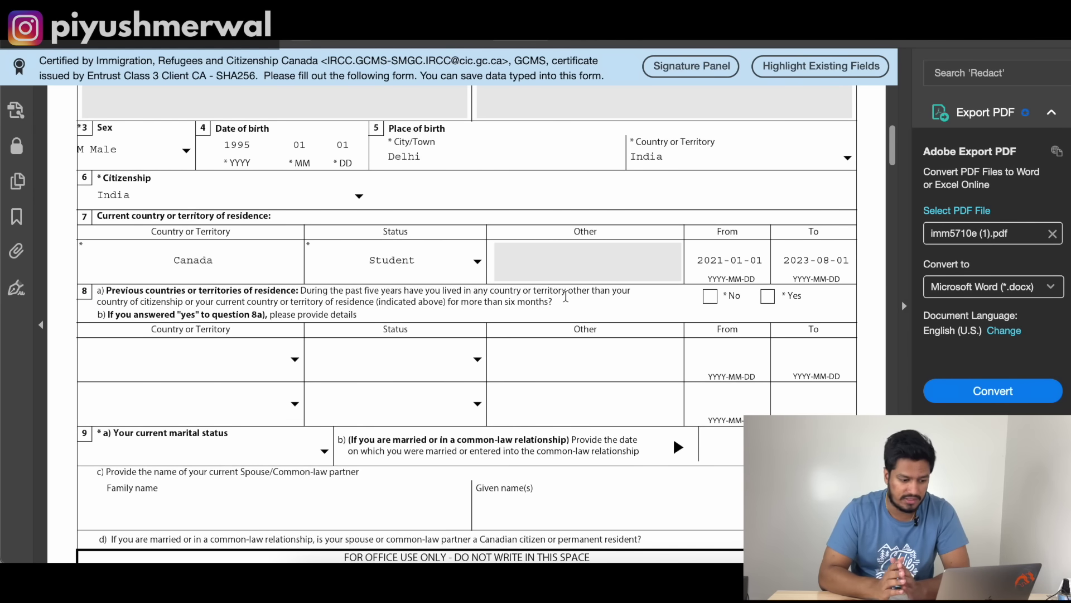
{"action": "left_click_drag", "start_coordinate": [560, 303], "coordinate": [407, 298]}
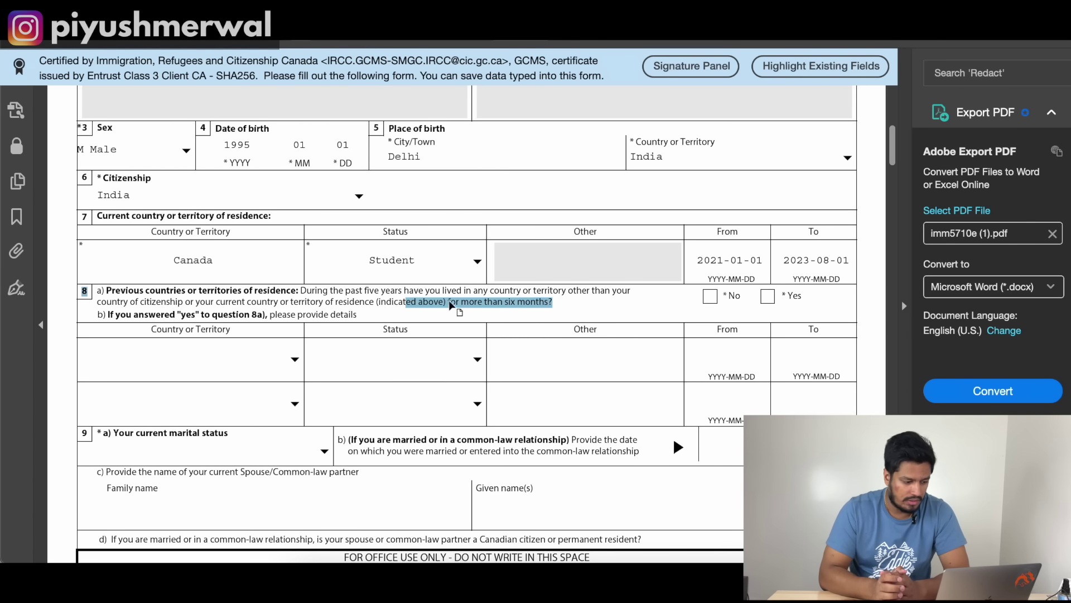
Step: Tick No for question 8a on previous countries and choose Single as marital status
{"action": "left_click", "coordinate": [458, 307]}
{"action": "left_click", "coordinate": [709, 296]}
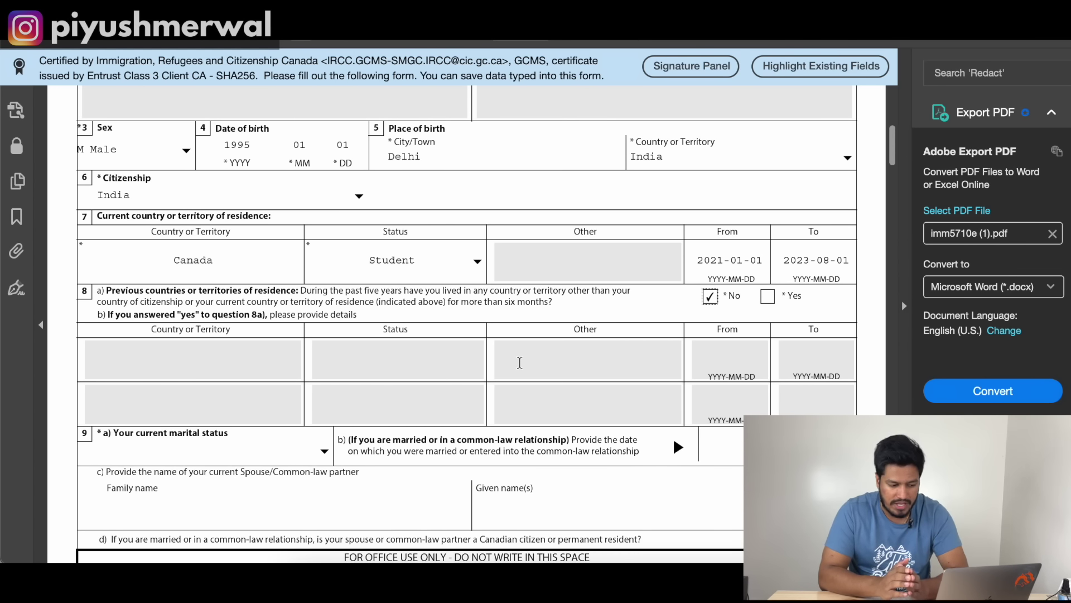
{"action": "scroll", "coordinate": [491, 385], "scroll_direction": "down", "scroll_amount": 3}
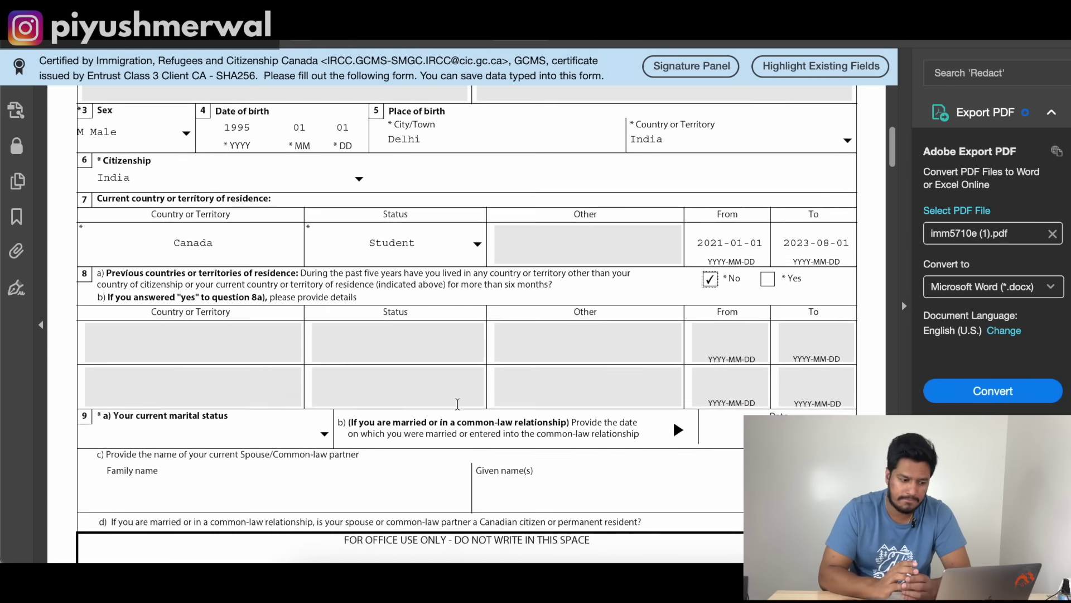
{"action": "left_click", "coordinate": [320, 357]}
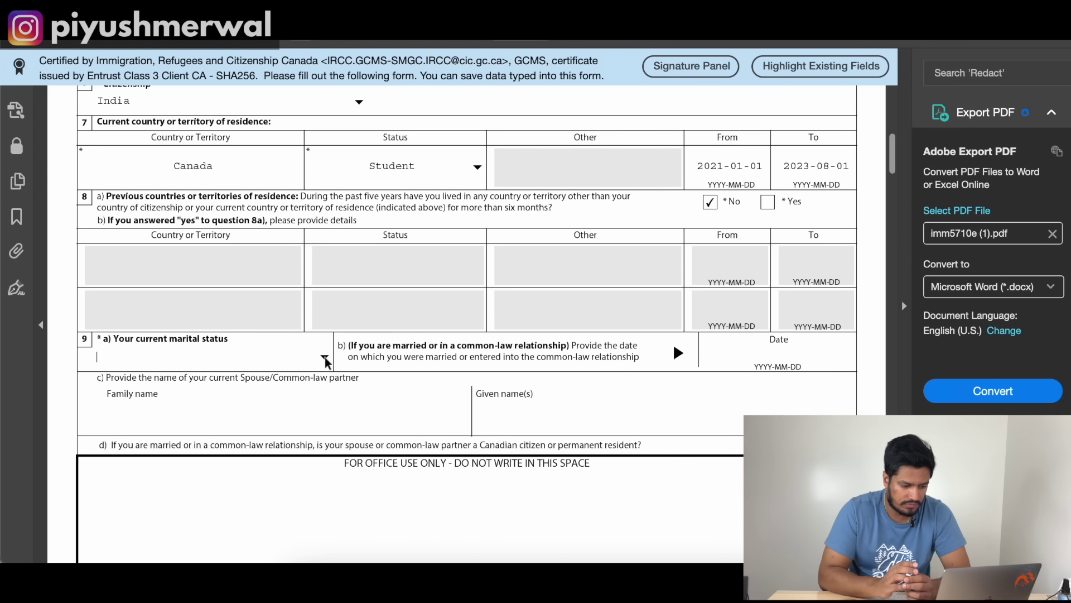
{"action": "left_click", "coordinate": [325, 357]}
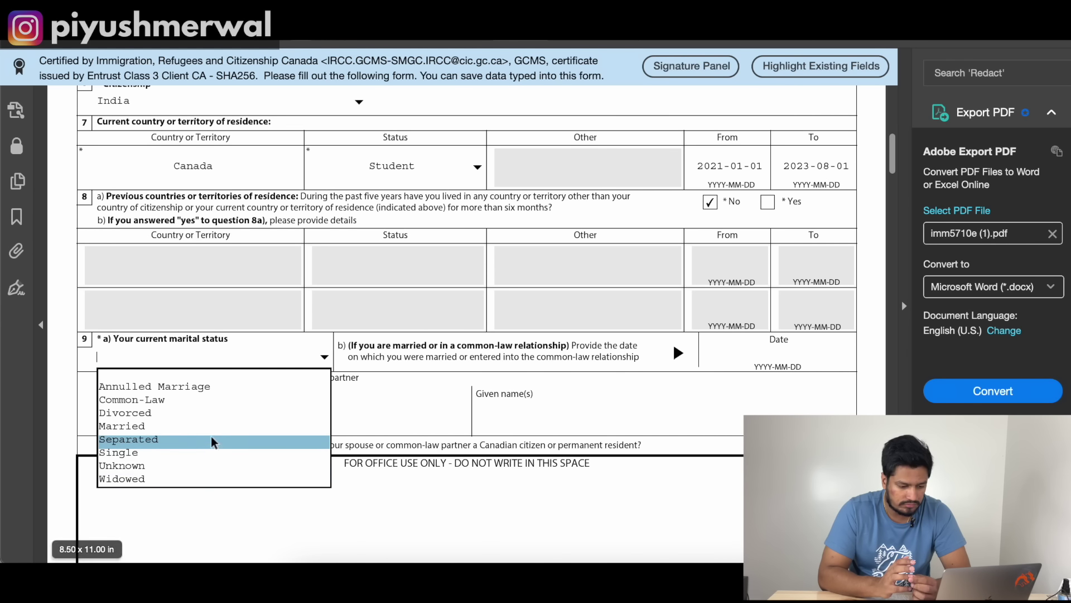
{"action": "left_click", "coordinate": [206, 452]}
{"action": "scroll", "coordinate": [467, 373], "scroll_direction": "down", "scroll_amount": 10}
{"action": "scroll", "coordinate": [466, 379], "scroll_direction": "down", "scroll_amount": 5}
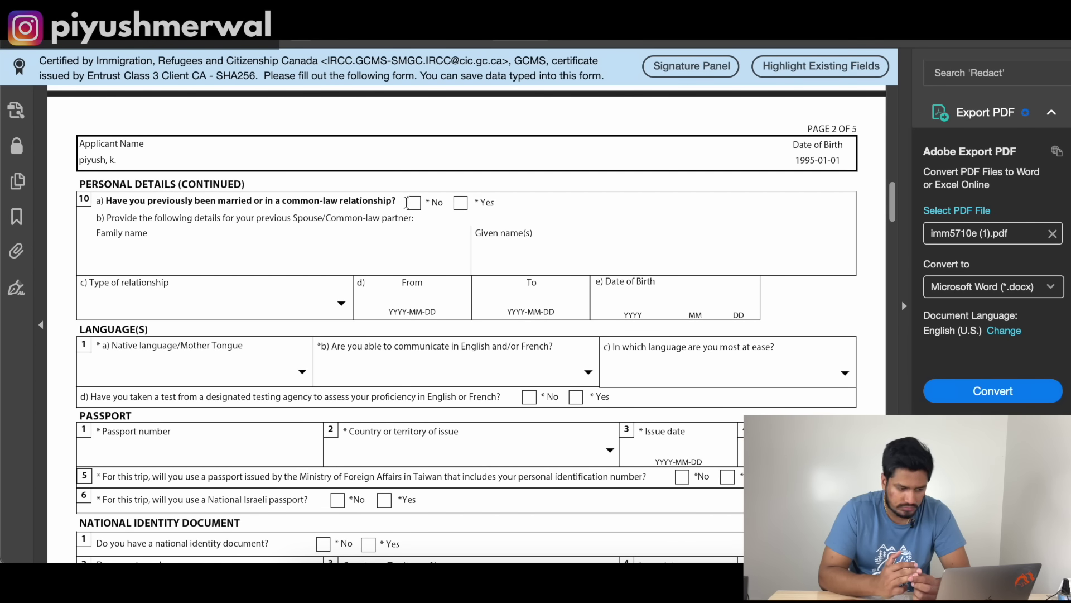
Step: Answer No to previous marriage, pick Hindi native language and English, and tick Yes for language test
{"action": "left_click", "coordinate": [412, 205]}
{"action": "scroll", "coordinate": [335, 234], "scroll_direction": "down", "scroll_amount": 3}
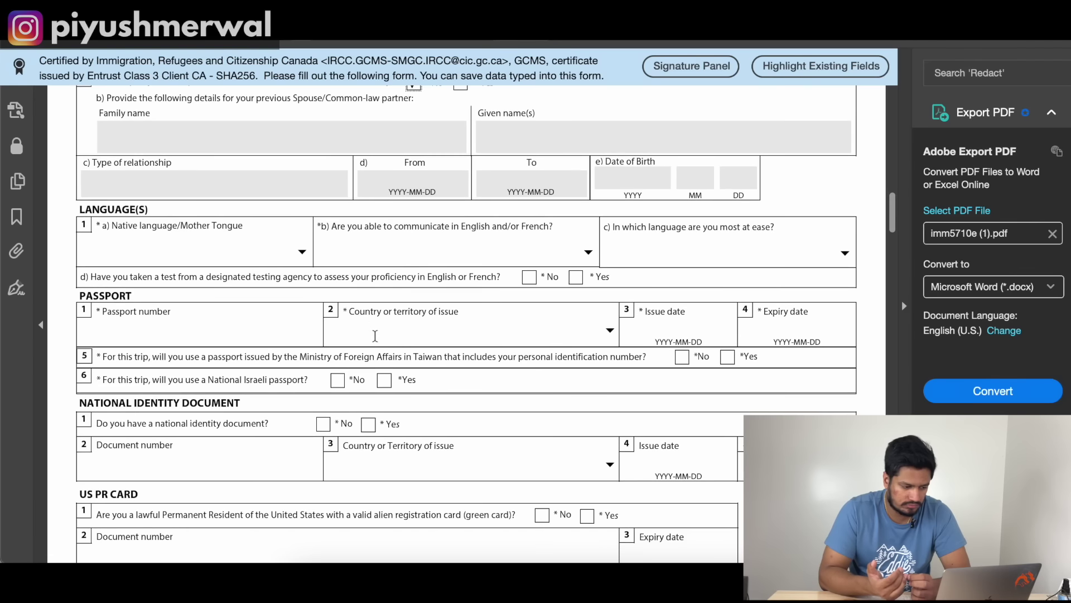
{"action": "left_click", "coordinate": [302, 253]}
{"action": "type", "text": "h"}
{"action": "key", "text": "Down"}
{"action": "key", "text": "Down"}
{"action": "key", "text": "Down"}
{"action": "key", "text": "Down"}
{"action": "key", "text": "Down"}
{"action": "key", "text": "Down"}
{"action": "key", "text": "Down"}
{"action": "key", "text": "Down"}
{"action": "key", "text": "Down"}
{"action": "key", "text": "Down"}
{"action": "key", "text": "Down"}
{"action": "key", "text": "Down"}
{"action": "key", "text": "Down"}
{"action": "key", "text": "Up"}
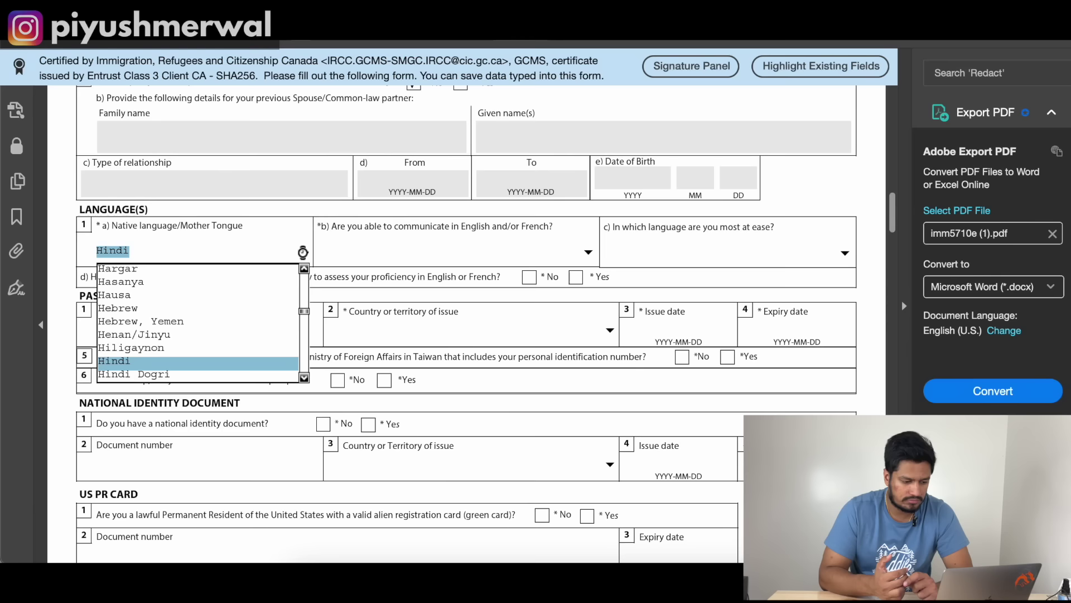
{"action": "key", "text": "Return"}
{"action": "left_click", "coordinate": [587, 249]}
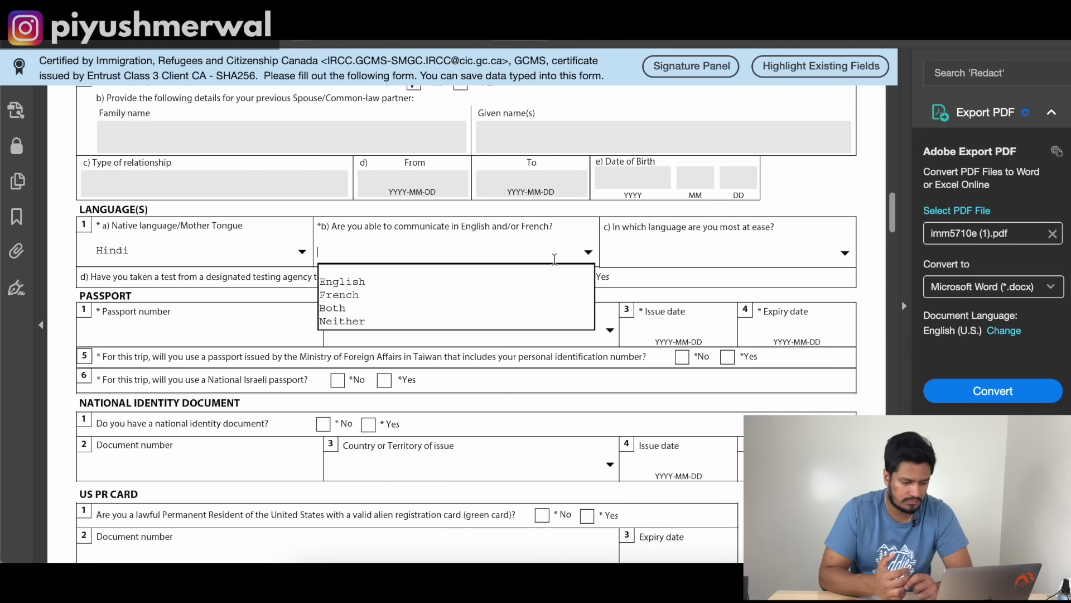
{"action": "left_click", "coordinate": [510, 282]}
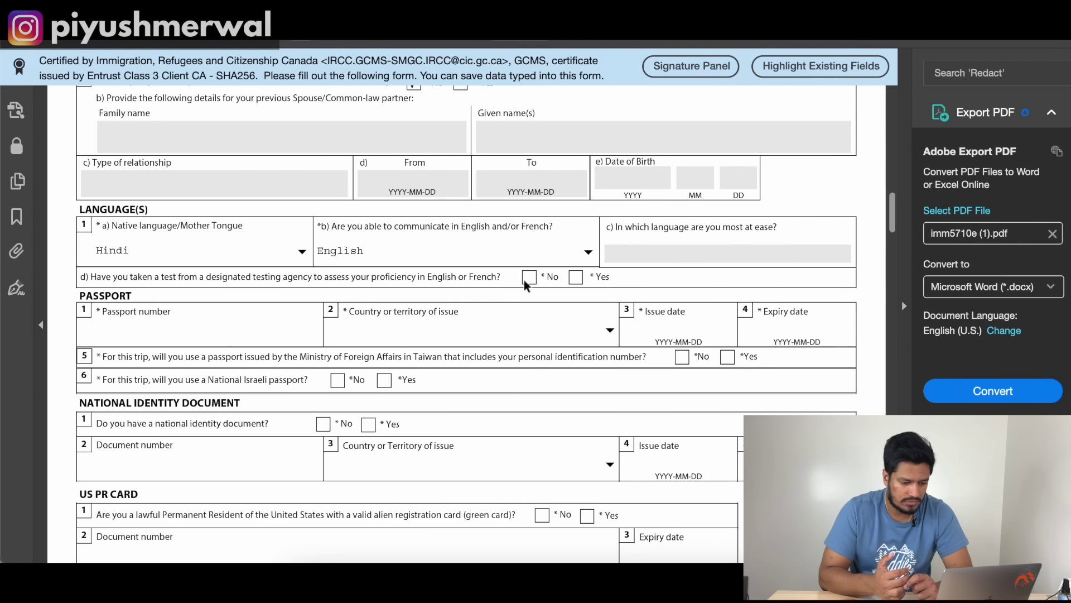
{"action": "left_click", "coordinate": [575, 277]}
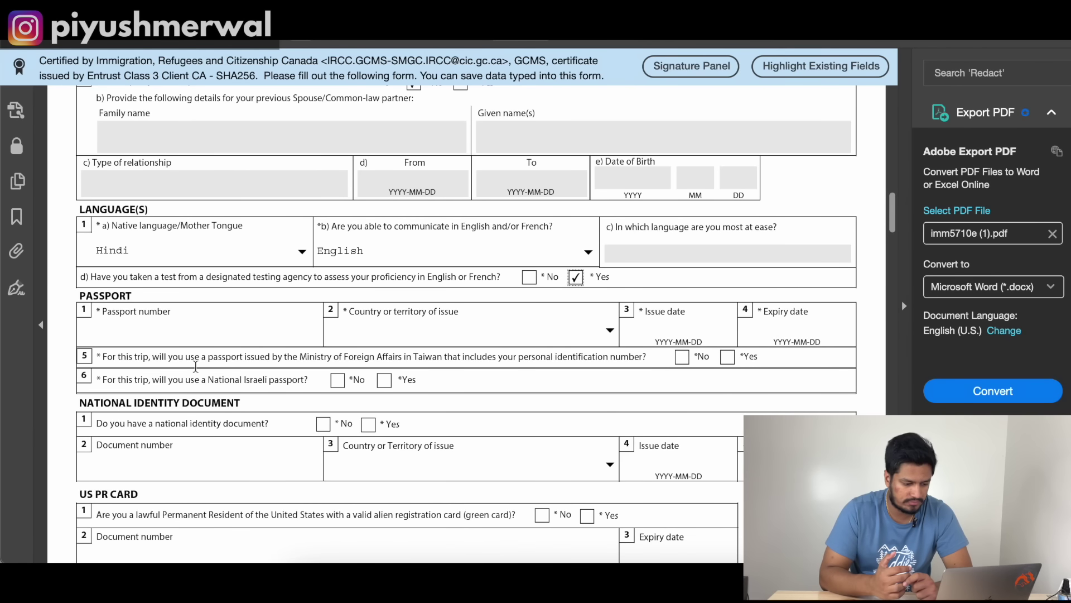
Step: Enter the passport number and choose IND (India) as the issuing country
{"action": "left_click", "coordinate": [233, 328]}
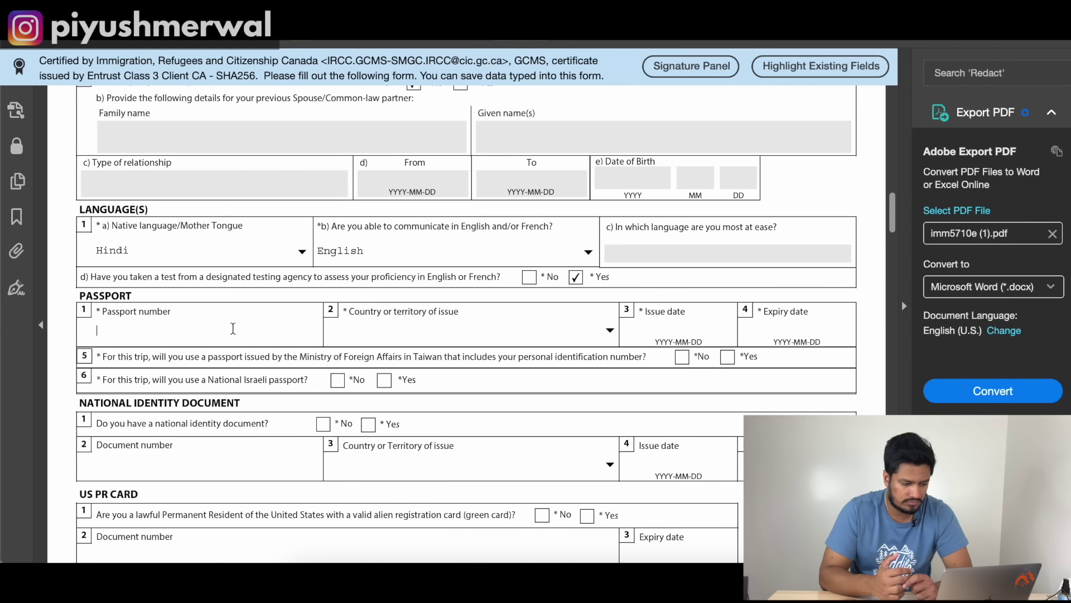
{"action": "type", "text": "X123456789"}
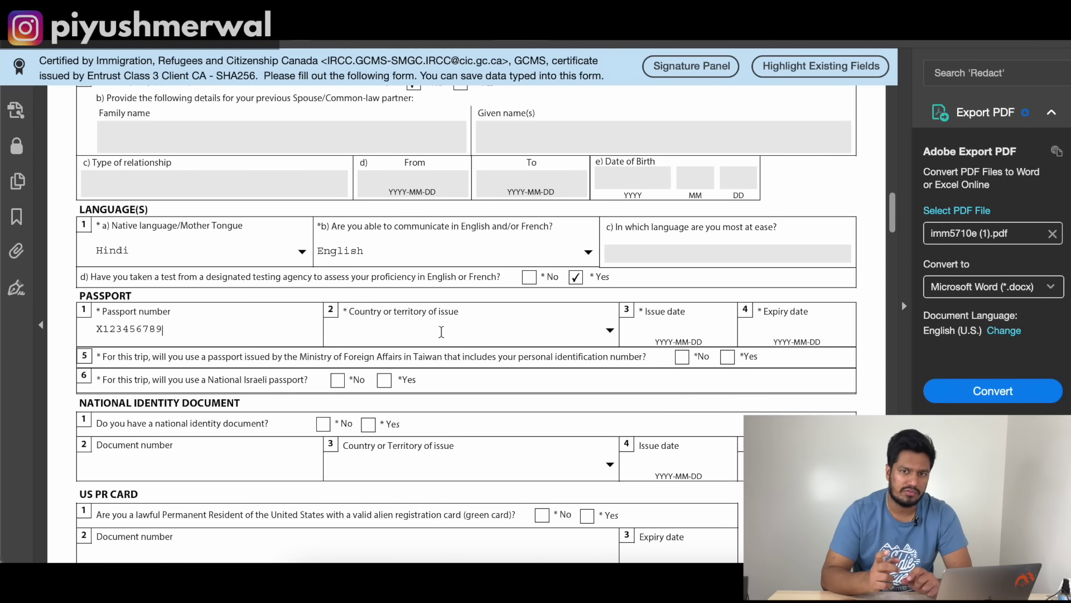
{"action": "left_click", "coordinate": [610, 330]}
{"action": "key", "text": "i"}
{"action": "key", "text": "n"}
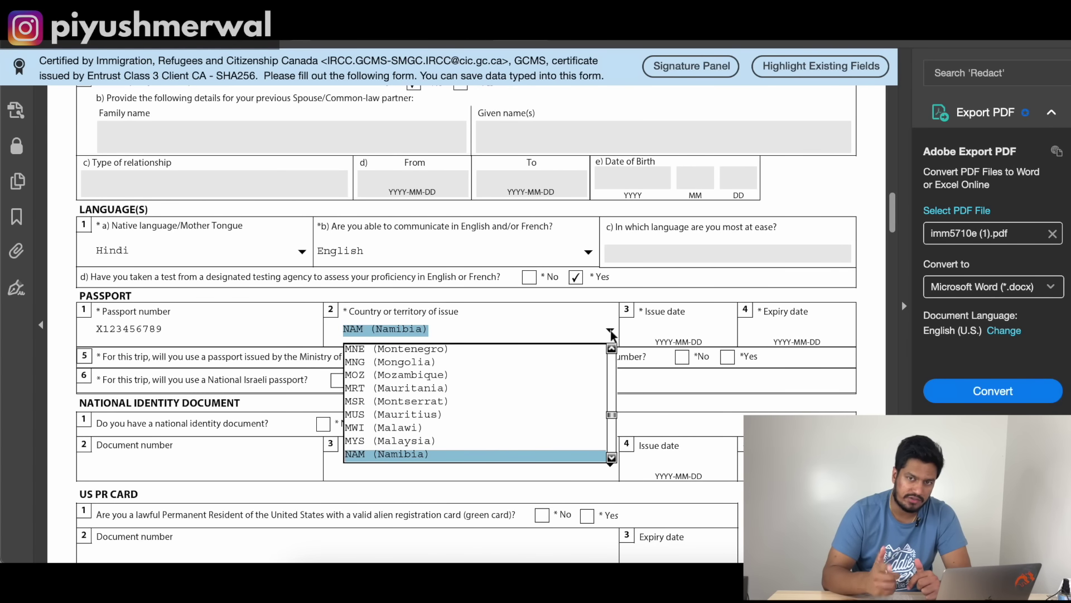
{"action": "key", "text": "i"}
{"action": "key", "text": "n"}
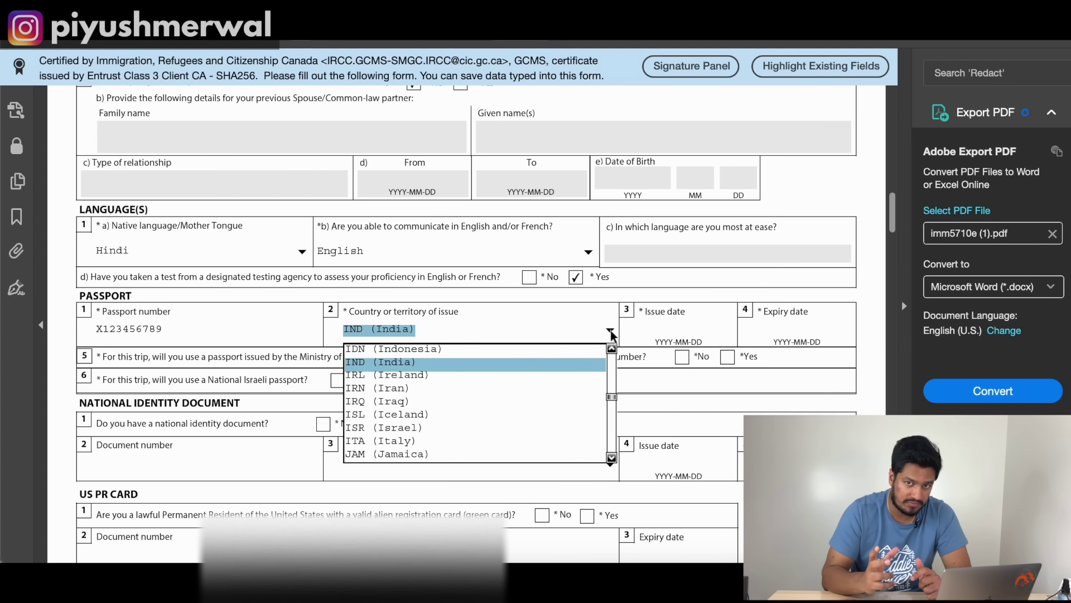
{"action": "key", "text": "Return"}
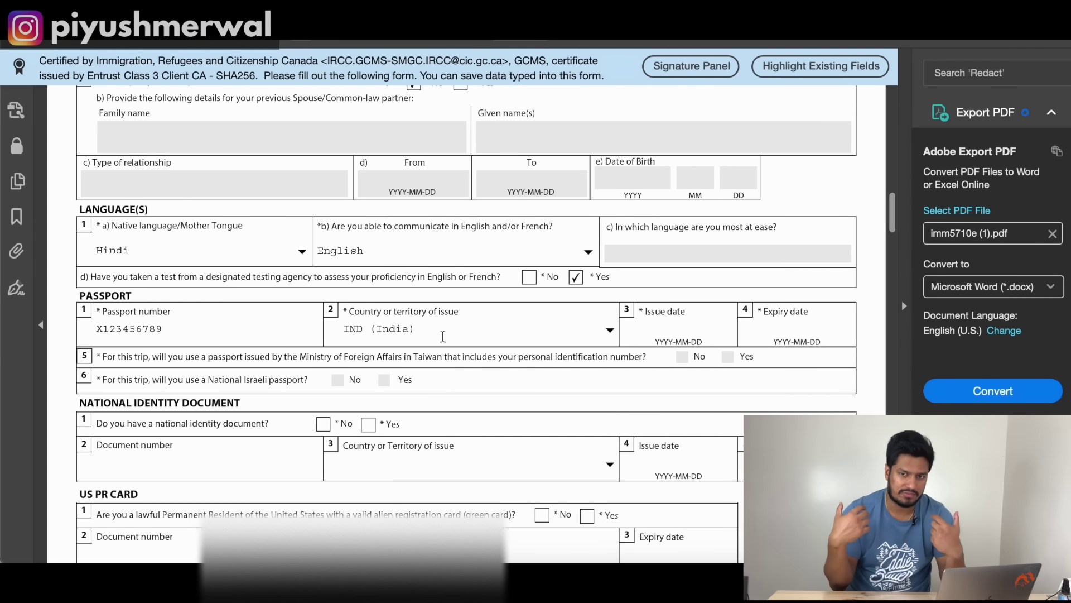
{"action": "scroll", "coordinate": [442, 336], "scroll_direction": "down", "scroll_amount": 5}
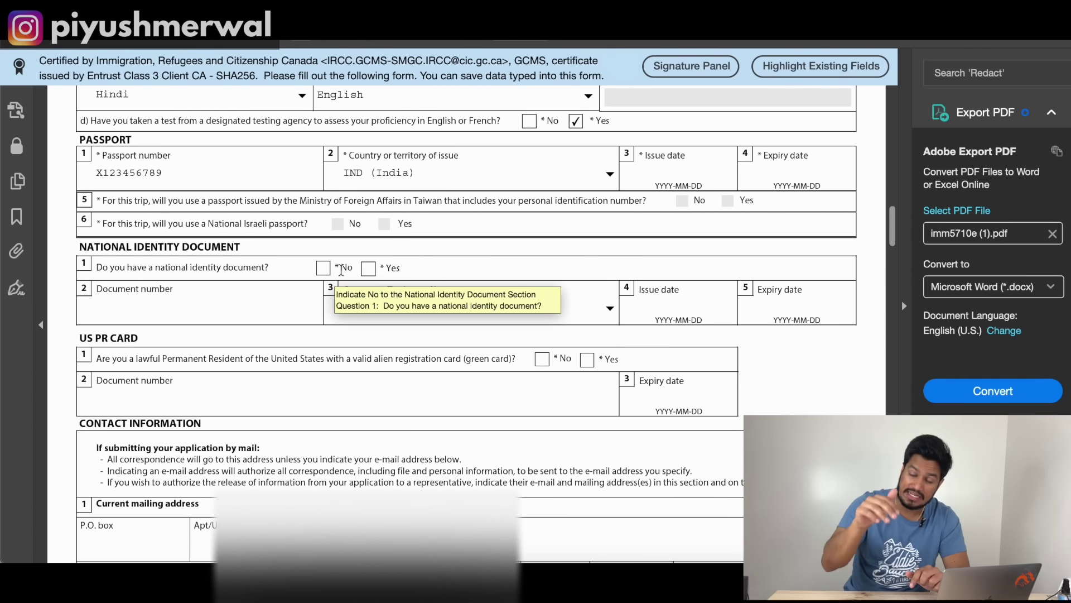
Step: Answer Yes to a national identity document, enter its number, and choose IND (India) as issuer
{"action": "left_click", "coordinate": [371, 271]}
{"action": "left_click", "coordinate": [239, 311]}
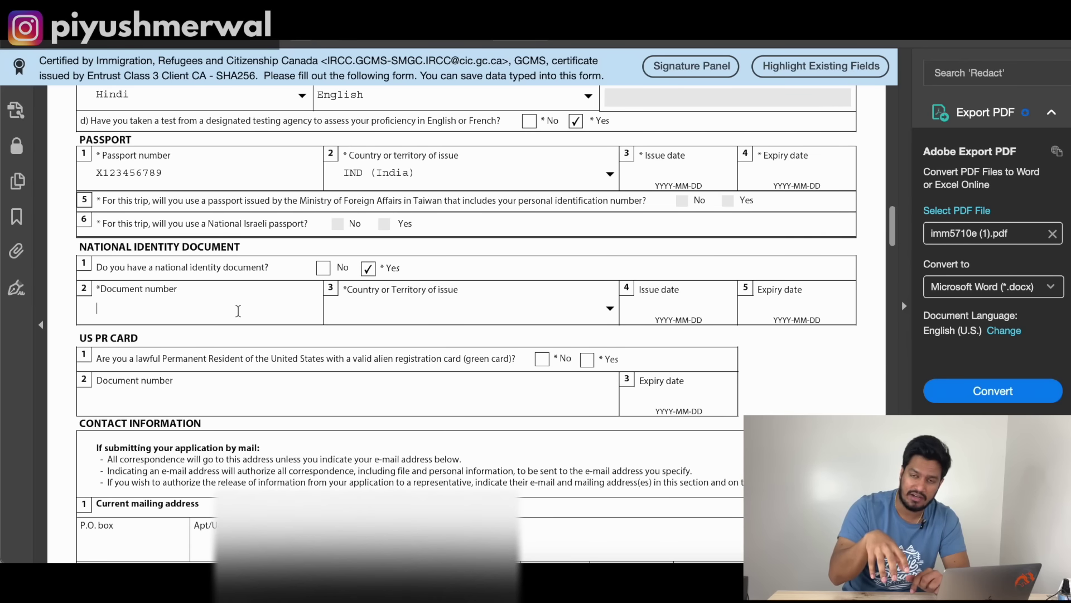
{"action": "type", "text": "1234567"}
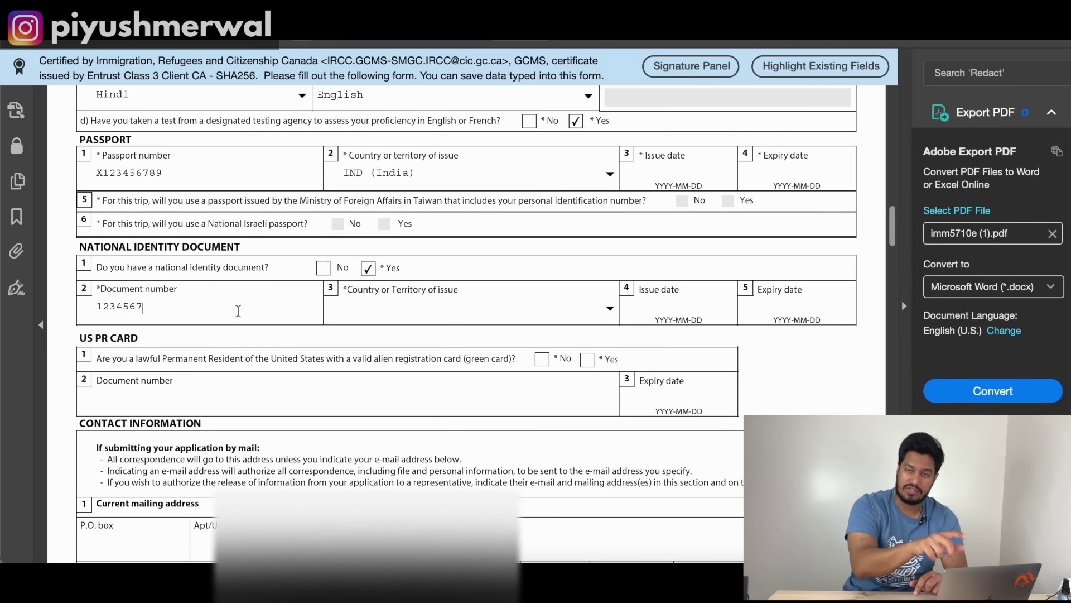
{"action": "type", "text": "898"}
{"action": "left_click", "coordinate": [613, 306]}
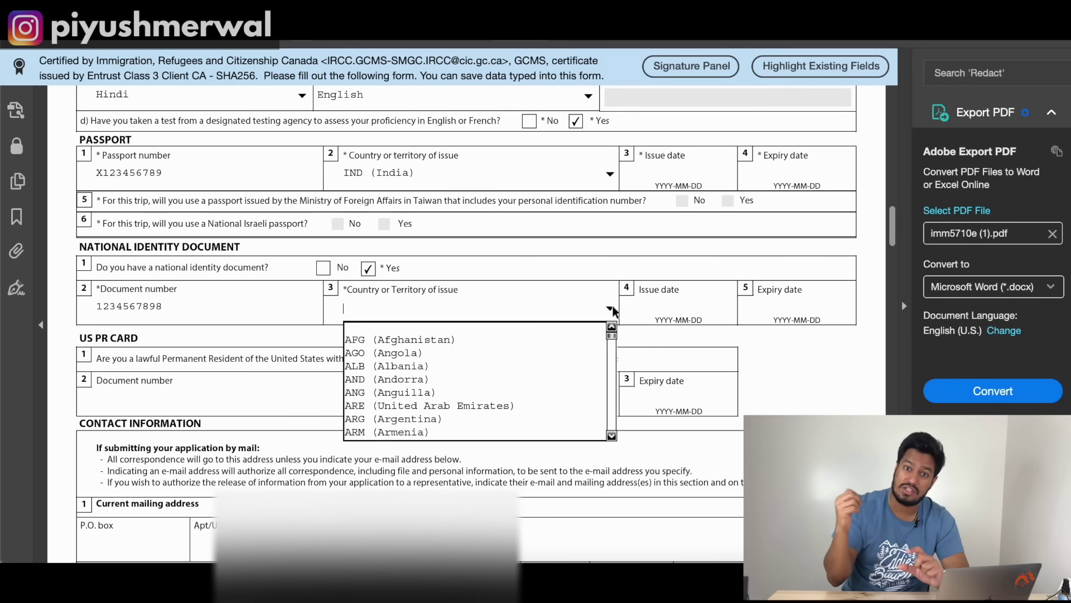
{"action": "key", "text": "i"}
{"action": "key", "text": "n"}
{"action": "key", "text": "Return"}
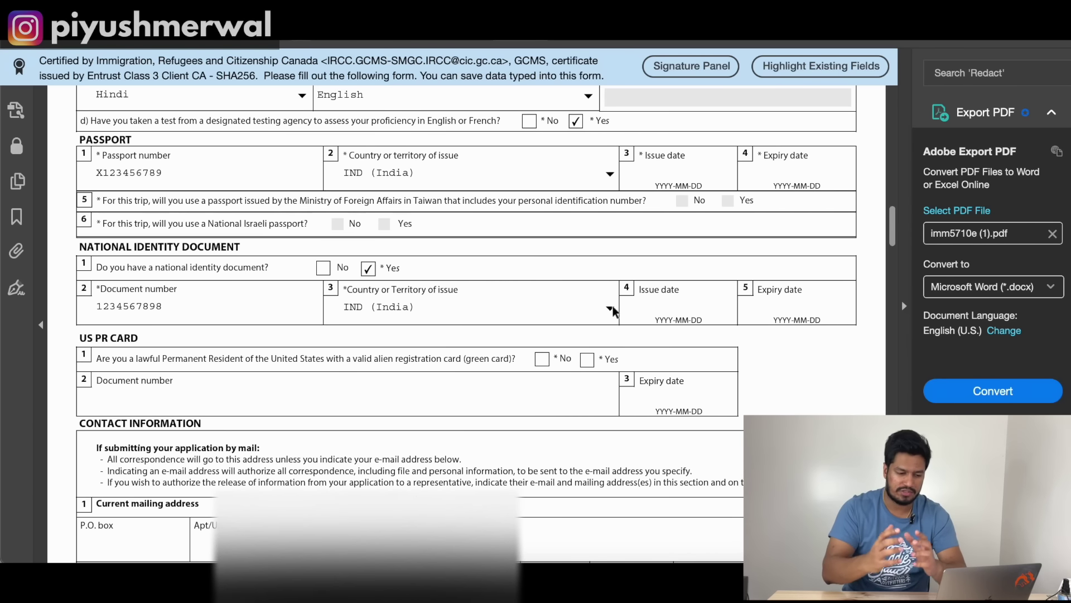
Step: Tick No for the US permanent resident card question and scroll onward
{"action": "scroll", "coordinate": [423, 350], "scroll_direction": "down", "scroll_amount": 3}
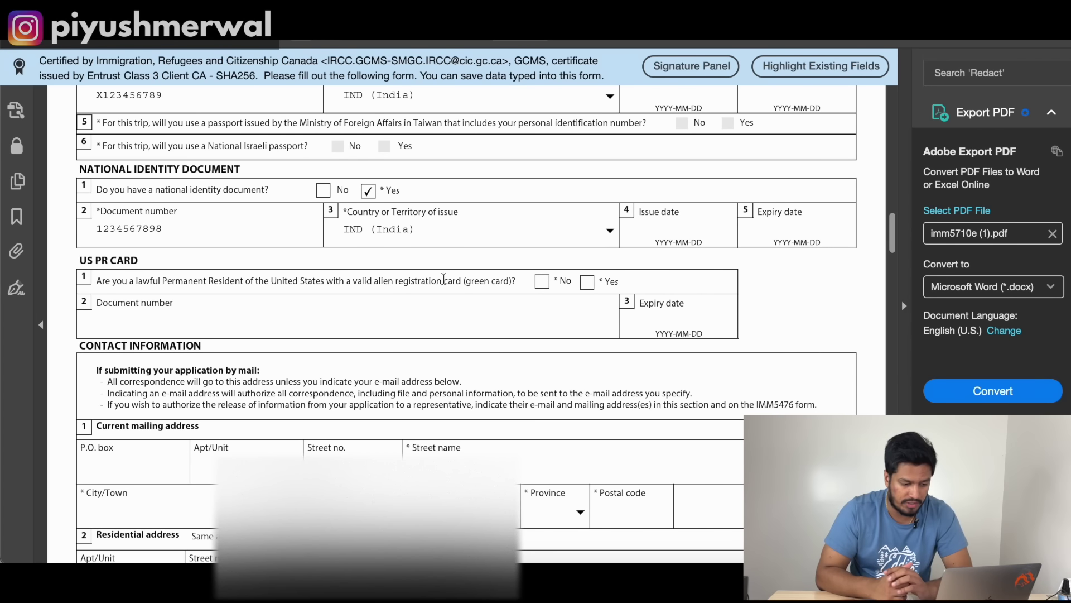
{"action": "left_click_drag", "start_coordinate": [466, 280], "coordinate": [509, 281]}
{"action": "left_click", "coordinate": [542, 281]}
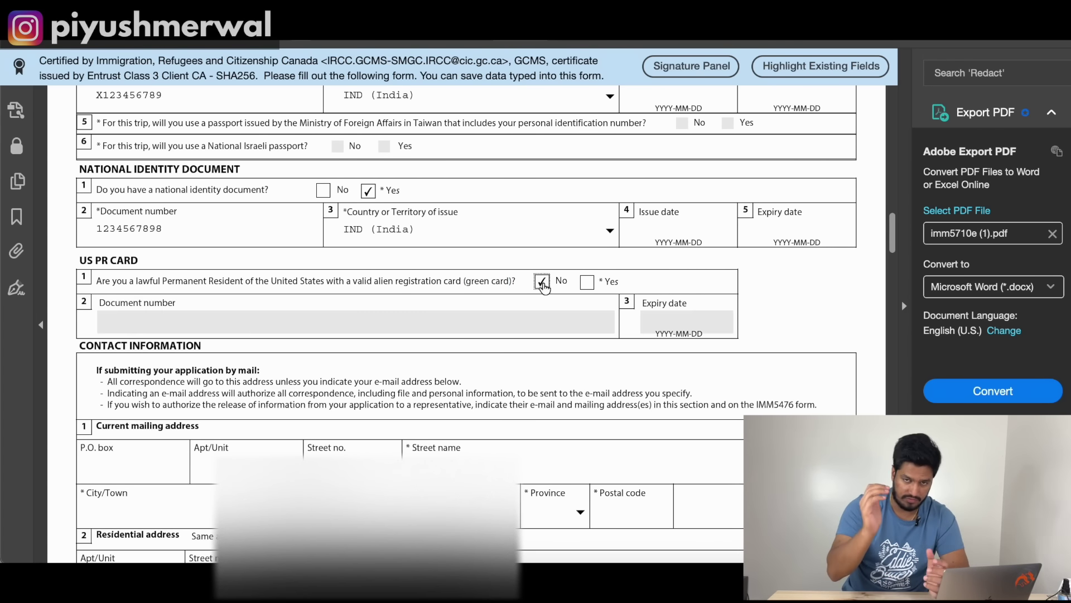
{"action": "scroll", "coordinate": [467, 337], "scroll_direction": "down", "scroll_amount": 4}
{"action": "scroll", "coordinate": [467, 337], "scroll_direction": "down", "scroll_amount": 6}
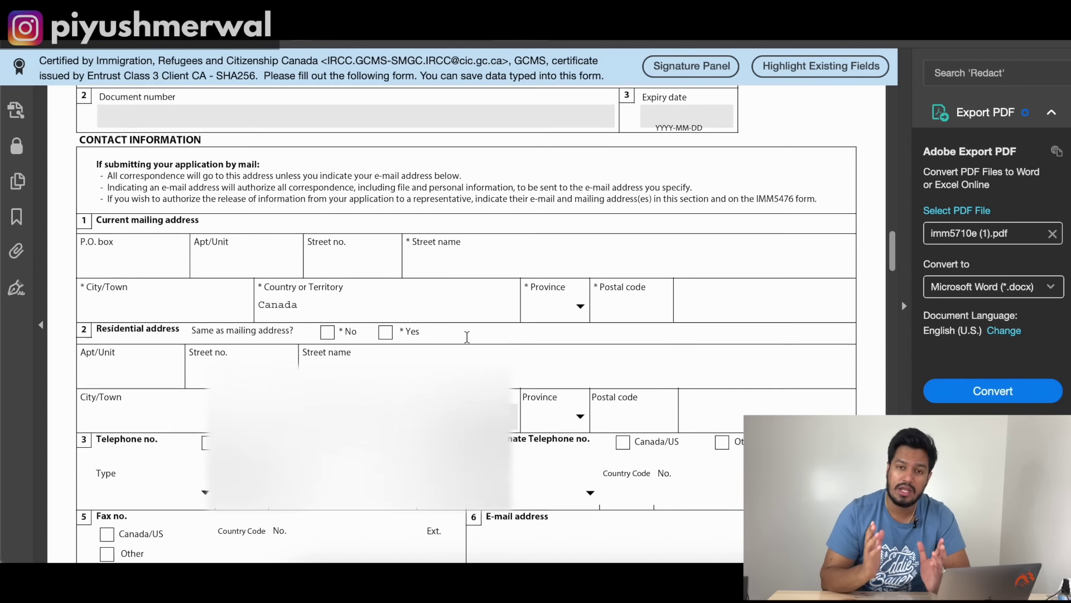
Step: Mark the residential address as same as mailing, and enter mailing unit 12345 on KING ST
{"action": "left_click", "coordinate": [385, 261]}
{"action": "scroll", "coordinate": [346, 310], "scroll_direction": "up", "scroll_amount": 2}
{"action": "left_click", "coordinate": [148, 265]}
{"action": "left_click", "coordinate": [215, 258]}
{"action": "type", "text": "12345"}
{"action": "left_click", "coordinate": [329, 258]}
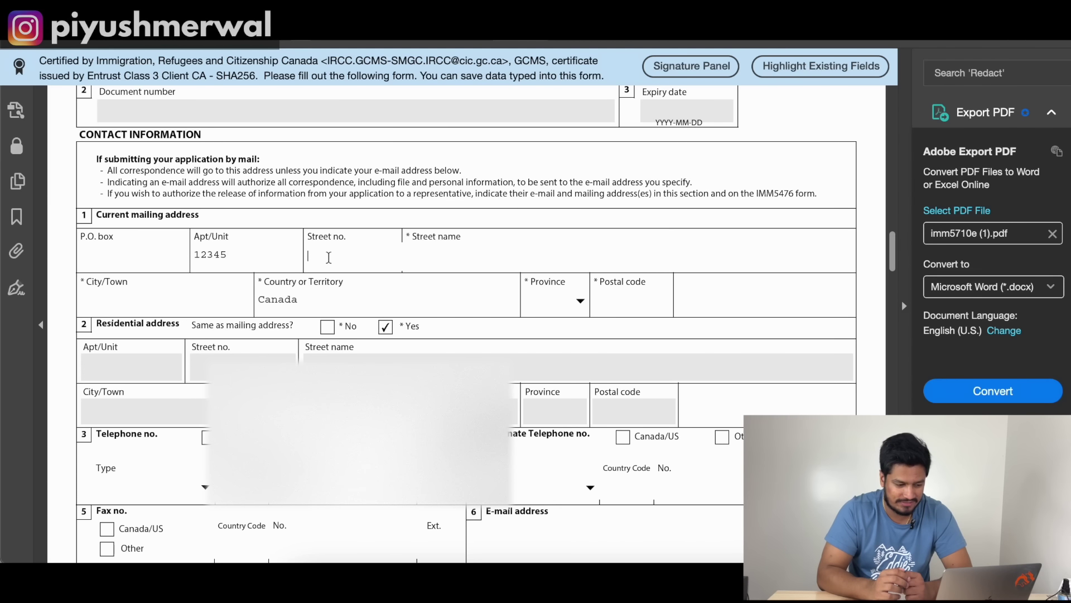
{"action": "left_click", "coordinate": [442, 255]}
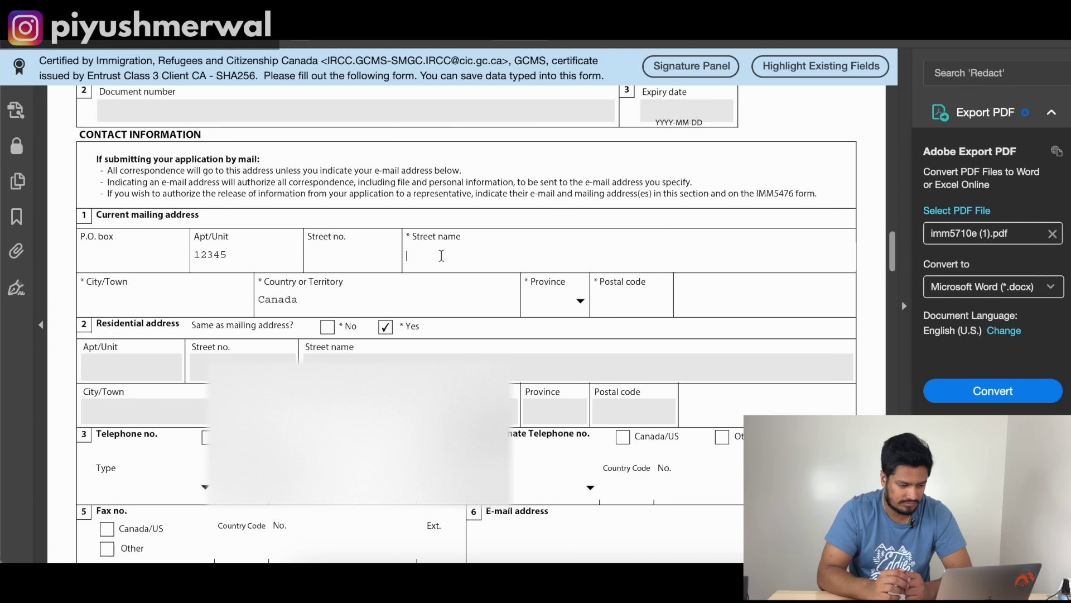
{"action": "type", "text": "KING ST"}
Step: Set the mailing city to VANCOUVER and the province to BC, then scroll to page 3
{"action": "scroll", "coordinate": [364, 289], "scroll_direction": "down", "scroll_amount": 1}
{"action": "left_click", "coordinate": [212, 268]}
{"action": "type", "text": "VANCOUVER"}
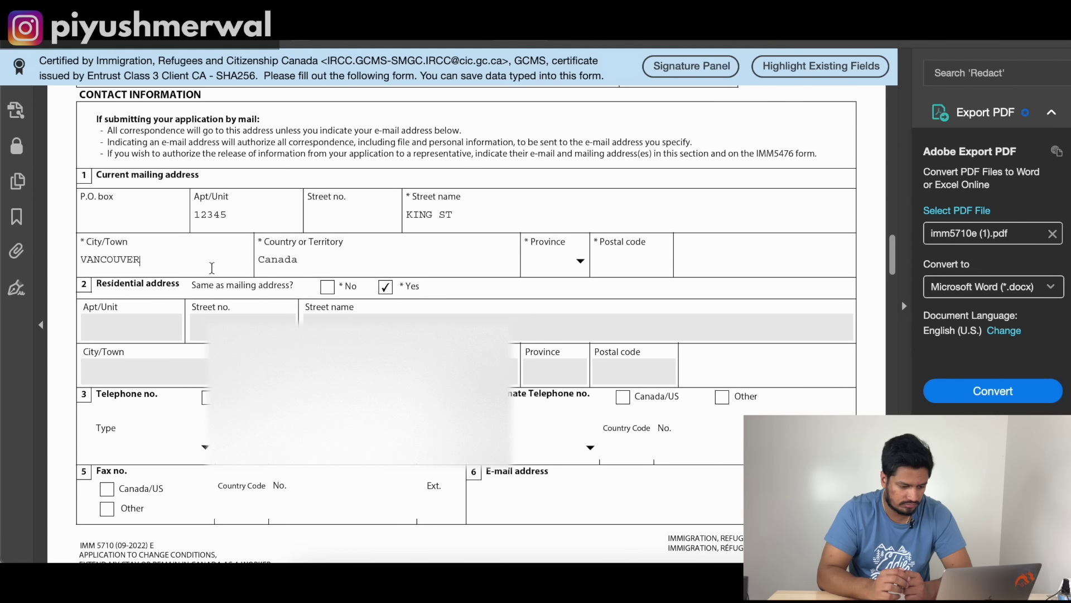
{"action": "left_click", "coordinate": [583, 263]}
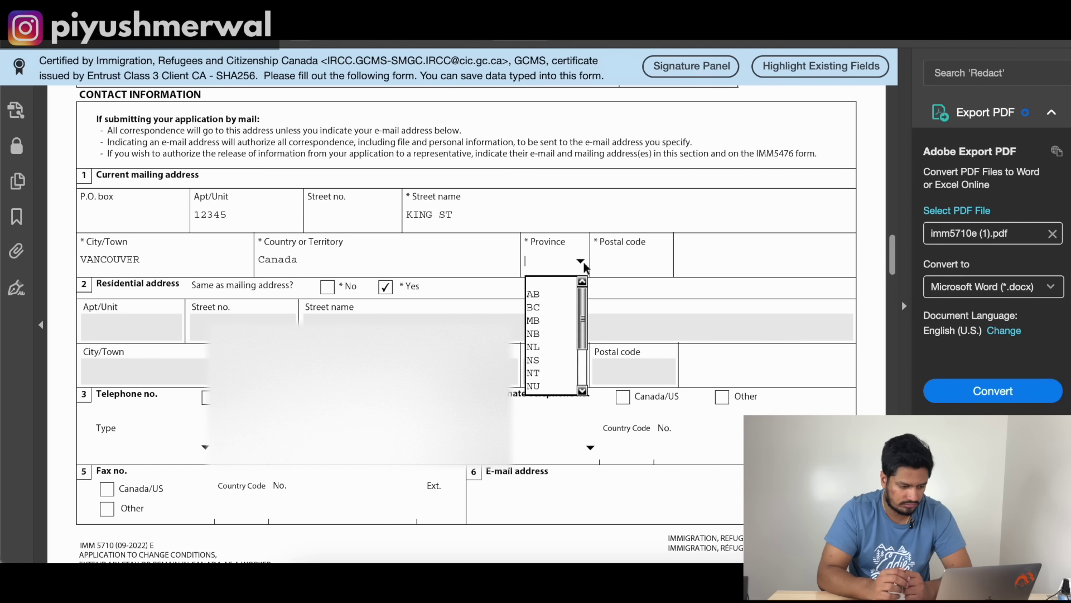
{"action": "left_click", "coordinate": [556, 304]}
{"action": "scroll", "coordinate": [372, 309], "scroll_direction": "down", "scroll_amount": 3}
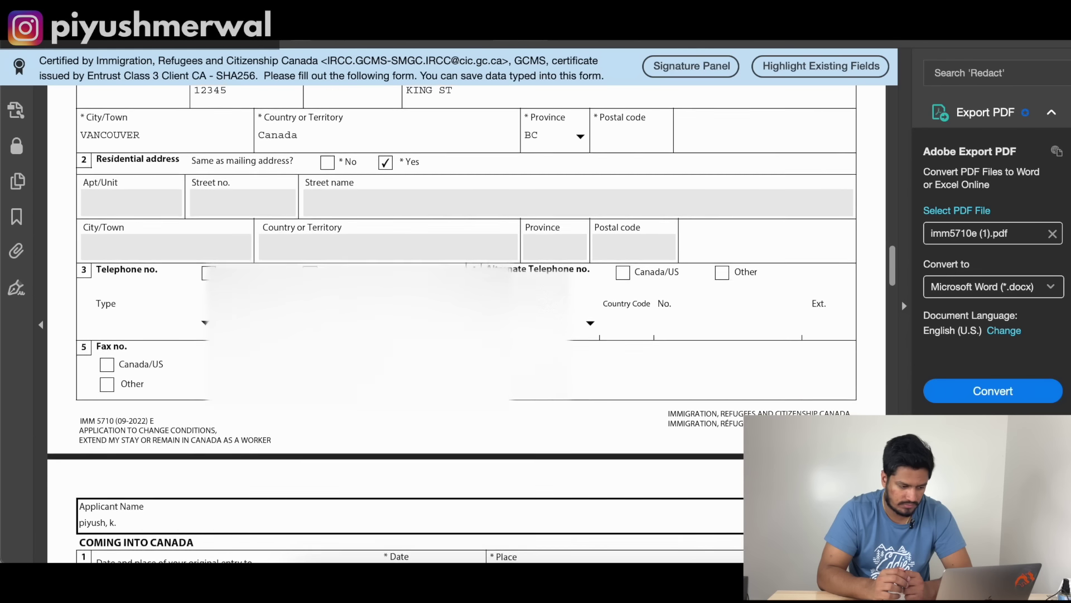
{"action": "left_click", "coordinate": [230, 271]}
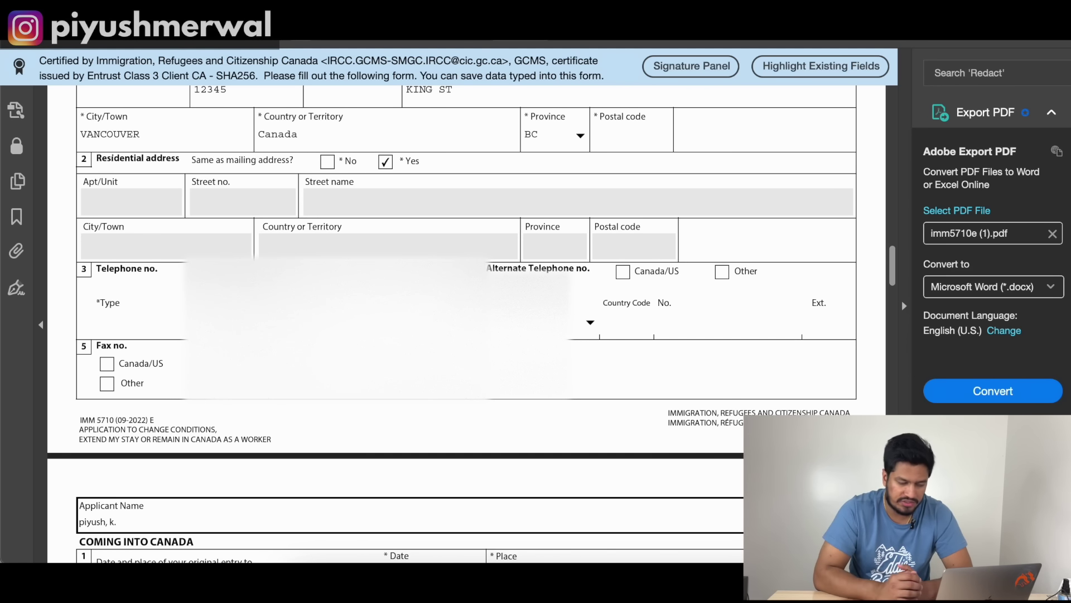
{"action": "scroll", "coordinate": [452, 323], "scroll_direction": "down", "scroll_amount": 1}
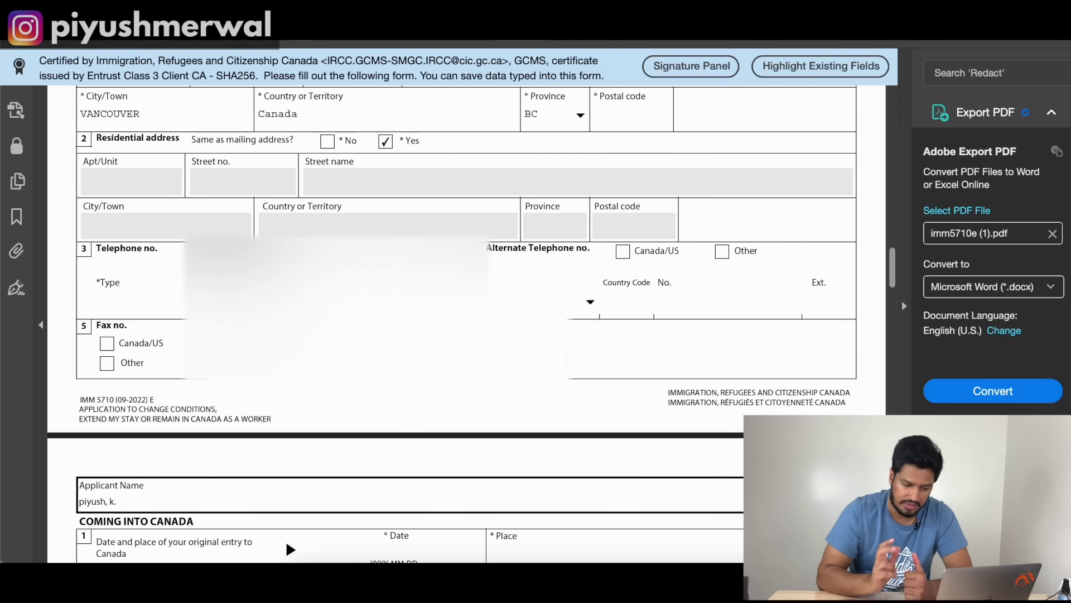
{"action": "scroll", "coordinate": [544, 409], "scroll_direction": "down", "scroll_amount": 8}
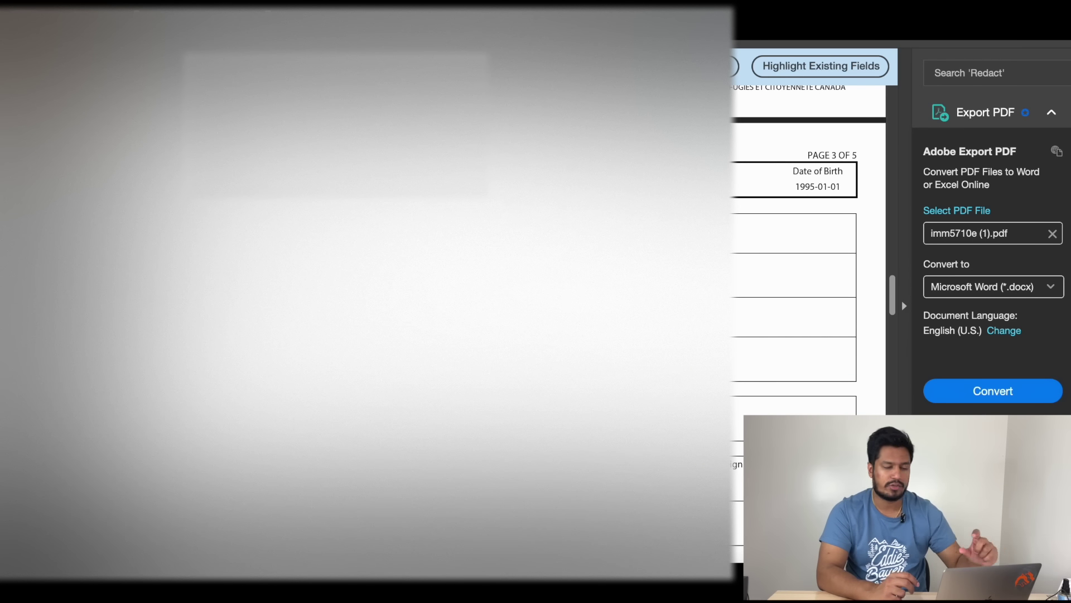
Step: Enter the original entry date 2021-01-01 and place VANCOUVER AIRPORT
{"action": "scroll", "coordinate": [544, 335], "scroll_direction": "down", "scroll_amount": 5}
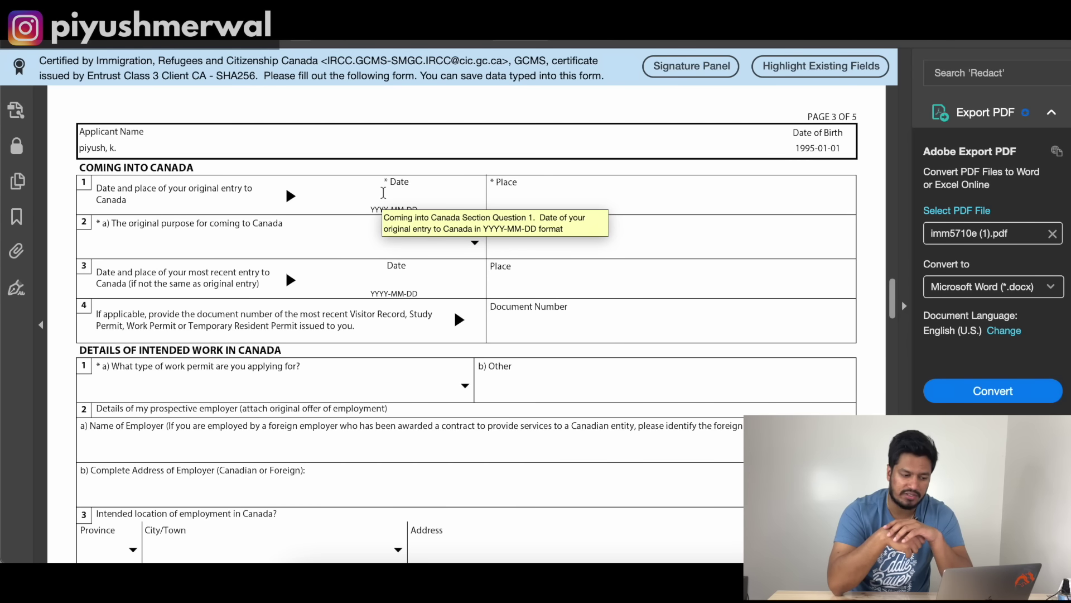
{"action": "left_click", "coordinate": [383, 193]}
{"action": "type", "text": "2021-01-01"}
{"action": "key", "text": "Tab"}
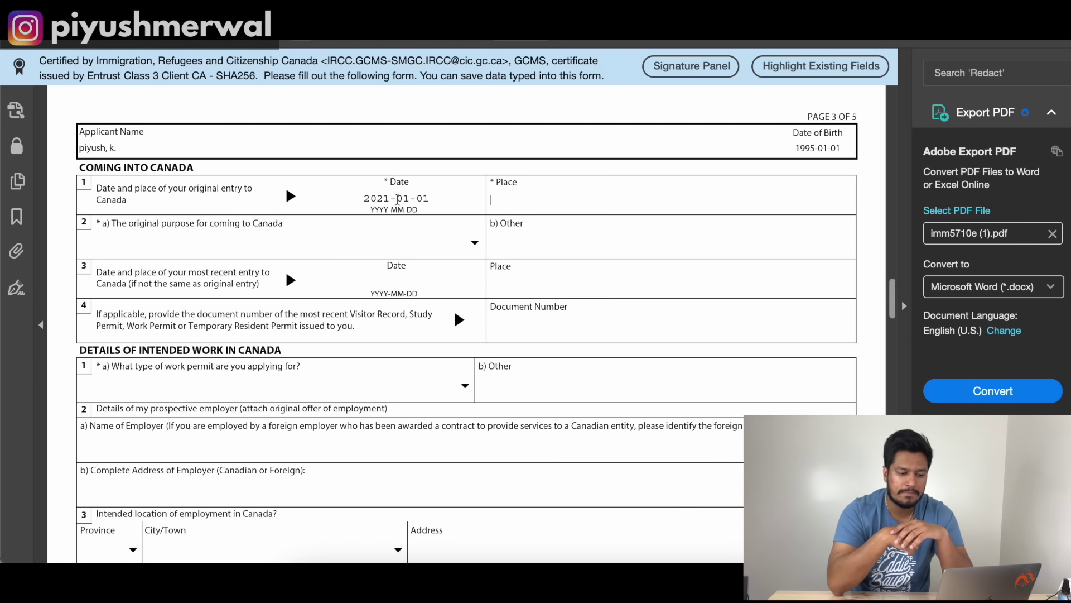
{"action": "type", "text": "VANCOUVER AIRPORT"}
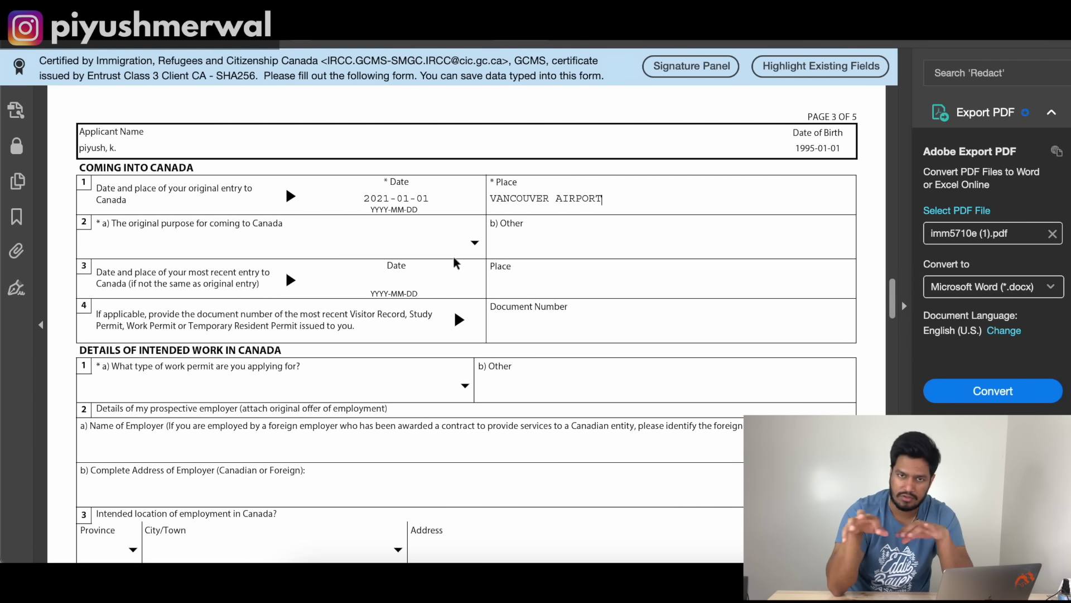
Step: Choose Study as the original purpose of entry to Canada
{"action": "scroll", "coordinate": [424, 256], "scroll_direction": "down", "scroll_amount": 2}
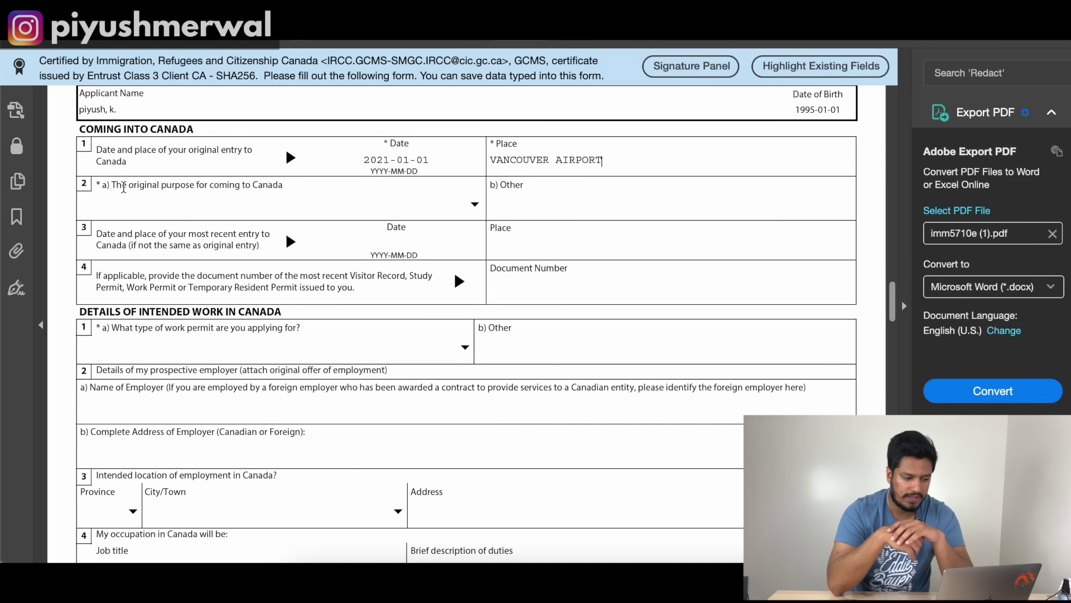
{"action": "left_click_drag", "start_coordinate": [129, 186], "coordinate": [167, 185]}
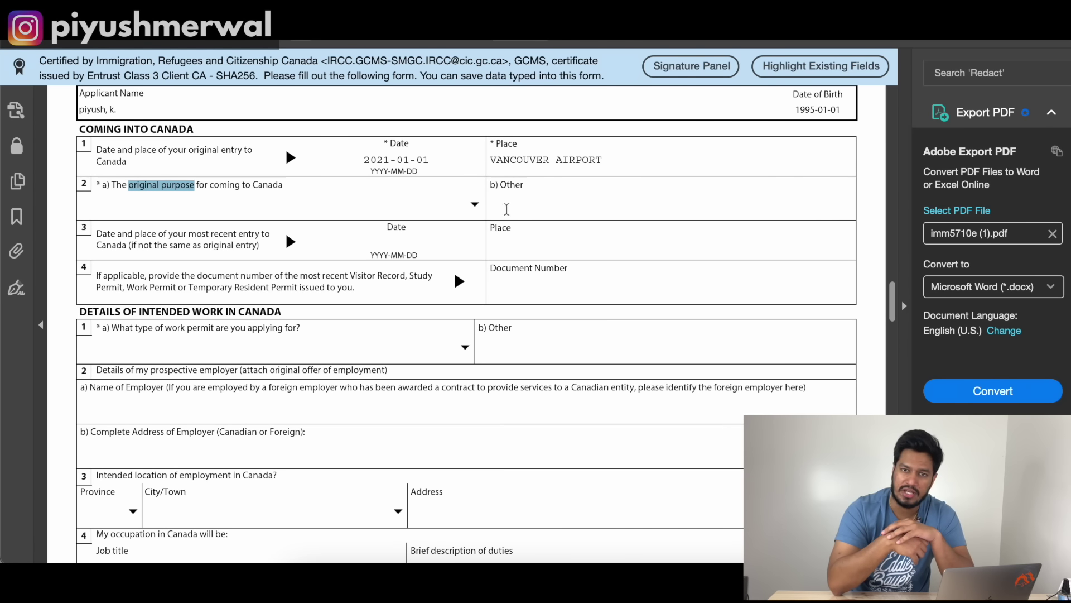
{"action": "left_click", "coordinate": [474, 205]}
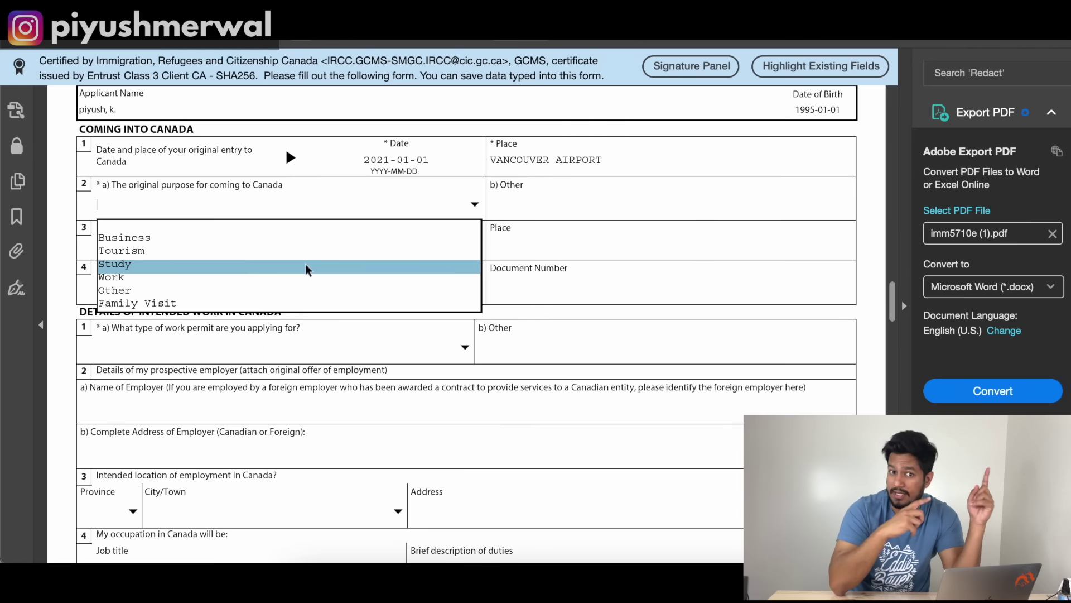
{"action": "left_click", "coordinate": [379, 260]}
Step: Move into the most recent entry Date and Place fields
{"action": "scroll", "coordinate": [379, 258], "scroll_direction": "down", "scroll_amount": 1}
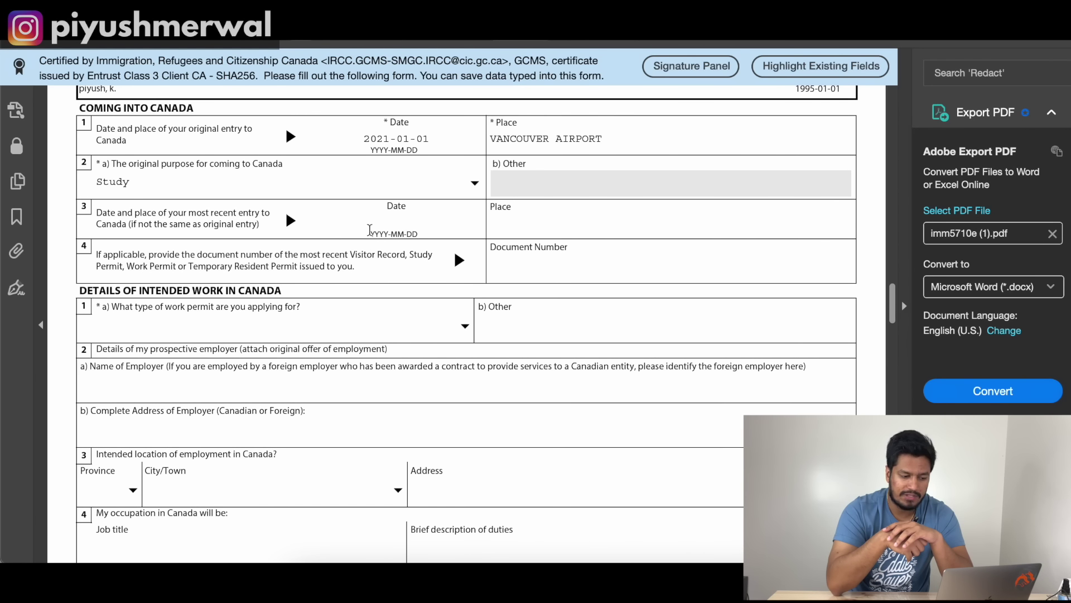
{"action": "left_click", "coordinate": [377, 222]}
{"action": "key", "text": "Tab"}
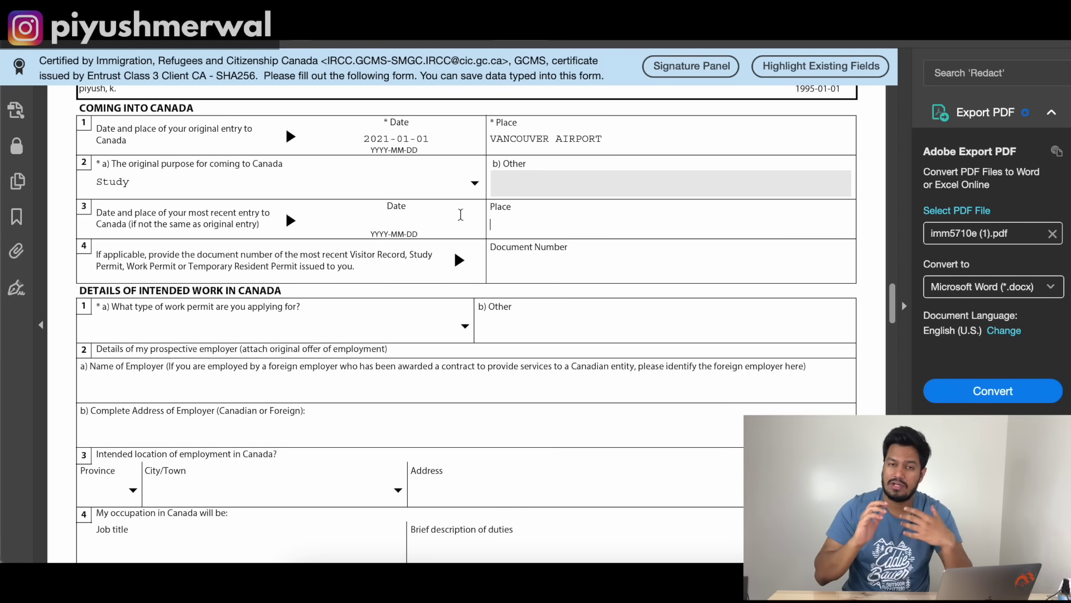
{"action": "left_click_drag", "start_coordinate": [128, 225], "coordinate": [259, 225]}
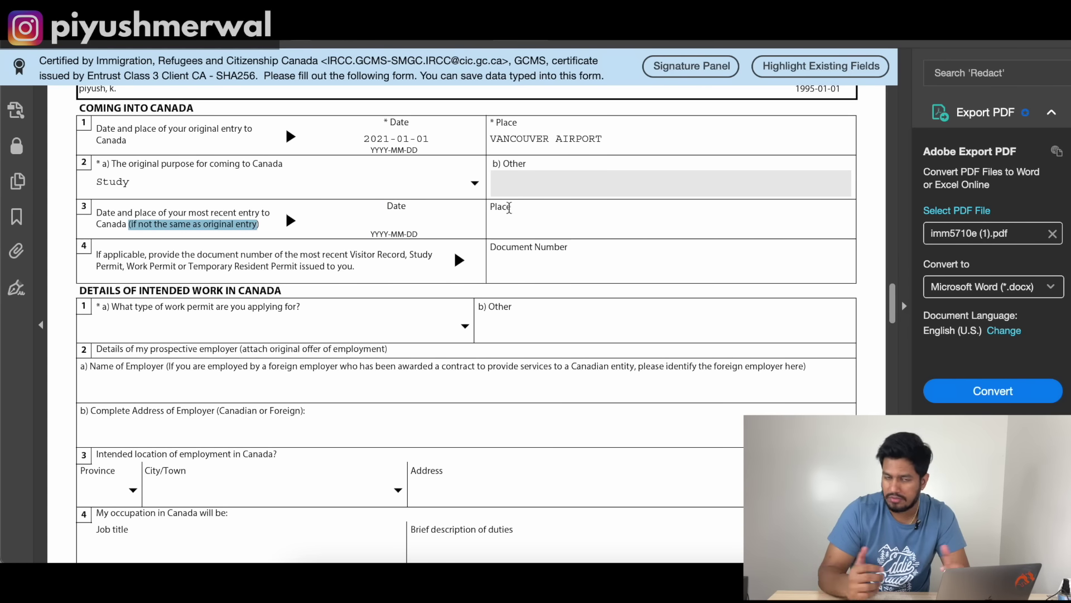
{"action": "left_click", "coordinate": [514, 224]}
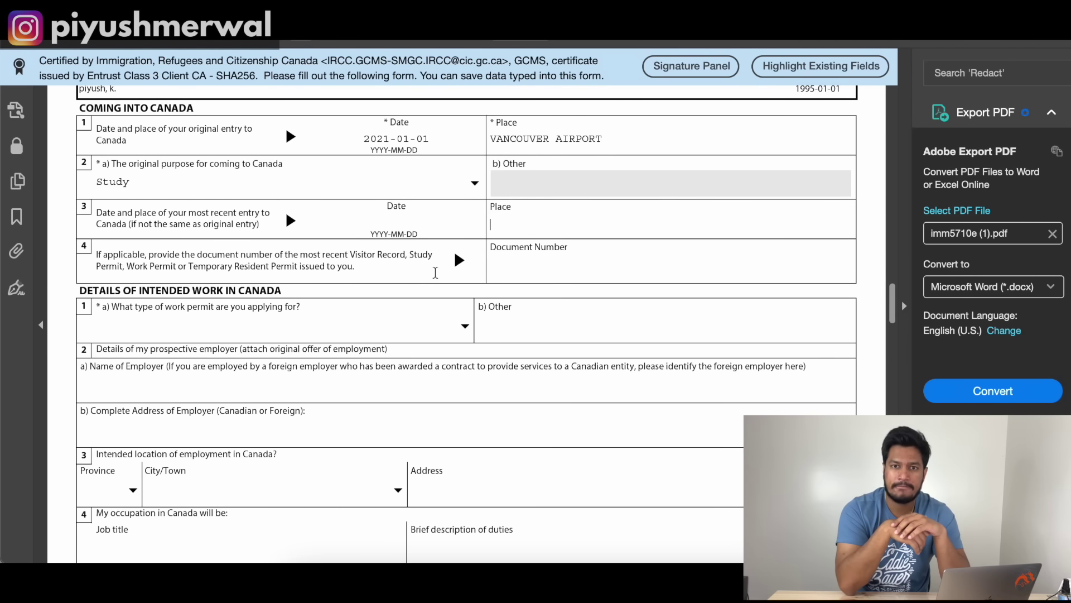
{"action": "scroll", "coordinate": [366, 233], "scroll_direction": "down", "scroll_amount": 1}
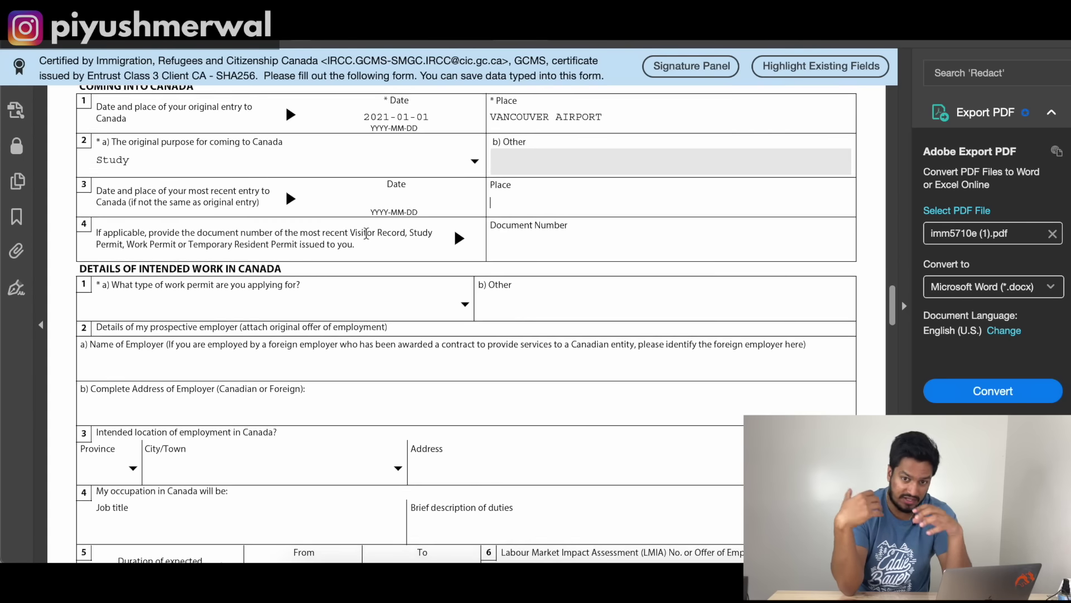
{"action": "scroll", "coordinate": [366, 233], "scroll_direction": "down", "scroll_amount": 1}
{"action": "triple_click", "coordinate": [158, 219]}
{"action": "left_click", "coordinate": [190, 222]}
{"action": "left_click_drag", "start_coordinate": [300, 209], "coordinate": [347, 208]}
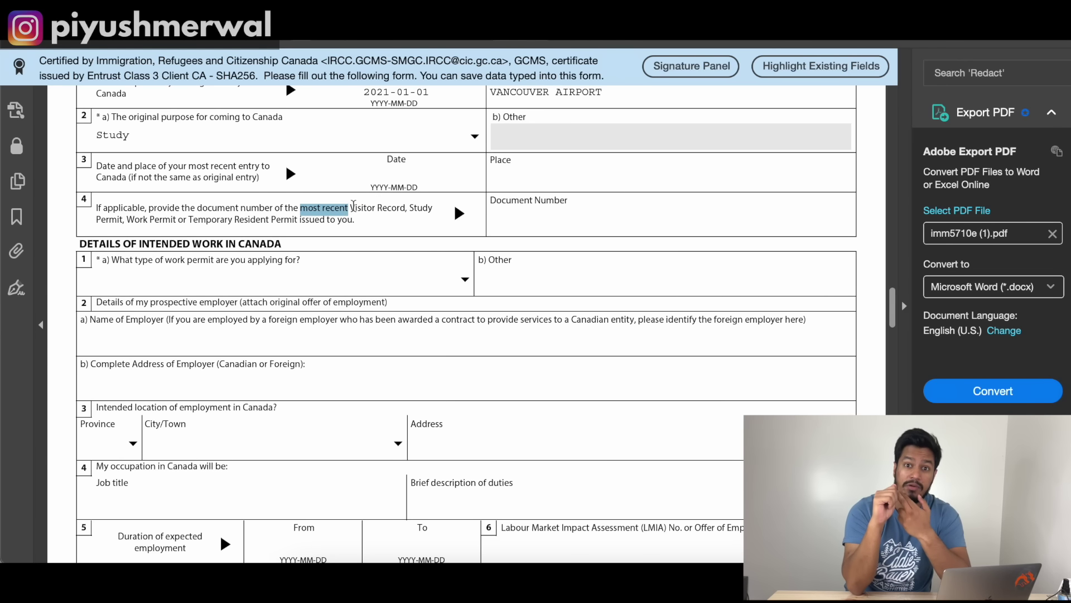
{"action": "left_click", "coordinate": [553, 224]}
{"action": "type", "text": "EXTEND"}
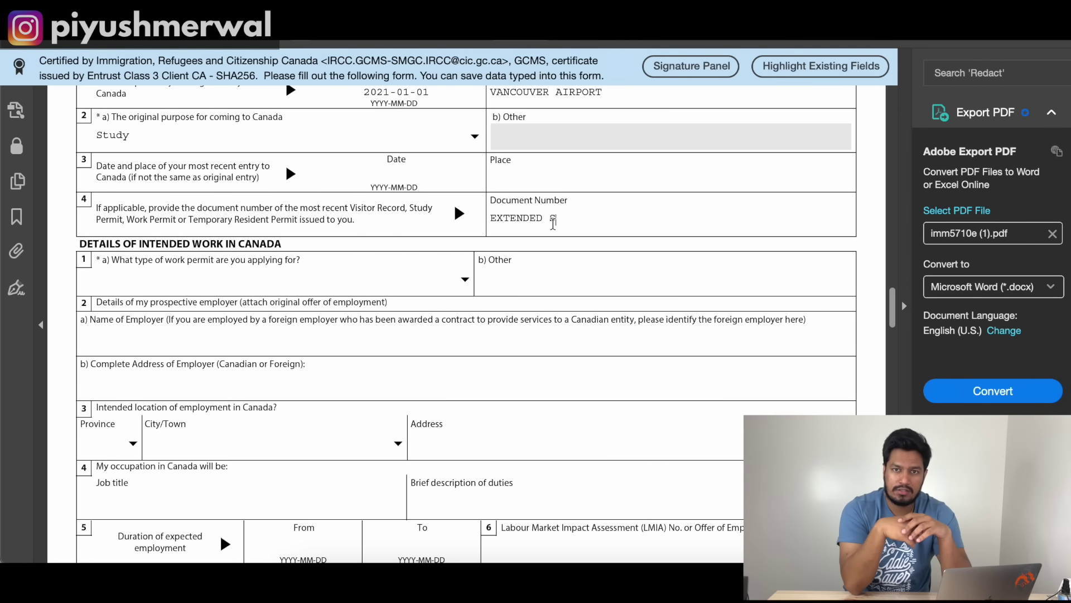
{"action": "type", "text": "ED S"}
{"action": "key", "text": "BackSpace"}
{"action": "key", "text": "BackSpace"}
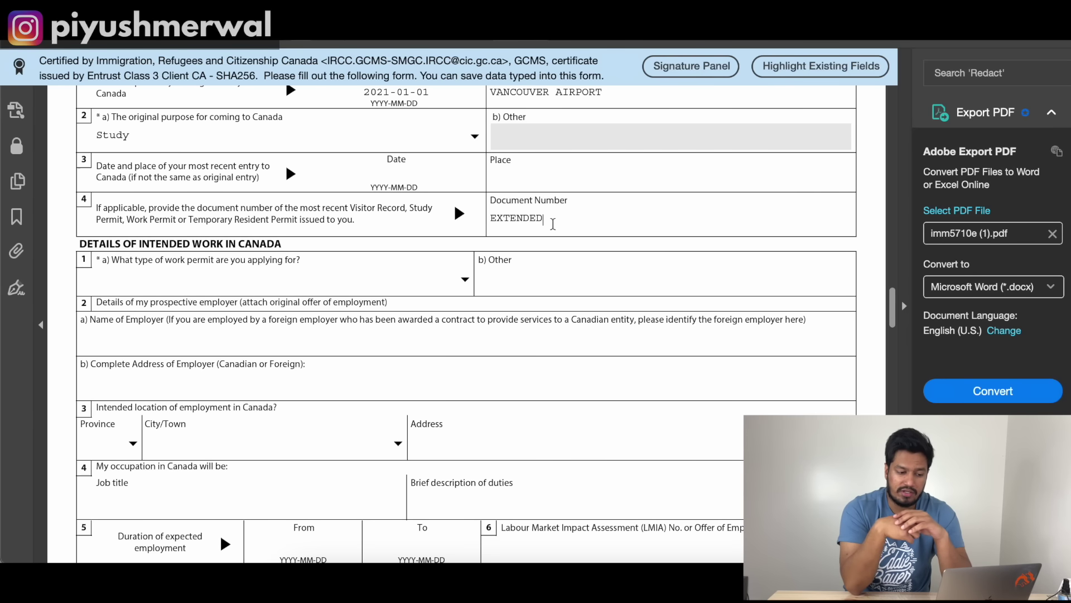
{"action": "type", "text": "_S"}
{"action": "key", "text": "BackSpace"}
{"action": "key", "text": "BackSpace"}
{"action": "key", "text": "BackSpace"}
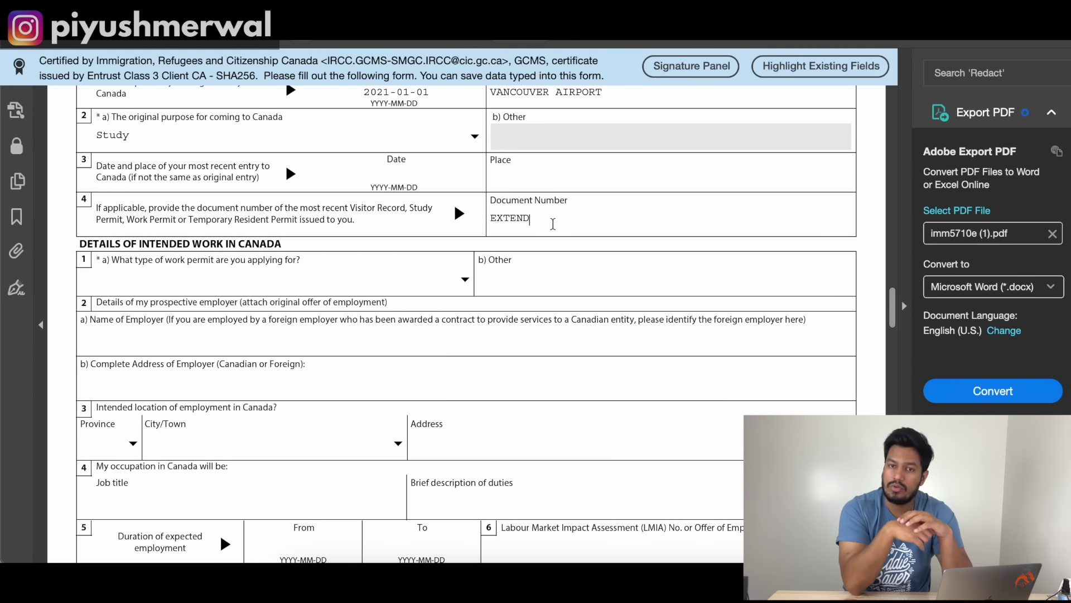
{"action": "type", "text": "SP"}
{"action": "key", "text": "BackSpace"}
{"action": "key", "text": "BackSpace"}
{"action": "key", "text": "BackSpace"}
{"action": "key", "text": "BackSpace"}
{"action": "key", "text": "BackSpace"}
{"action": "key", "text": "BackSpace"}
{"action": "key", "text": "BackSpace"}
{"action": "key", "text": "BackSpace"}
{"action": "key", "text": "BackSpace"}
{"action": "key", "text": "BackSpace"}
{"action": "type", "text": "CO-OP DOC"}
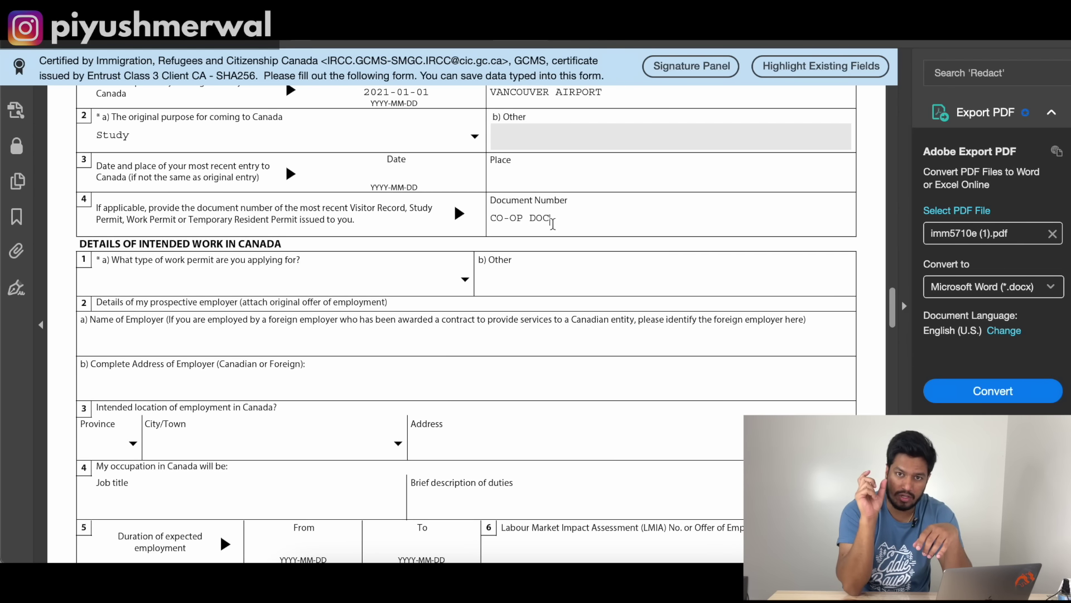
{"action": "key", "text": "super+a"}
{"action": "key", "text": "BackSpace"}
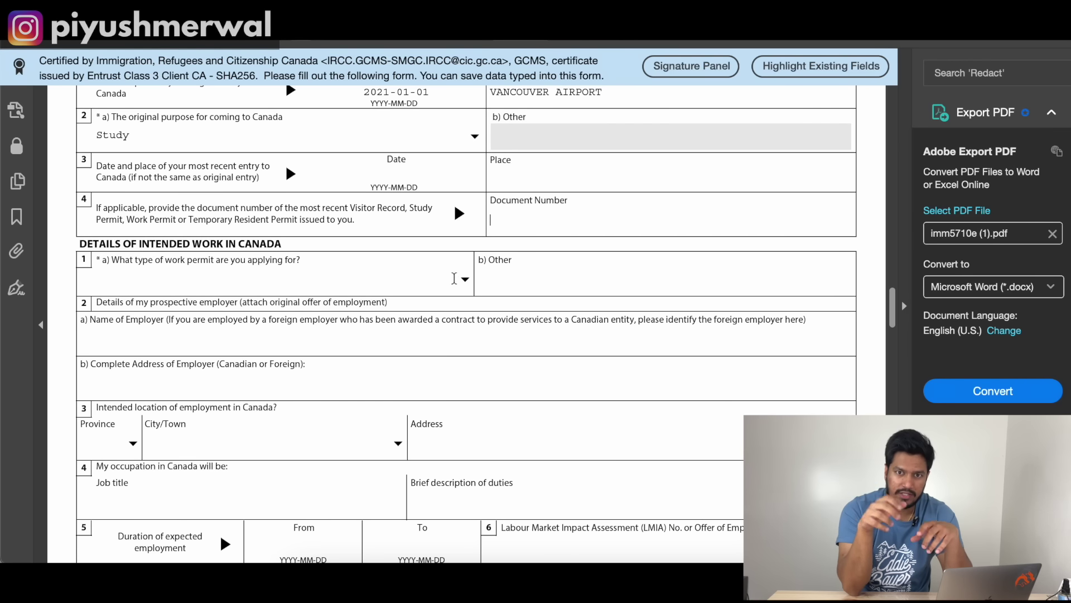
Step: Set the work permit type to Post Graduation Work Permit
{"action": "left_click", "coordinate": [466, 280]}
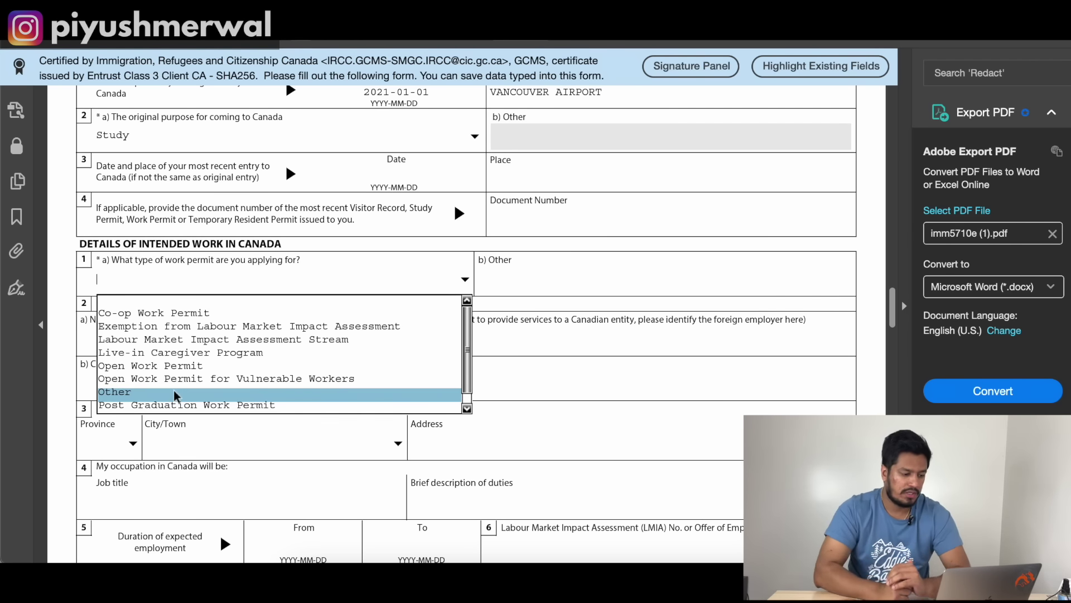
{"action": "scroll", "coordinate": [213, 385], "scroll_direction": "down", "scroll_amount": 1}
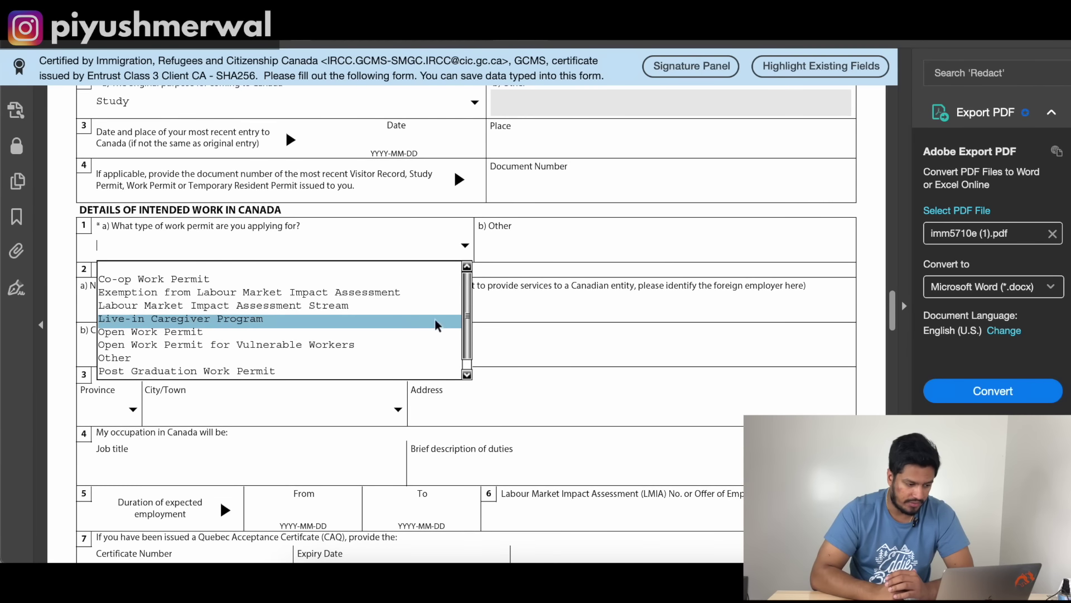
{"action": "left_click", "coordinate": [316, 374]}
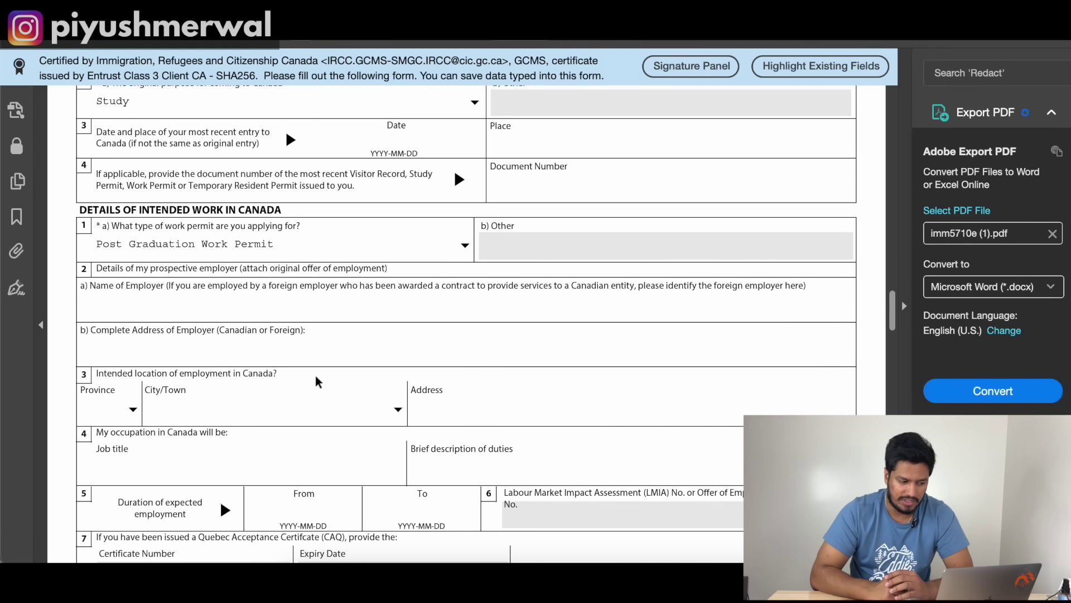
{"action": "left_click", "coordinate": [464, 245]}
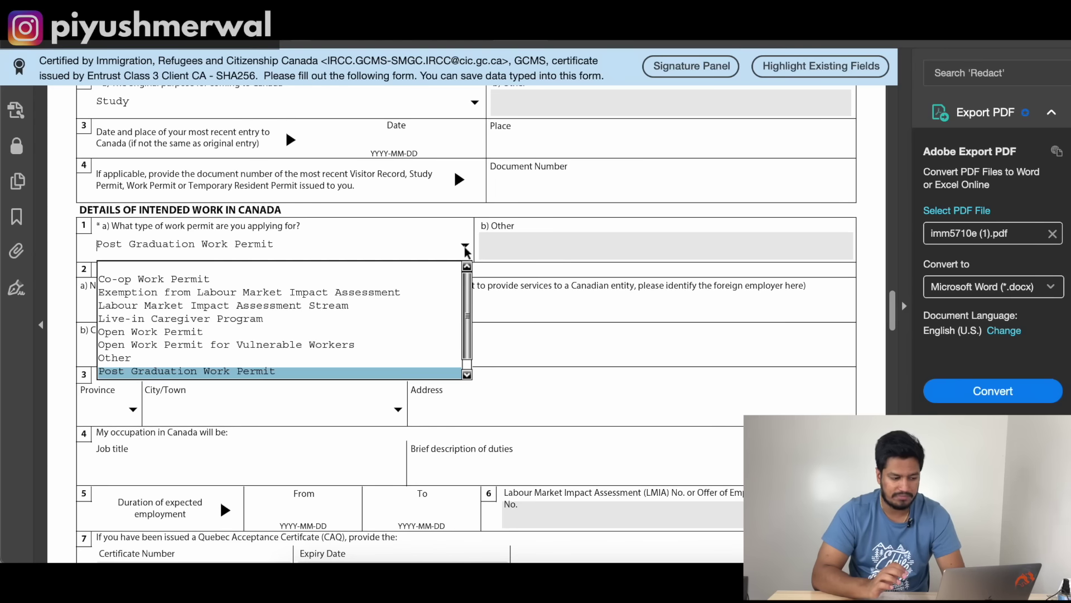
{"action": "left_click", "coordinate": [255, 373]}
Step: Highlight the wording of the Name of Employer and employer address questions
{"action": "scroll", "coordinate": [374, 317], "scroll_direction": "down", "scroll_amount": 1}
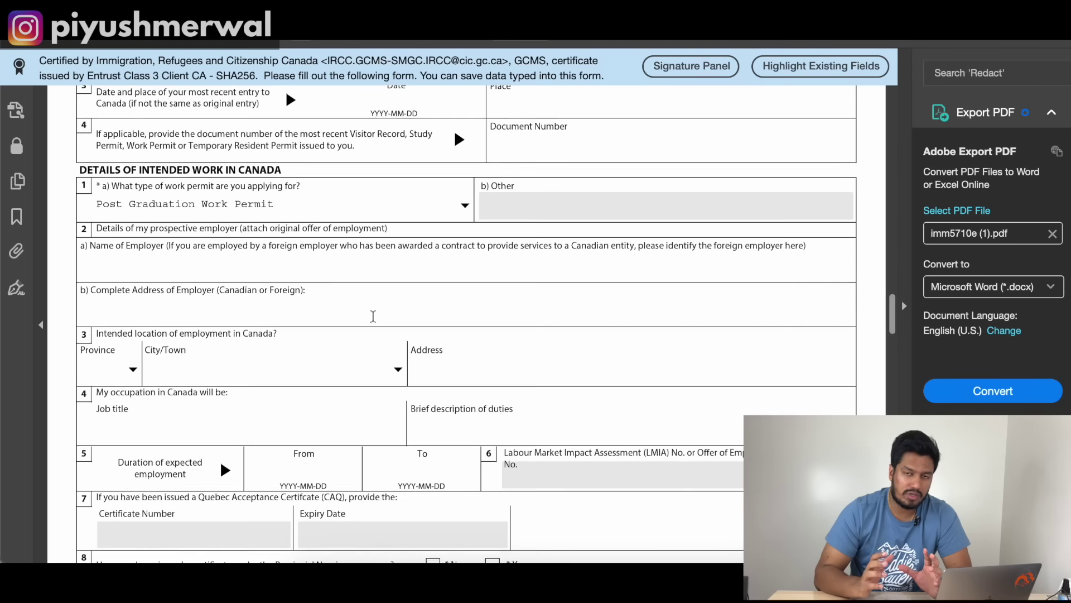
{"action": "scroll", "coordinate": [162, 268], "scroll_direction": "down", "scroll_amount": 1}
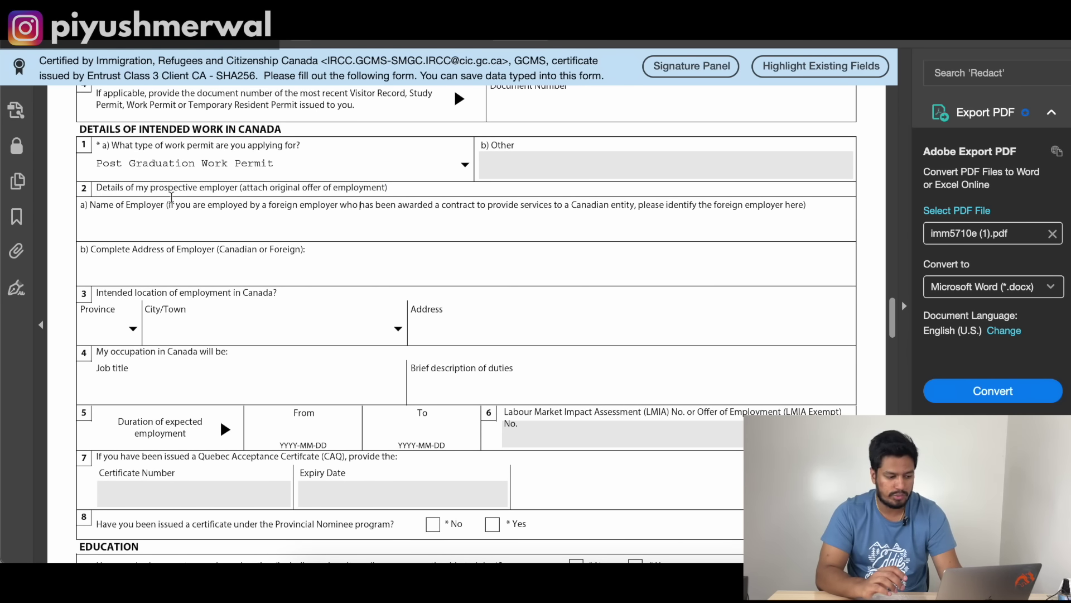
{"action": "double_click", "coordinate": [220, 205]}
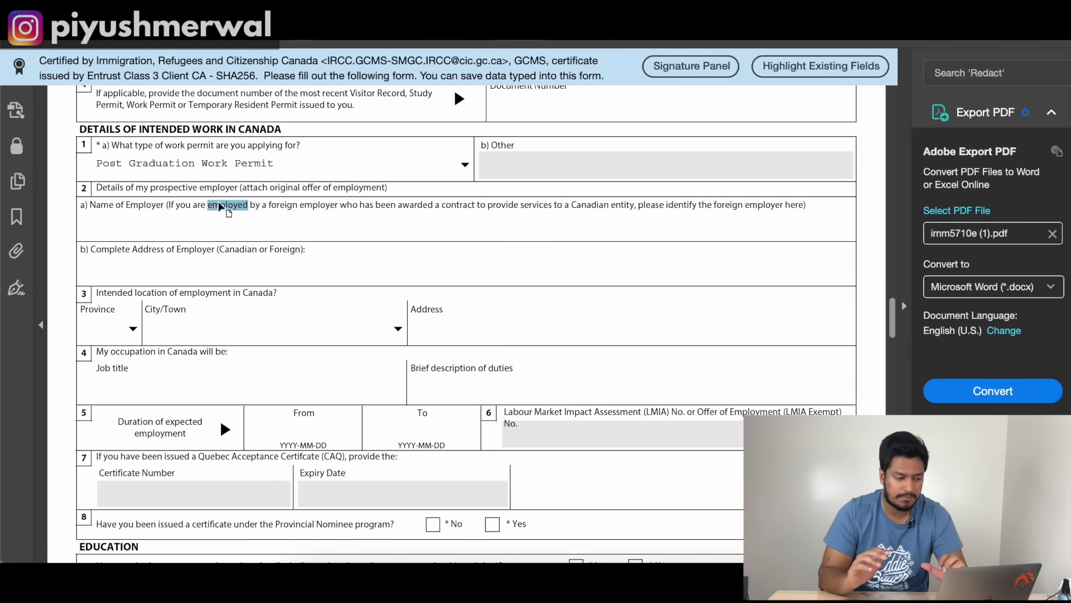
{"action": "left_click", "coordinate": [220, 205]}
{"action": "left_click", "coordinate": [252, 206]}
{"action": "double_click", "coordinate": [209, 249]}
{"action": "left_click", "coordinate": [209, 249]}
{"action": "left_click", "coordinate": [235, 250]}
Step: Highlight the intended location of employment and occupation questions, then clear the highlight
{"action": "scroll", "coordinate": [220, 286], "scroll_direction": "down", "scroll_amount": 1}
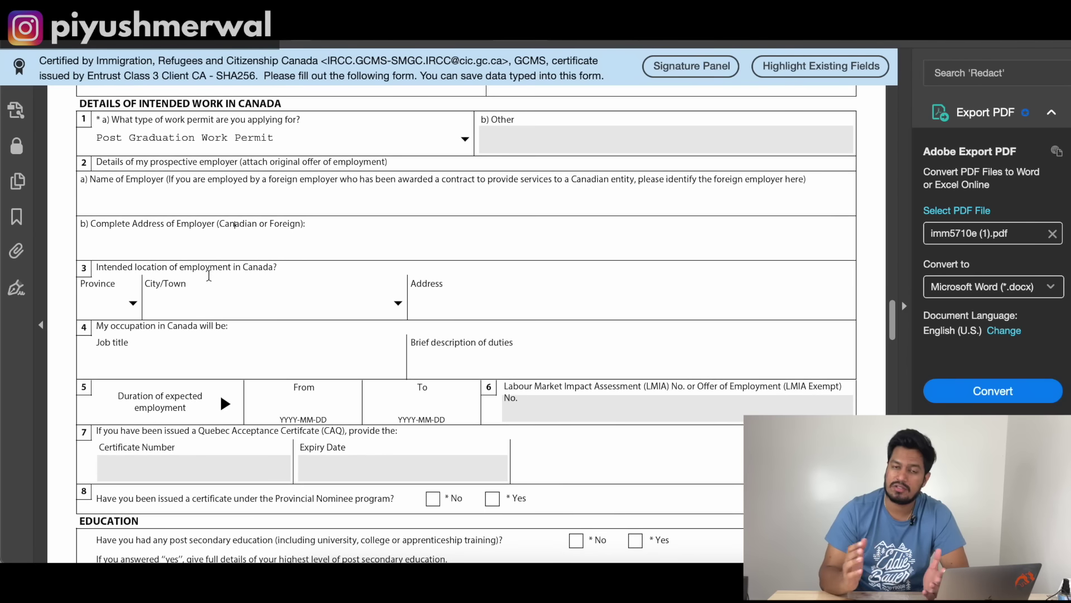
{"action": "double_click", "coordinate": [209, 270]}
{"action": "left_click", "coordinate": [209, 271]}
{"action": "left_click", "coordinate": [242, 275]}
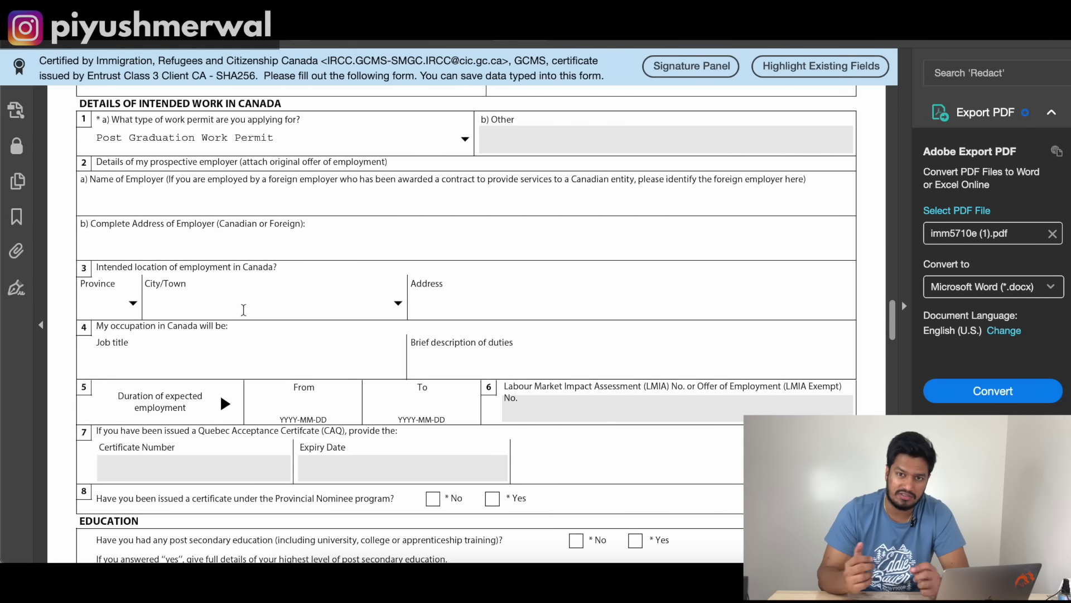
{"action": "scroll", "coordinate": [243, 310], "scroll_direction": "down", "scroll_amount": 2}
{"action": "double_click", "coordinate": [206, 269]}
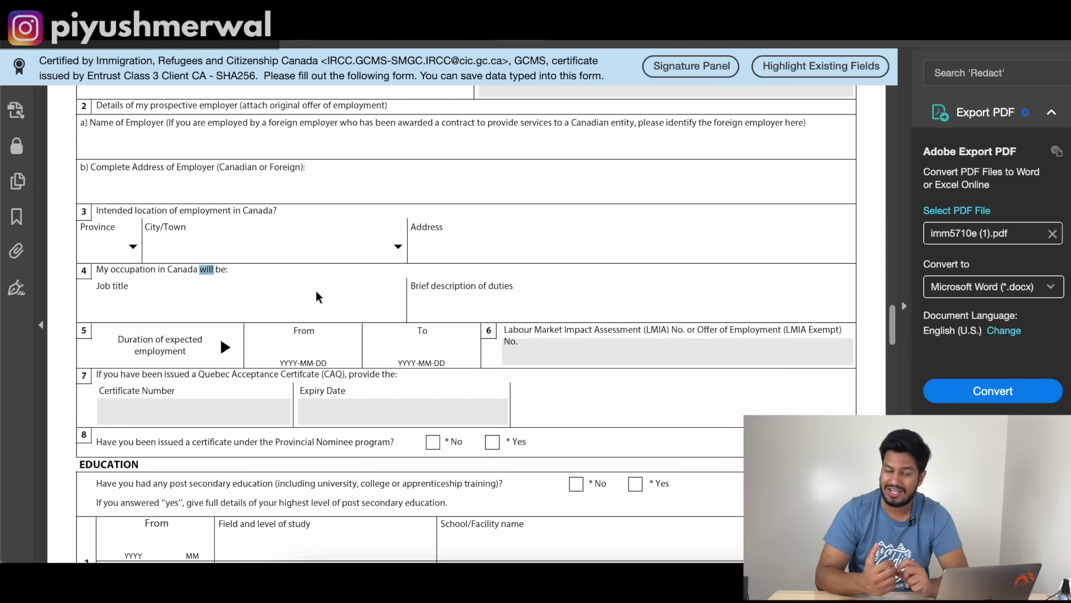
{"action": "left_click", "coordinate": [208, 270]}
Step: Answer No to the Provincial Nominee certificate question and review employer sections 2 through 5
{"action": "scroll", "coordinate": [207, 266], "scroll_direction": "down", "scroll_amount": 2}
{"action": "scroll", "coordinate": [207, 266], "scroll_direction": "down", "scroll_amount": 1}
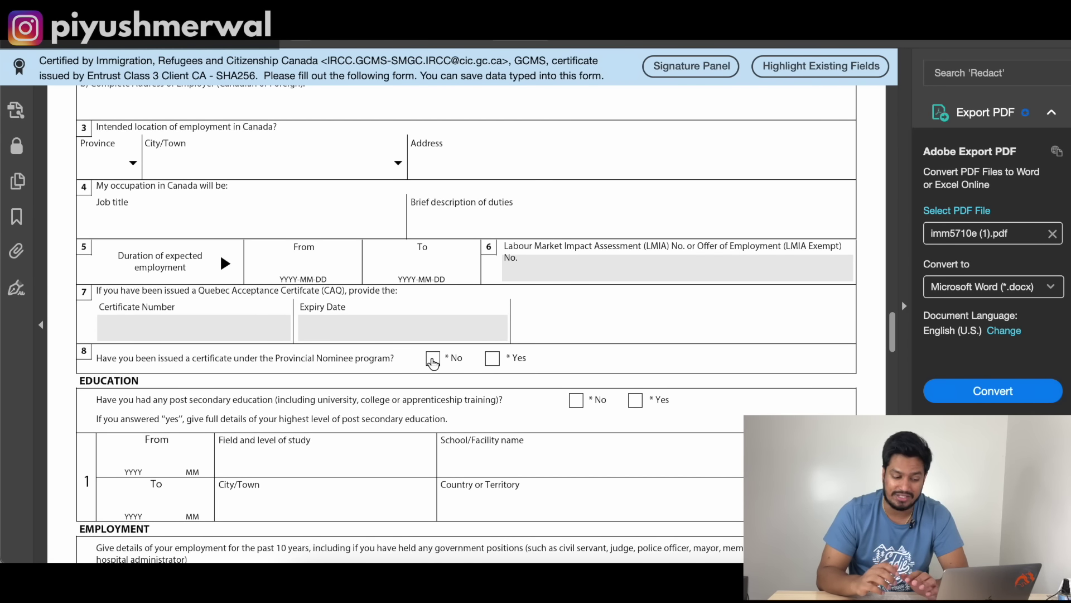
{"action": "left_click", "coordinate": [433, 359]}
{"action": "scroll", "coordinate": [279, 335], "scroll_direction": "up", "scroll_amount": 3}
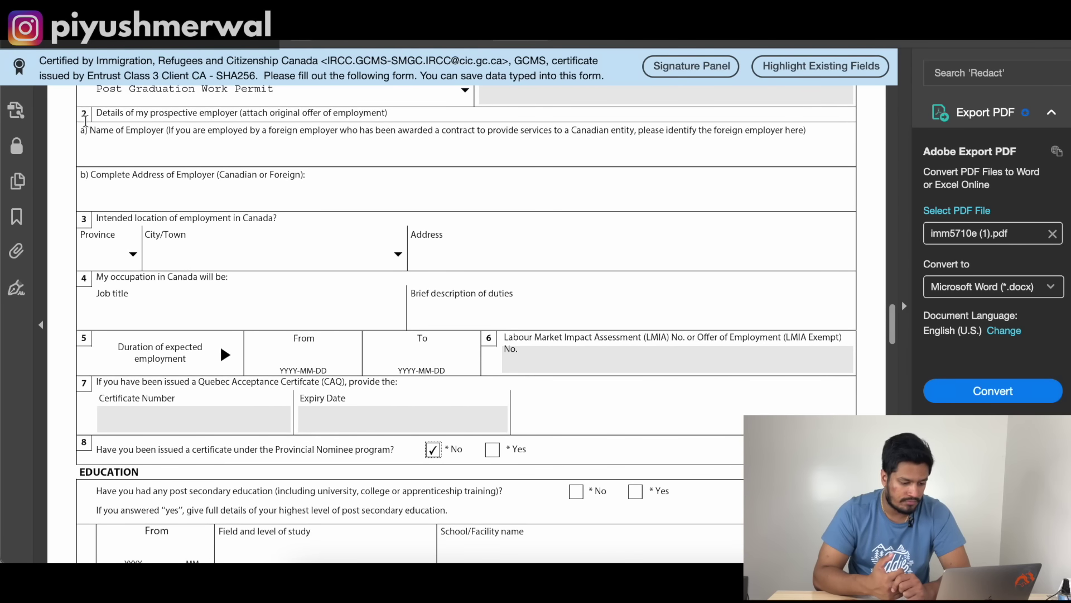
{"action": "left_click_drag", "start_coordinate": [82, 113], "coordinate": [270, 119]}
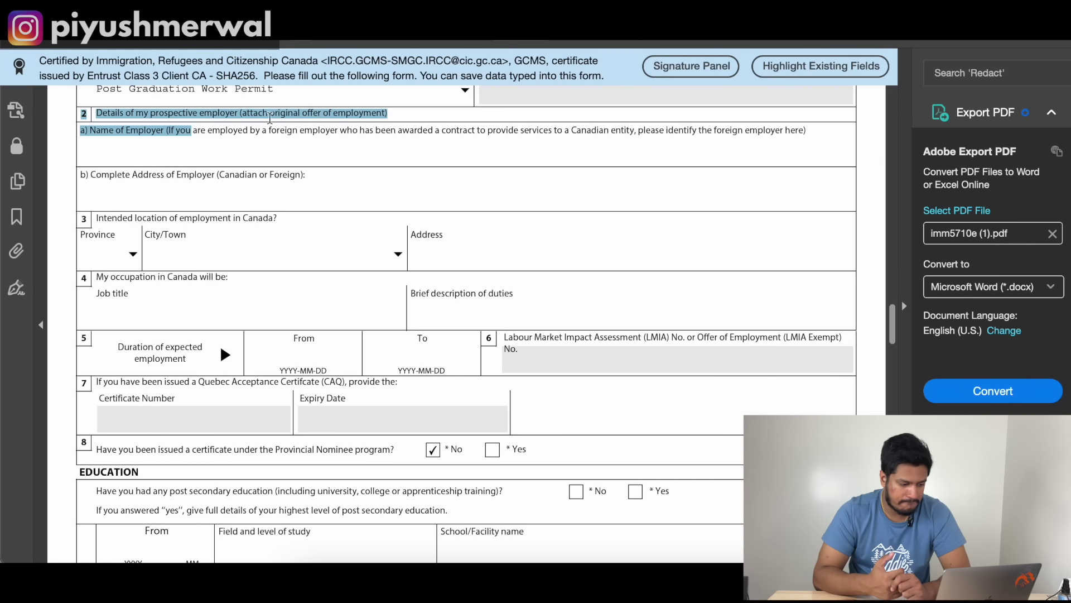
{"action": "left_click", "coordinate": [255, 115]}
{"action": "scroll", "coordinate": [339, 338], "scroll_direction": "down", "scroll_amount": 3}
{"action": "scroll", "coordinate": [339, 334], "scroll_direction": "down", "scroll_amount": 4}
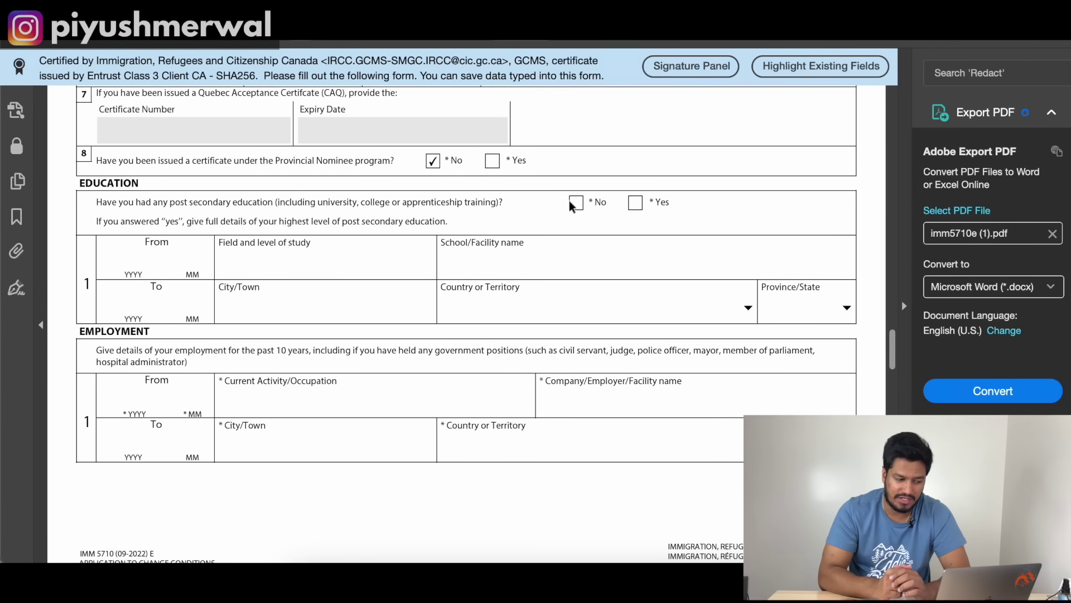
Step: Answer Yes to post-secondary education: MASTERS IN FUN at NAME OF UNIVERSITY, 2021-01 to 2023-04
{"action": "left_click", "coordinate": [634, 202]}
{"action": "left_click", "coordinate": [138, 258]}
{"action": "type", "text": "2021"}
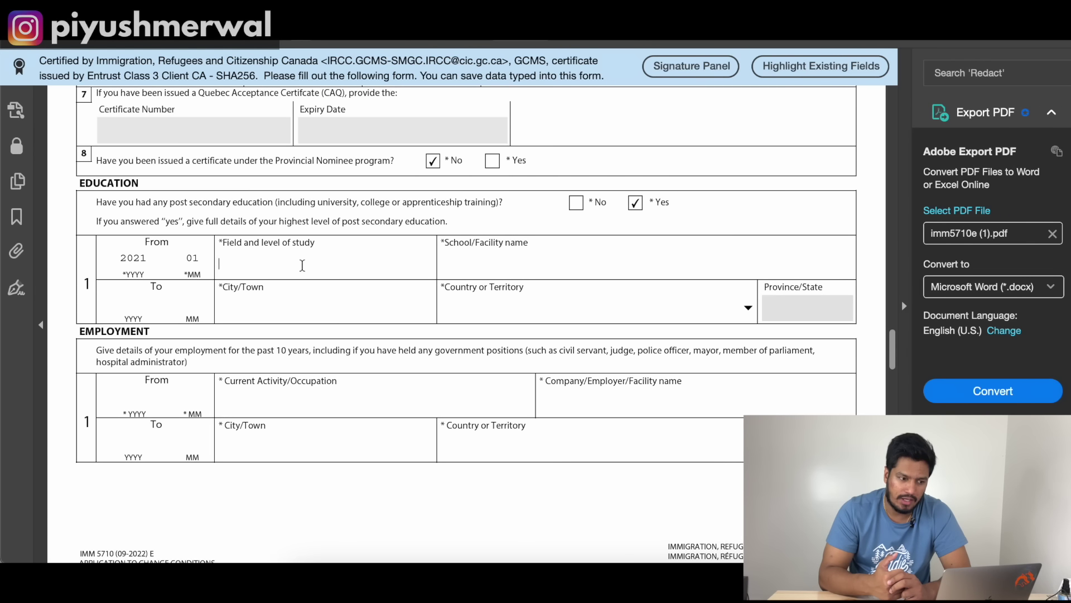
{"action": "type", "text": "01MASTER"}
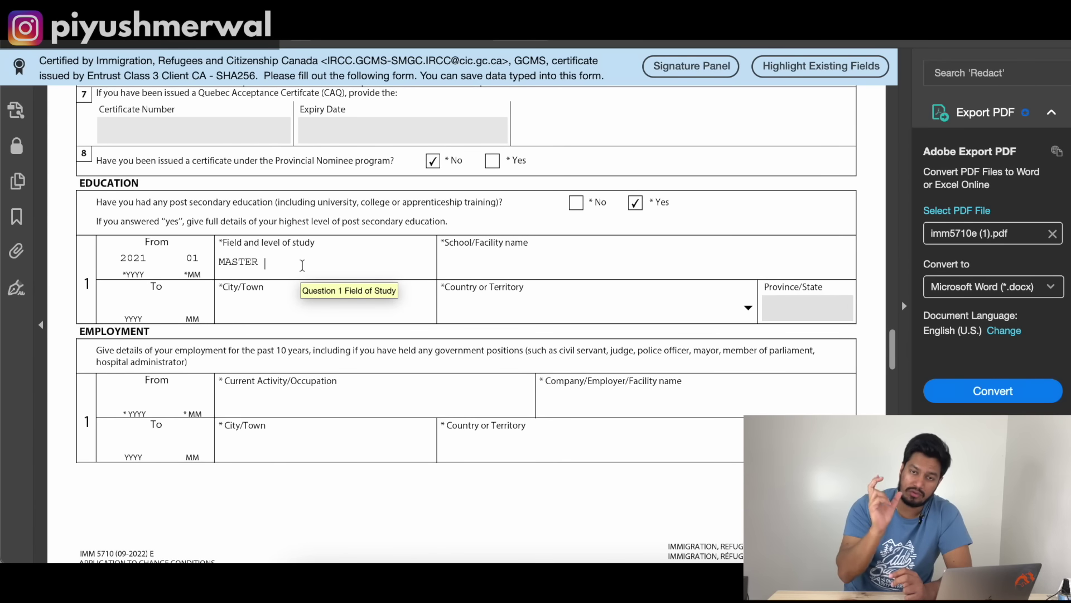
{"action": "key", "text": "BackSpace"}
{"action": "type", "text": "S IN "}
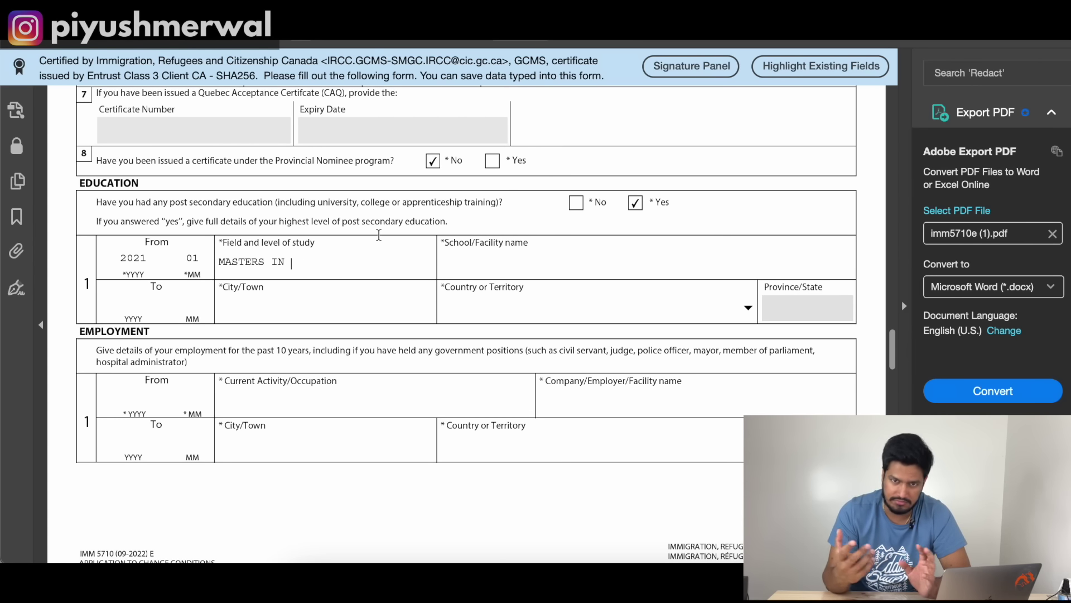
{"action": "type", "text": "FUN"}
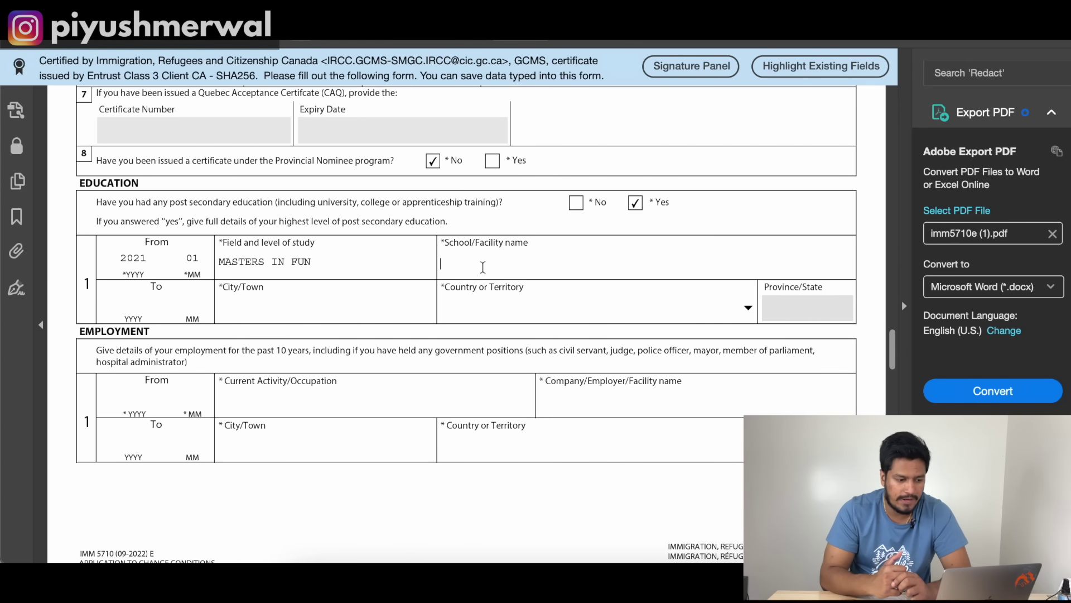
{"action": "type", "text": "NAME"}
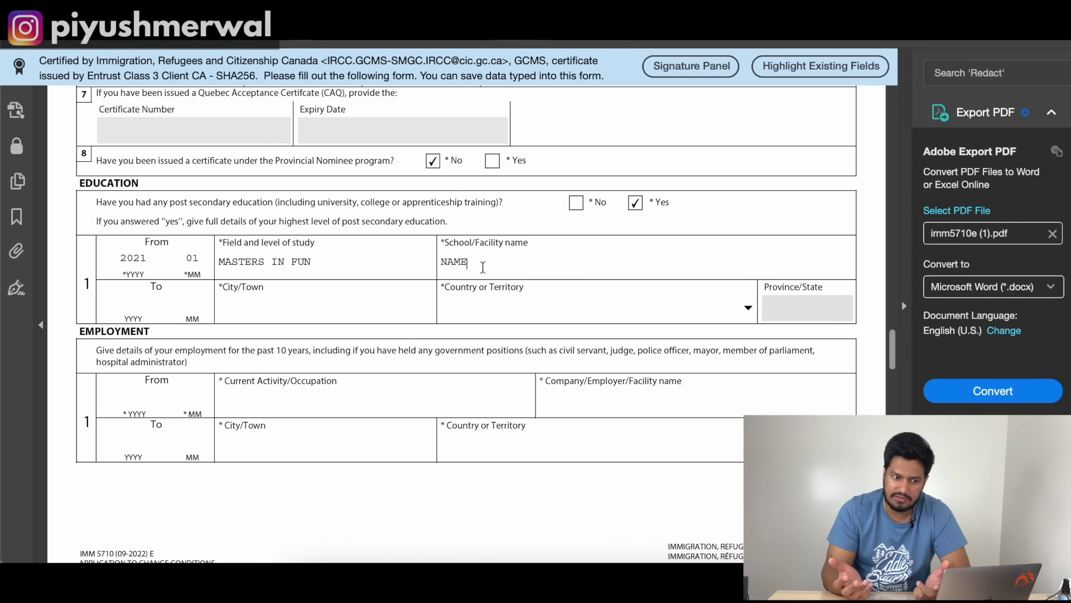
{"action": "type", "text": " OF UNIVERSITY"}
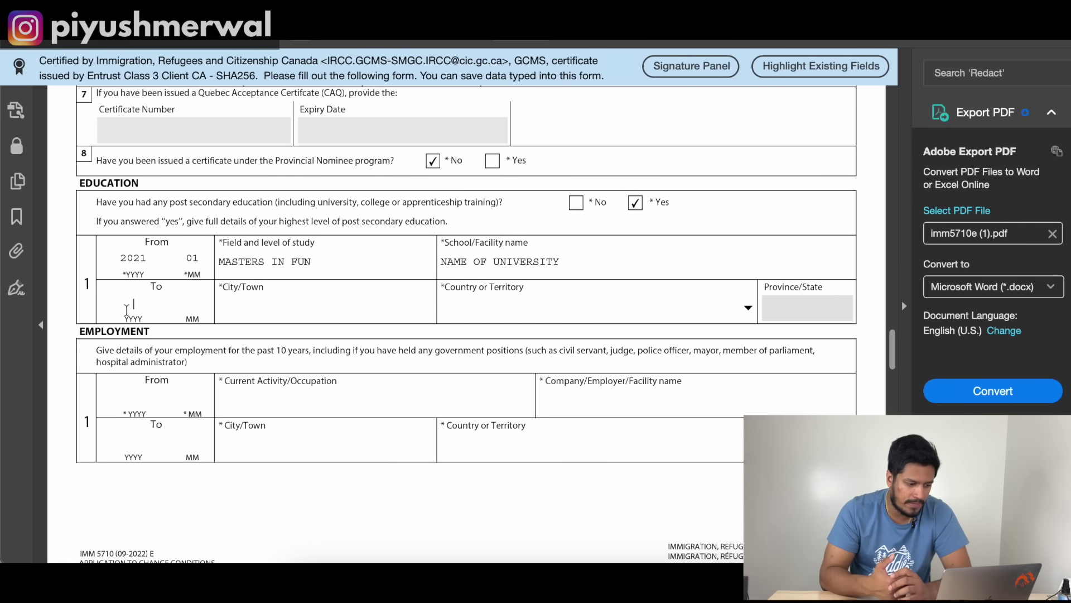
{"action": "type", "text": "202304"}
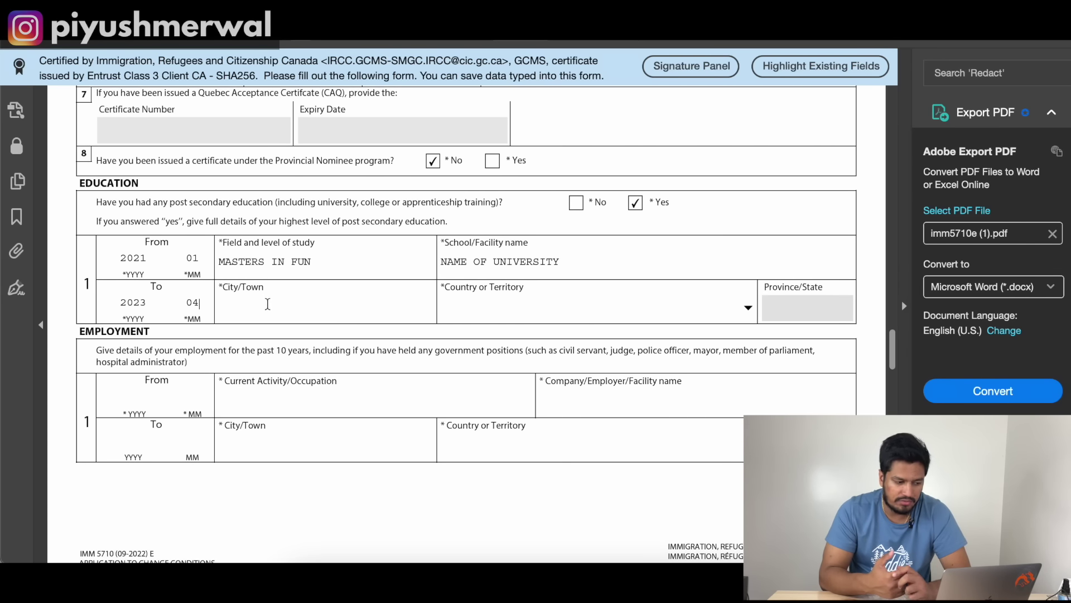
Step: Set the education city to VACOUVER, country Canada and province BC
{"action": "left_click", "coordinate": [273, 312]}
{"action": "type", "text": "VACOUVER"}
{"action": "left_click", "coordinate": [500, 311]}
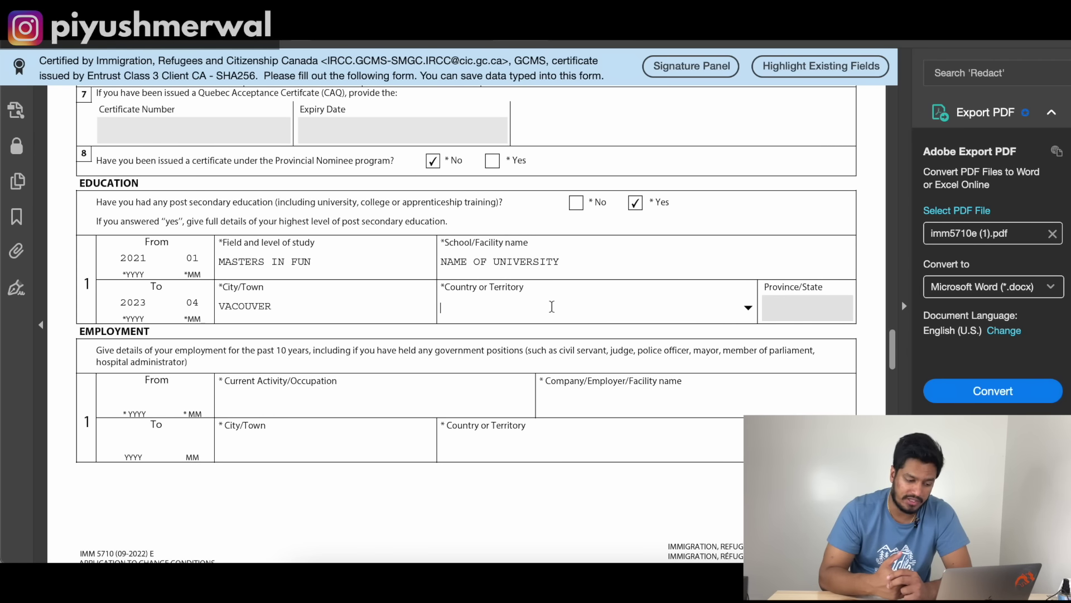
{"action": "left_click", "coordinate": [748, 308]}
{"action": "type", "text": "C"}
{"action": "key", "text": "Down"}
{"action": "key", "text": "Down"}
{"action": "key", "text": "Down"}
{"action": "key", "text": "Return"}
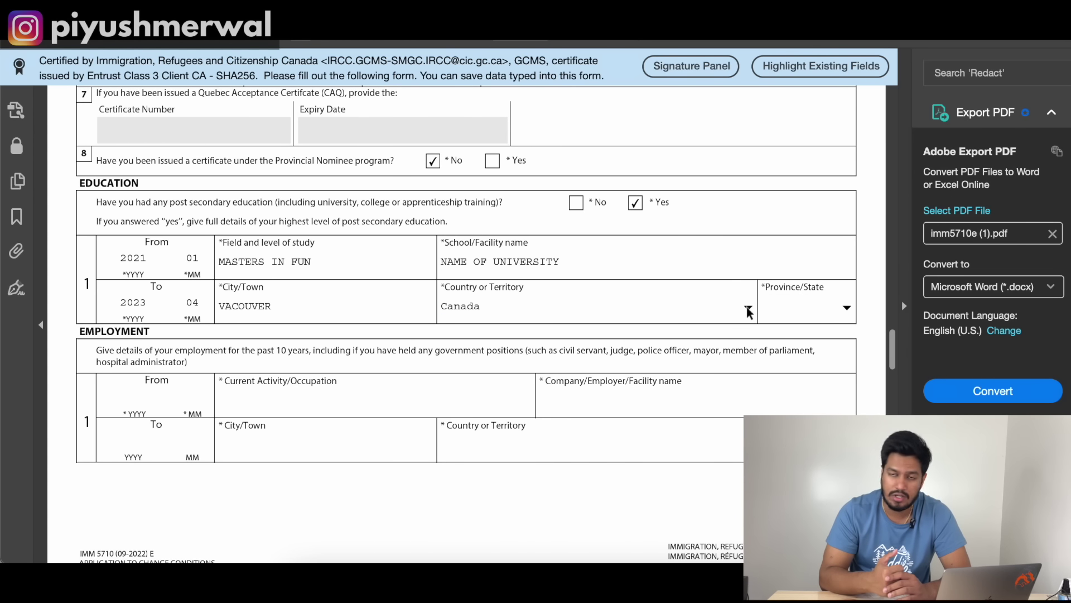
{"action": "left_click", "coordinate": [847, 308]}
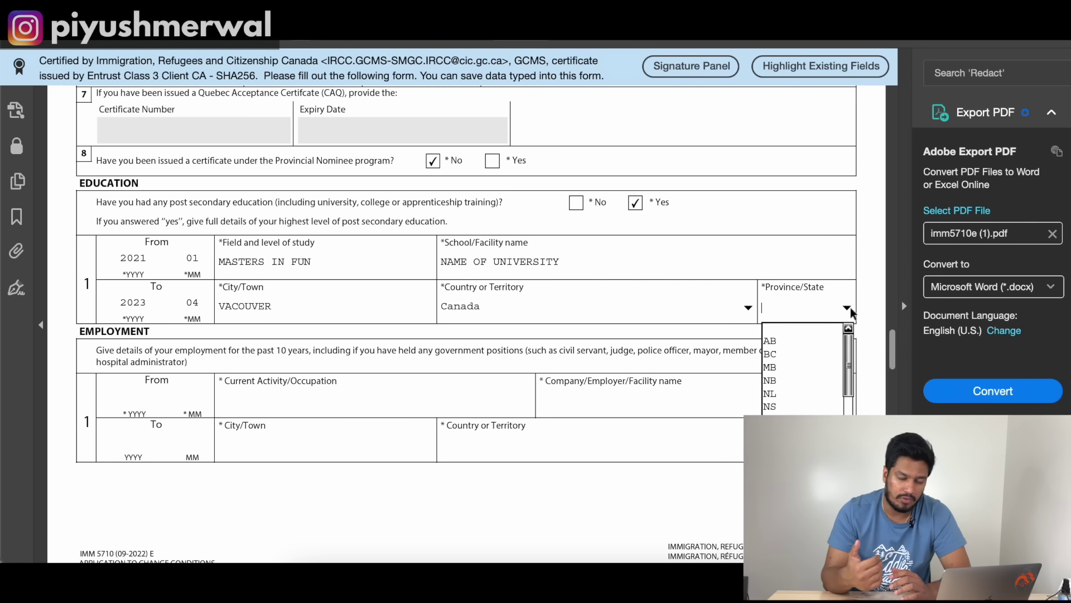
{"action": "left_click", "coordinate": [799, 359]}
{"action": "scroll", "coordinate": [242, 407], "scroll_direction": "down", "scroll_amount": 2}
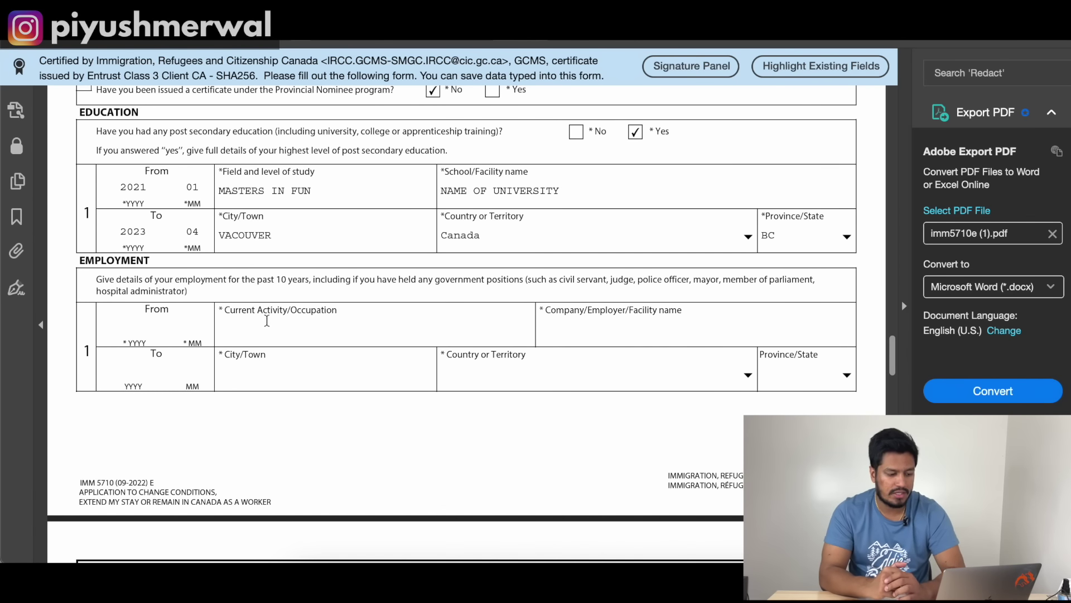
Step: Enter ALL JOBS as the current occupation
{"action": "left_click", "coordinate": [260, 334]}
{"action": "type", "text": "ALL JOBS"}
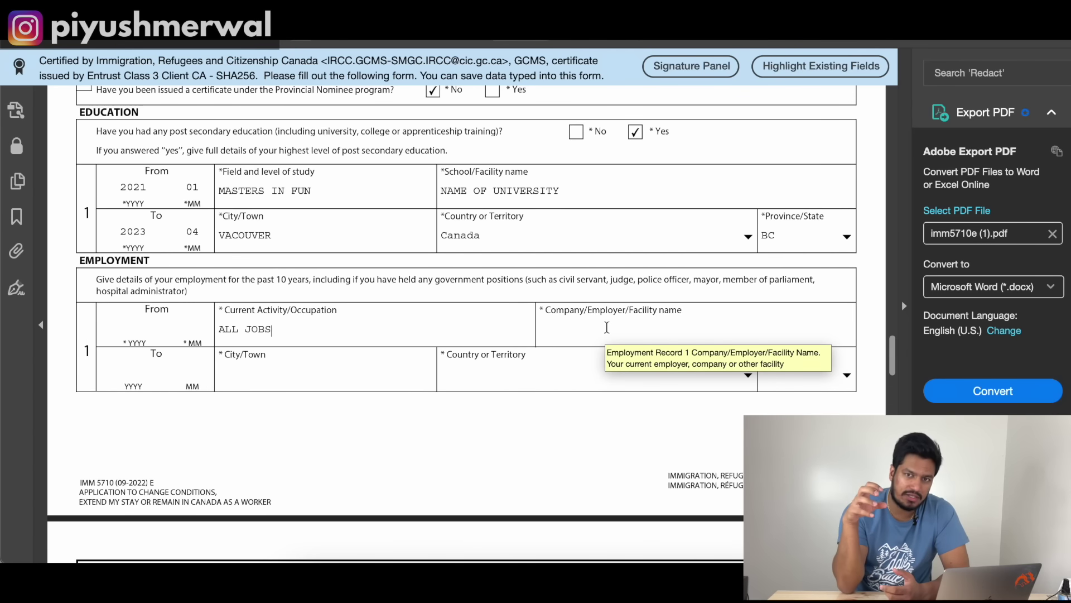
{"action": "scroll", "coordinate": [428, 280], "scroll_direction": "down", "scroll_amount": 3}
{"action": "scroll", "coordinate": [346, 304], "scroll_direction": "down", "scroll_amount": 3}
{"action": "scroll", "coordinate": [347, 304], "scroll_direction": "down", "scroll_amount": 1}
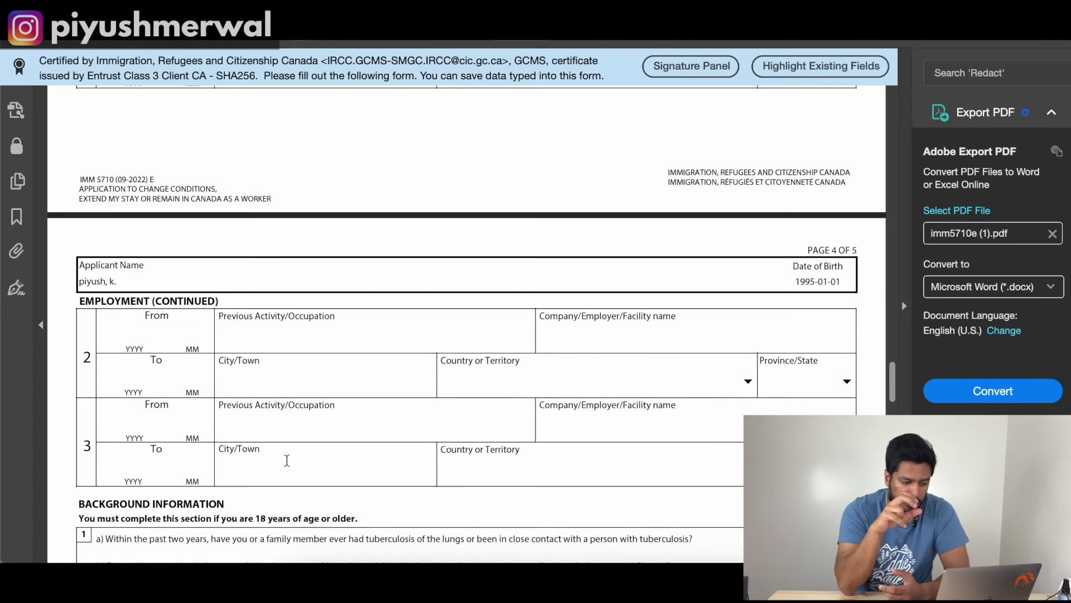
{"action": "scroll", "coordinate": [320, 426], "scroll_direction": "up", "scroll_amount": 6}
{"action": "scroll", "coordinate": [320, 423], "scroll_direction": "up", "scroll_amount": 1}
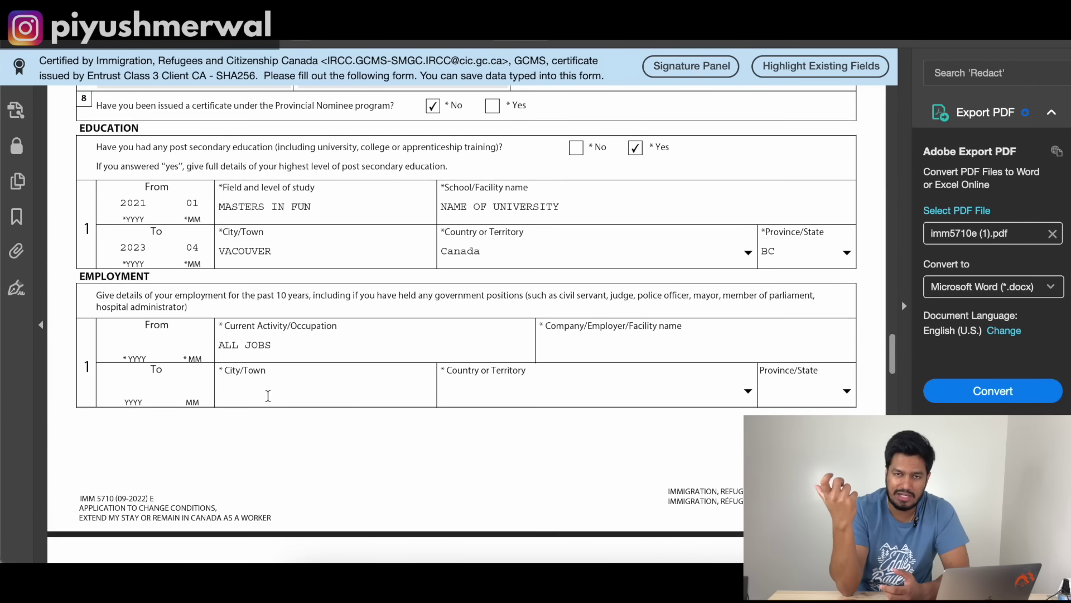
Step: Replace the occupation text with 'FOR CURRENC JOB LEAVE IT BLANK'
{"action": "key", "text": "ctrl+a"}
{"action": "type", "text": "FOR CURRENCT"}
{"action": "key", "text": "BackSpace"}
{"action": "type", "text": "JOB LEAVE IT BLANK"}
Step: Clear the occupation field and bring page 4 into view
{"action": "scroll", "coordinate": [390, 394], "scroll_direction": "down", "scroll_amount": 3}
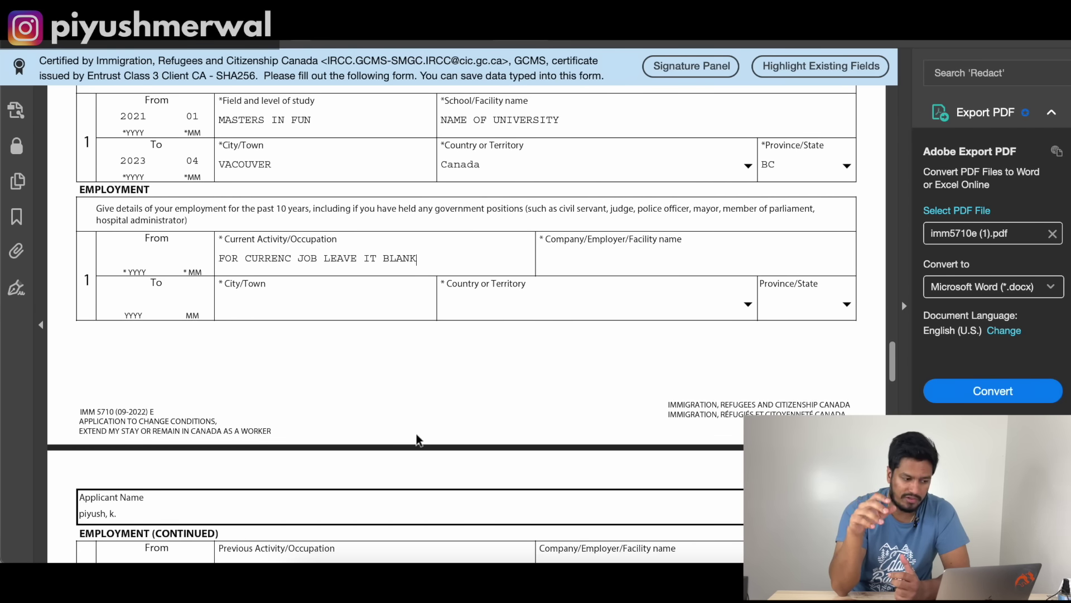
{"action": "scroll", "coordinate": [419, 441], "scroll_direction": "down", "scroll_amount": 2}
{"action": "triple_click", "coordinate": [307, 207]}
{"action": "key", "text": "BackSpace"}
{"action": "scroll", "coordinate": [308, 206], "scroll_direction": "down", "scroll_amount": 4}
{"action": "scroll", "coordinate": [308, 206], "scroll_direction": "down", "scroll_amount": 8}
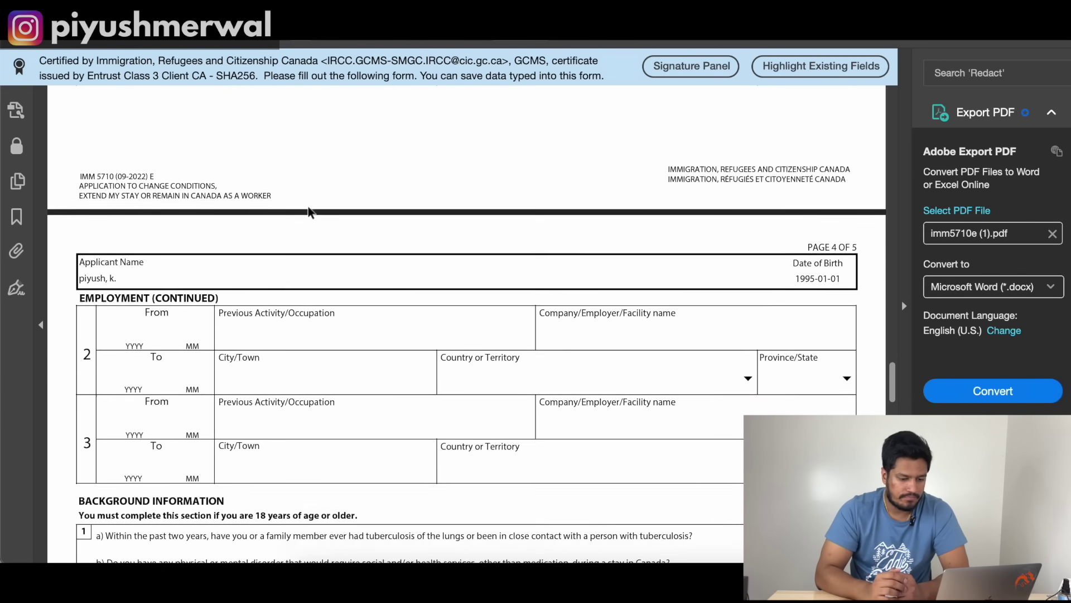
Step: Answer No to medical background questions 1a and 1b
{"action": "scroll", "coordinate": [308, 206], "scroll_direction": "down", "scroll_amount": 4}
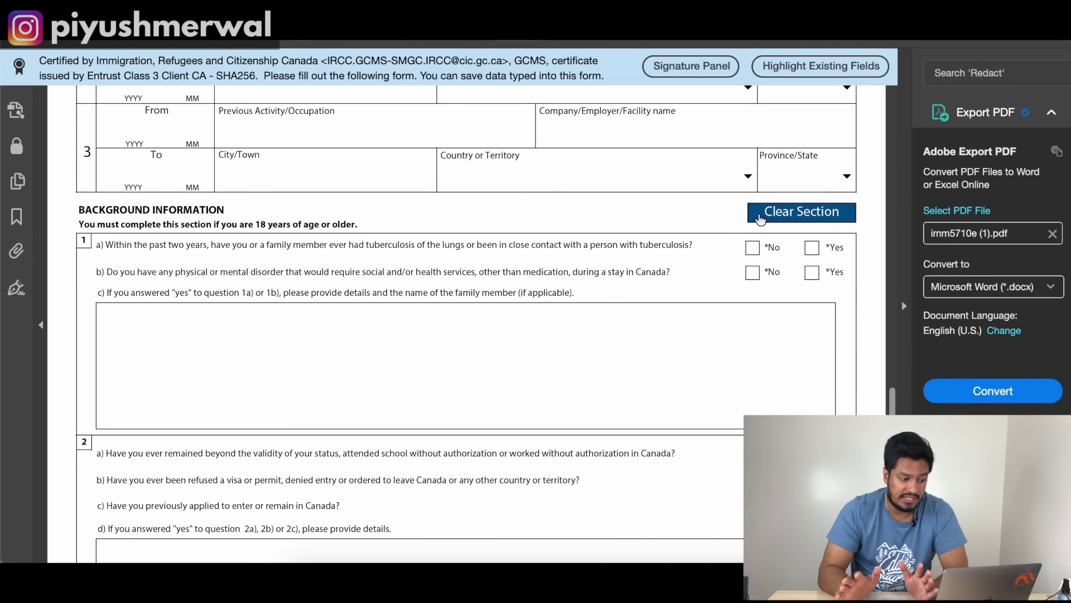
{"action": "left_click", "coordinate": [753, 247]}
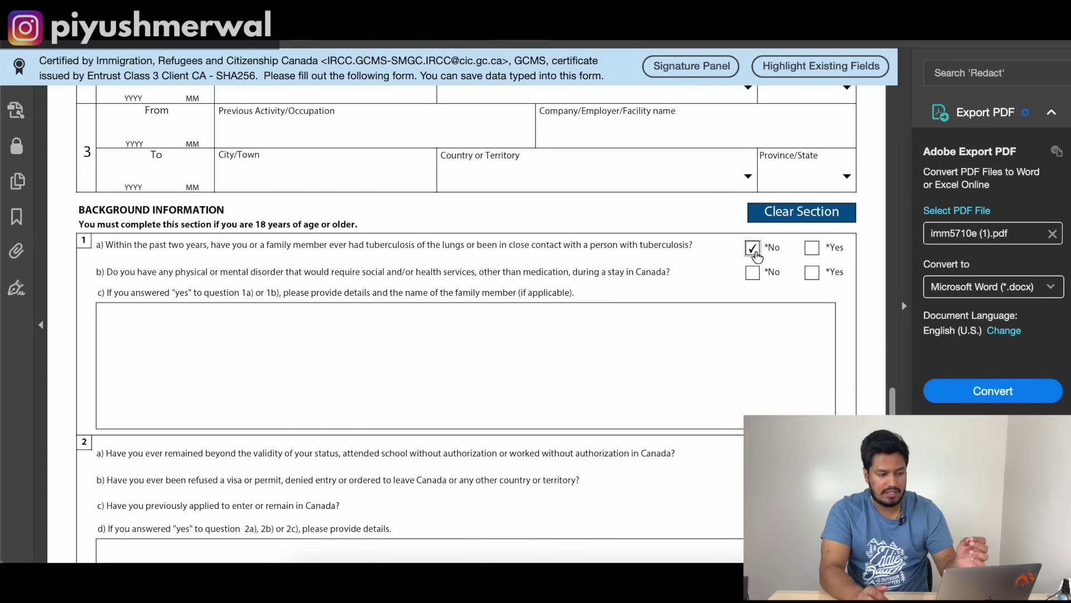
{"action": "left_click", "coordinate": [754, 275]}
{"action": "scroll", "coordinate": [649, 338], "scroll_direction": "down", "scroll_amount": 6}
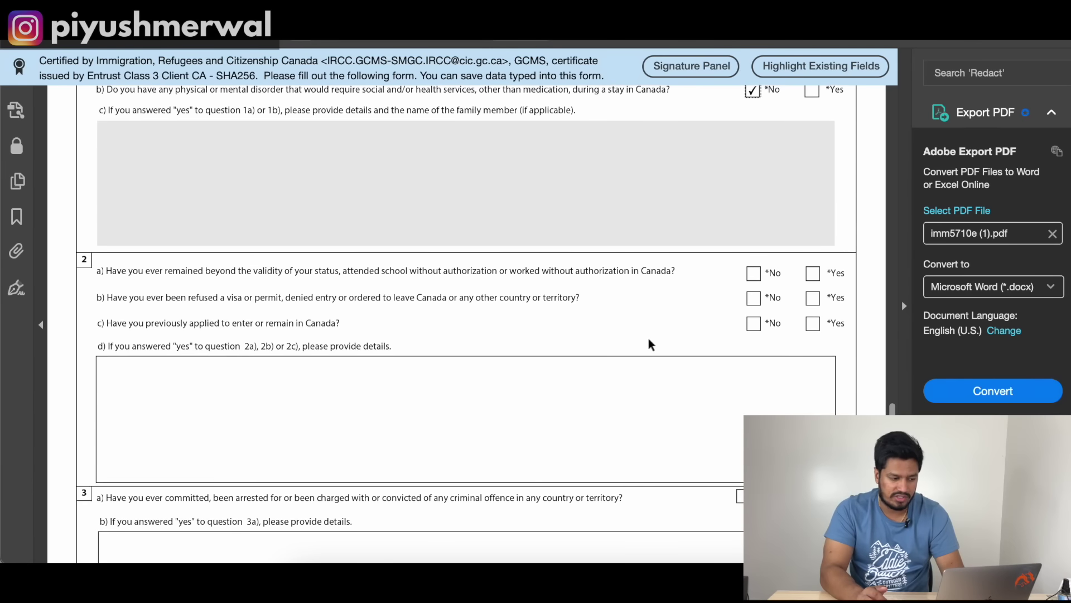
Step: Answer No to questions 2a and 2b and Yes to question 2c
{"action": "left_click", "coordinate": [754, 274]}
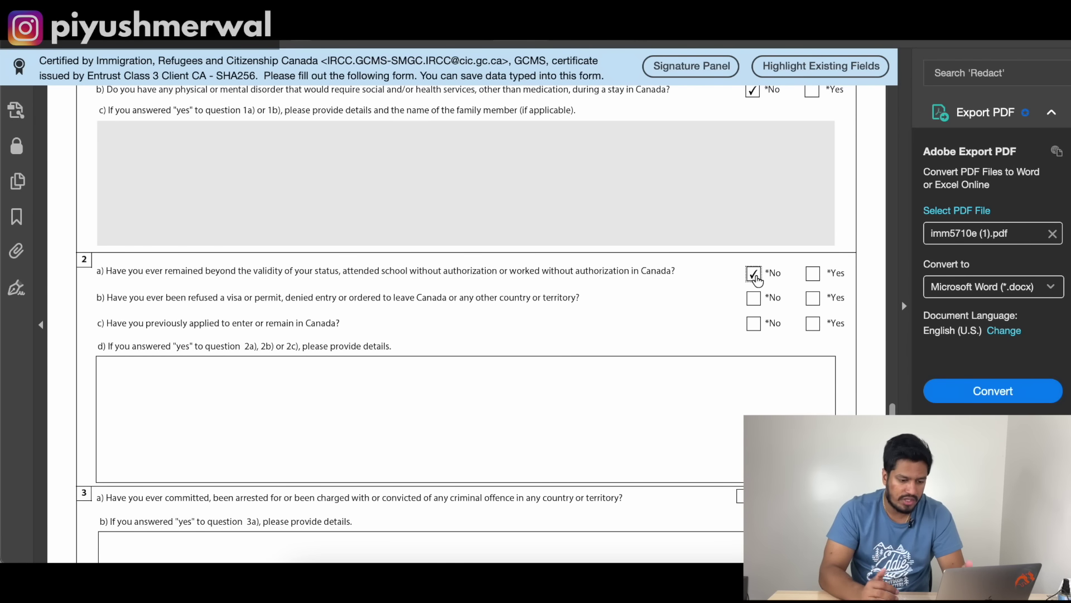
{"action": "left_click", "coordinate": [810, 302]}
{"action": "left_click", "coordinate": [756, 305]}
{"action": "left_click", "coordinate": [817, 307]}
{"action": "left_click", "coordinate": [756, 304]}
{"action": "left_click", "coordinate": [815, 301]}
{"action": "left_click", "coordinate": [755, 304]}
{"action": "triple_click", "coordinate": [266, 295]}
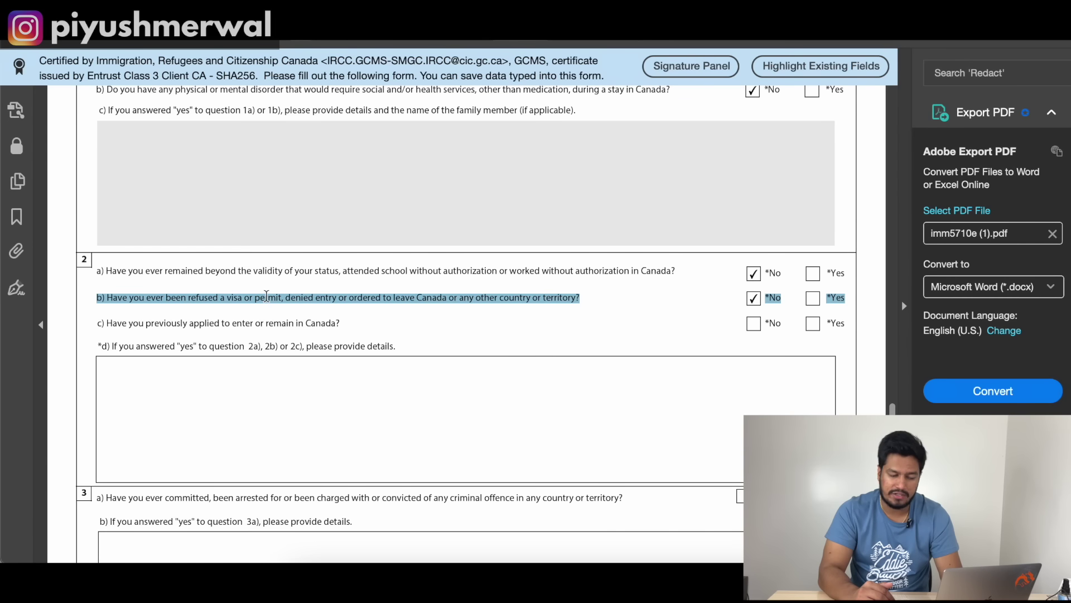
{"action": "double_click", "coordinate": [266, 297]}
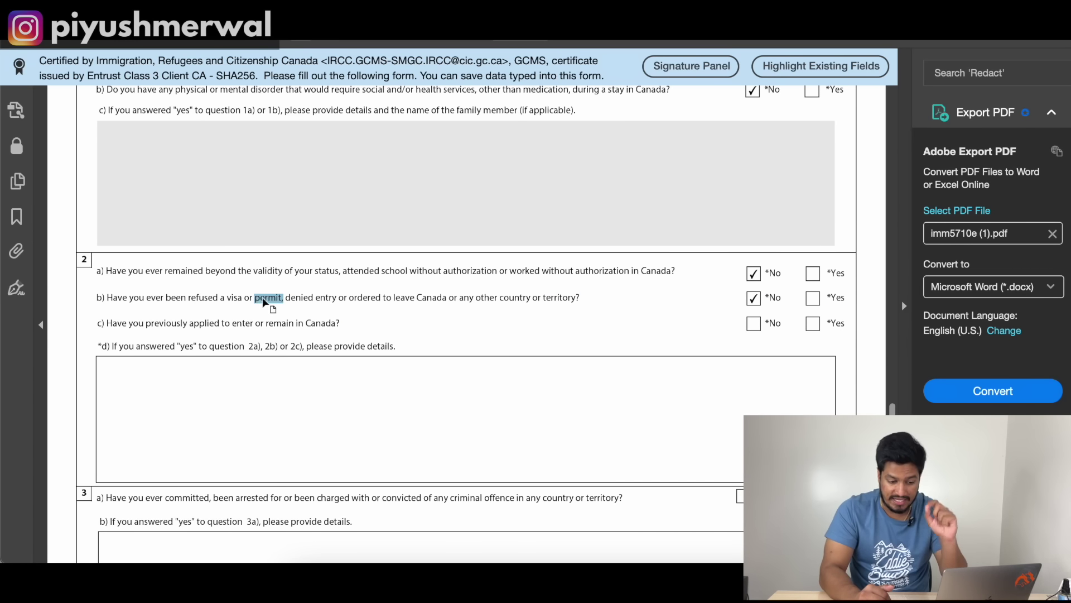
{"action": "triple_click", "coordinate": [322, 297]}
{"action": "left_click", "coordinate": [346, 299]}
{"action": "left_click", "coordinate": [812, 323]}
Step: Write in 2d that the original study permit was issued on 01/01/2021, then begin the co-op permit line
{"action": "left_click", "coordinate": [686, 381]}
{"action": "type", "text": "ORIGINAL S"}
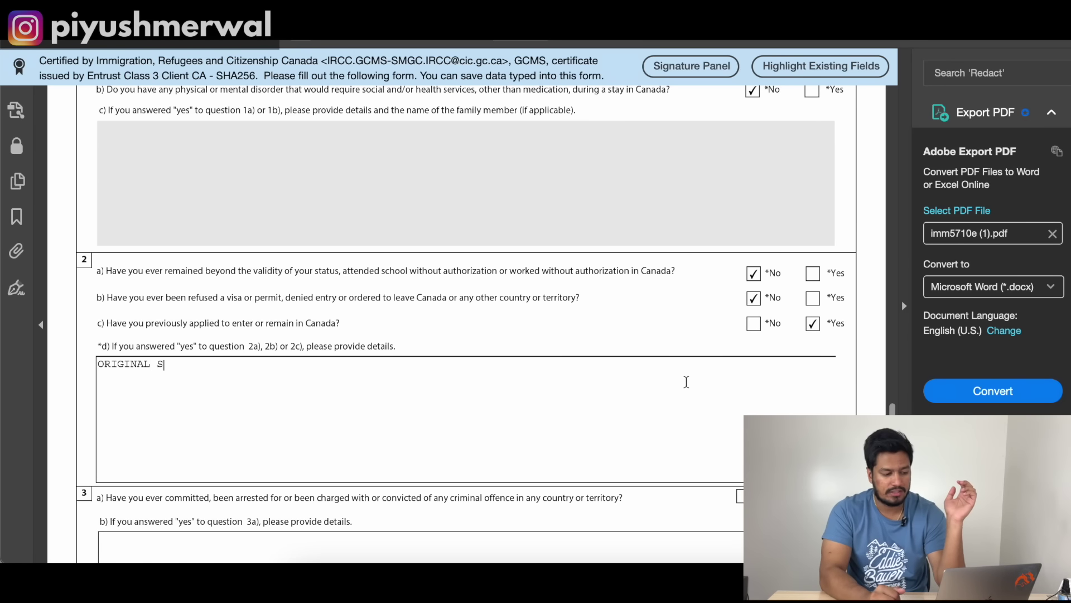
{"action": "type", "text": "TUY"}
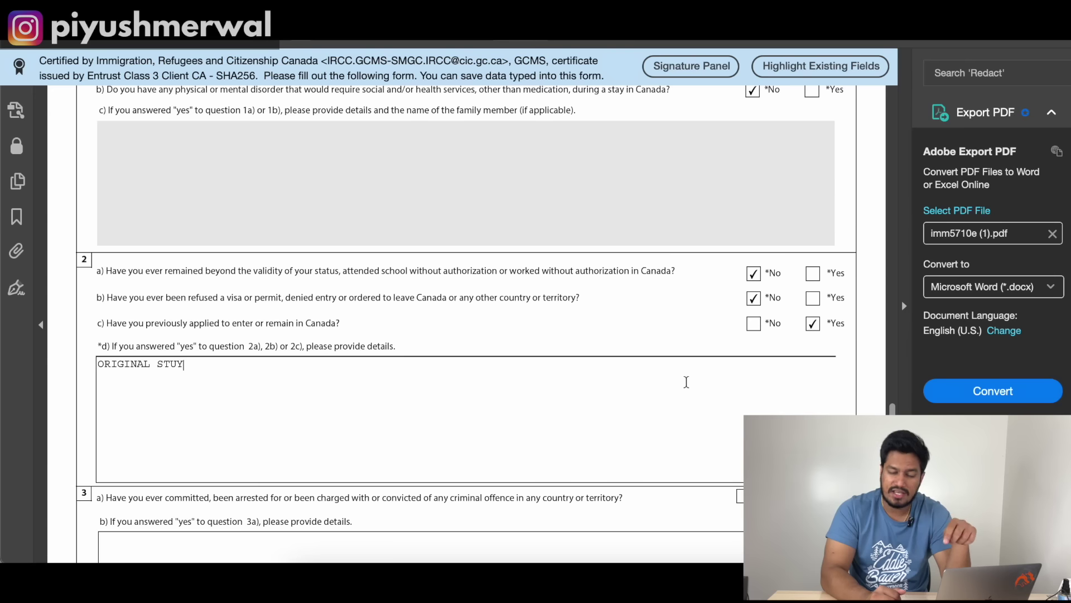
{"action": "key", "text": "BackSpace"}
{"action": "type", "text": "DY PERMIT "}
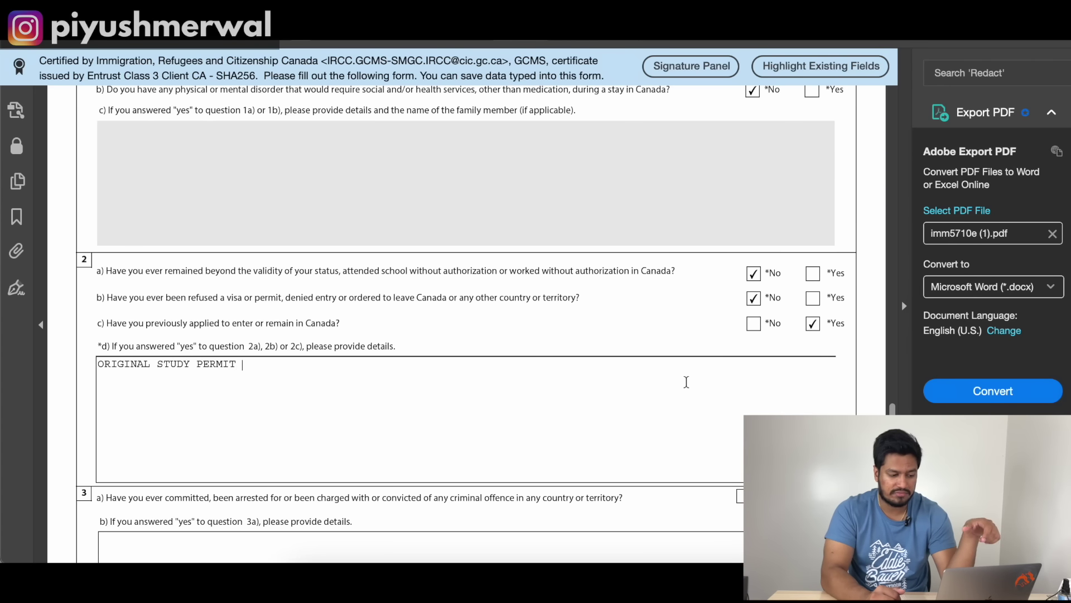
{"action": "type", "text": "ISSUED ON 01"}
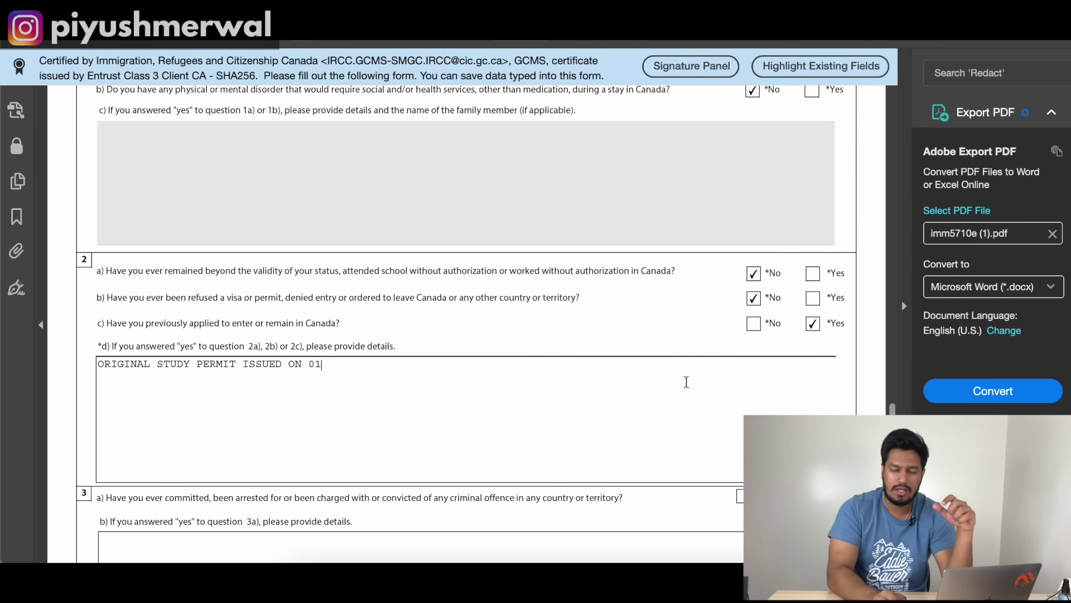
{"action": "type", "text": "/01/2021"}
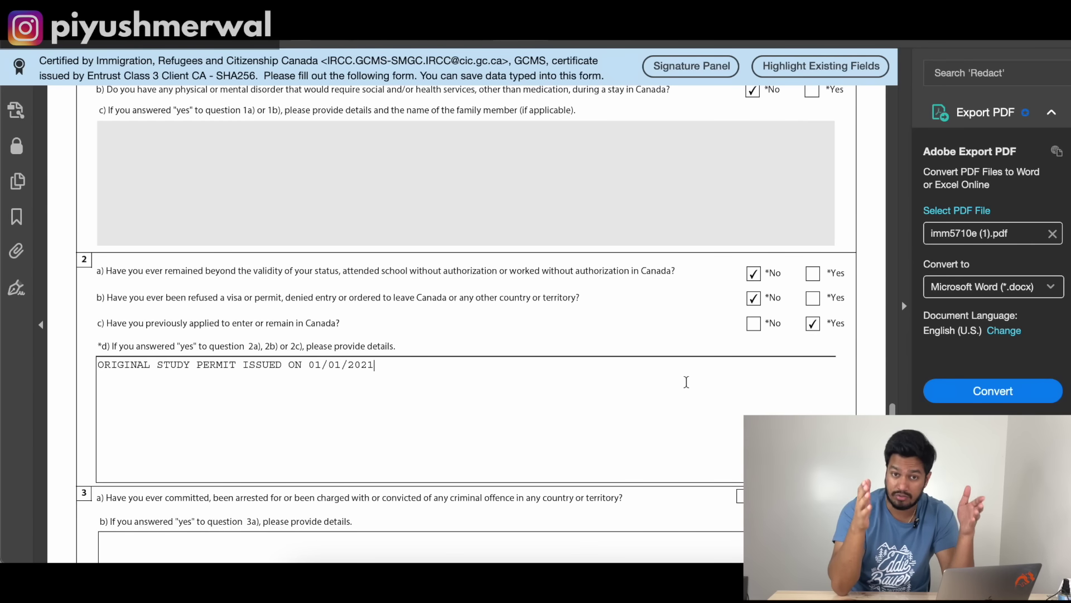
{"action": "type", "text": "."}
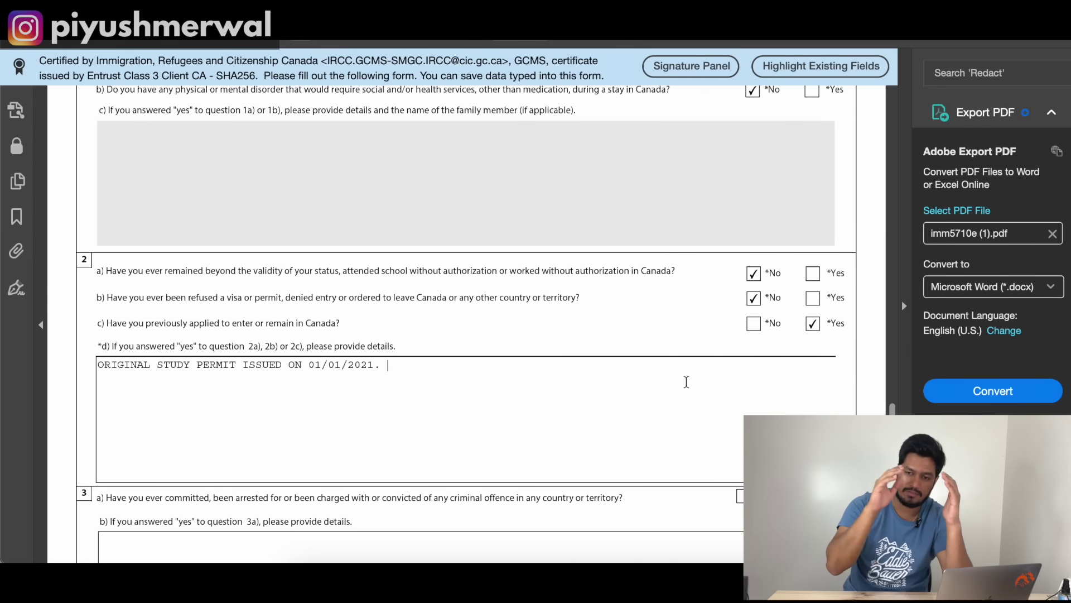
{"action": "type", "text": " CO-OP PERMIT E"}
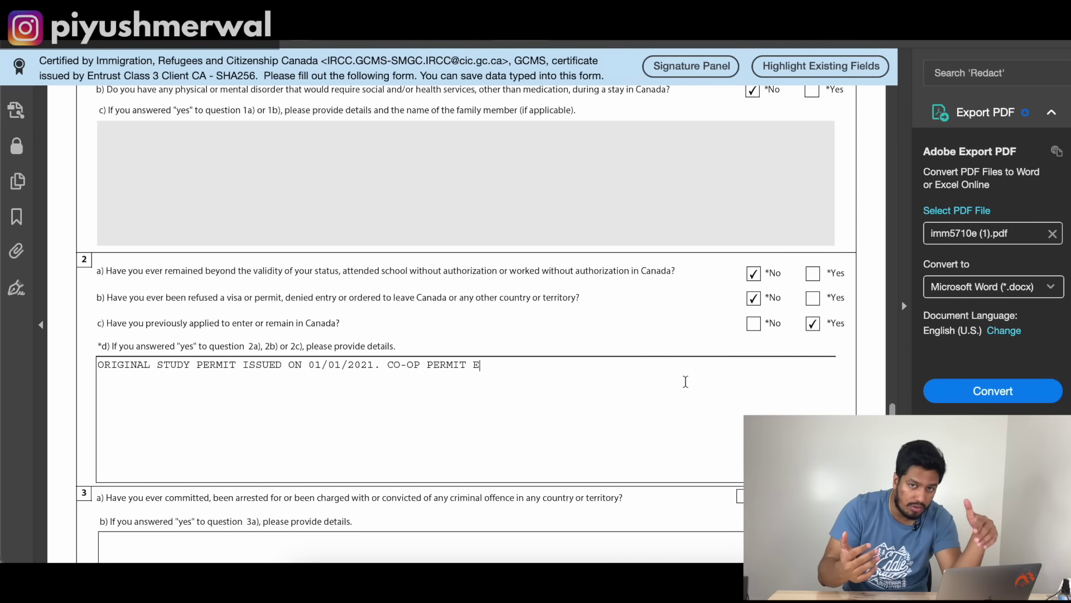
{"action": "key", "text": "BackSpace"}
{"action": "type", "text": "ISSUED ON : 01/01/2022"}
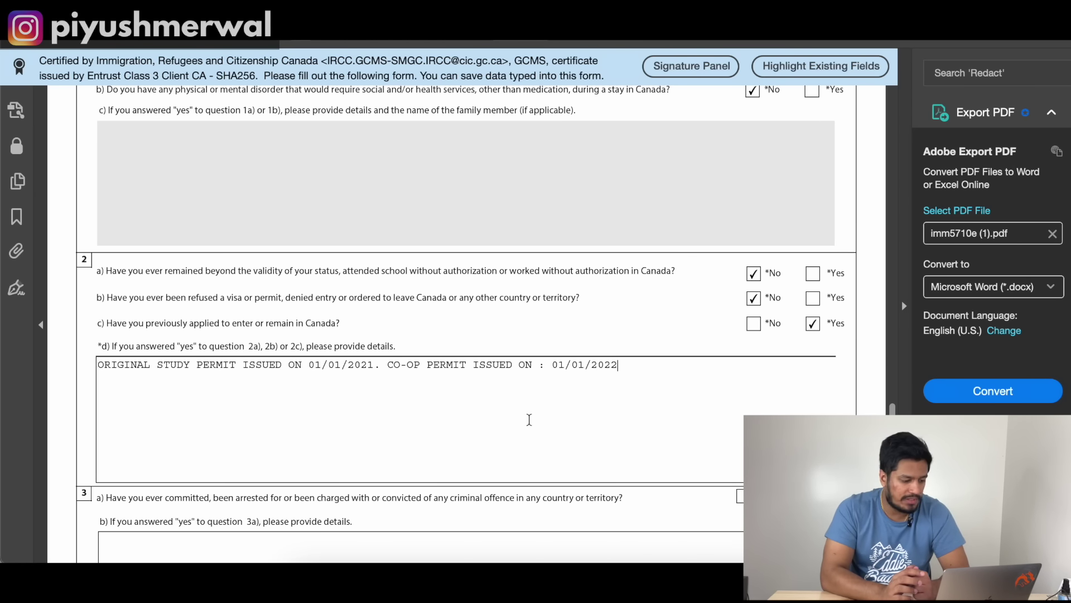
Step: Answer No to background questions 3a, 4a, 5 and 6
{"action": "scroll", "coordinate": [529, 420], "scroll_direction": "down", "scroll_amount": 4}
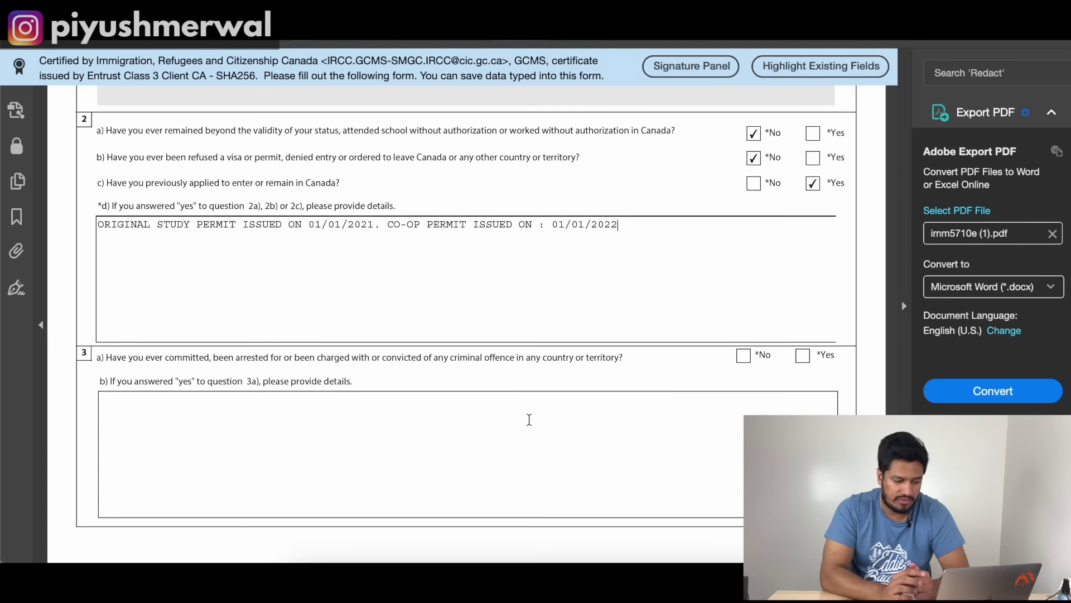
{"action": "left_click", "coordinate": [743, 307]}
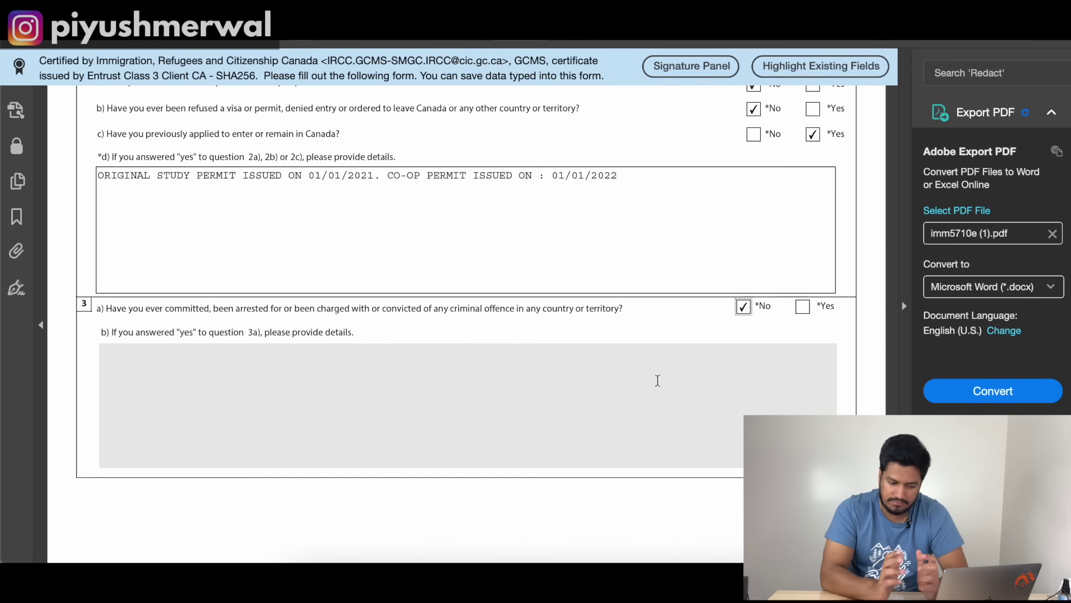
{"action": "scroll", "coordinate": [658, 377], "scroll_direction": "down", "scroll_amount": 7}
{"action": "left_click", "coordinate": [743, 389]}
{"action": "scroll", "coordinate": [743, 391], "scroll_direction": "down", "scroll_amount": 3}
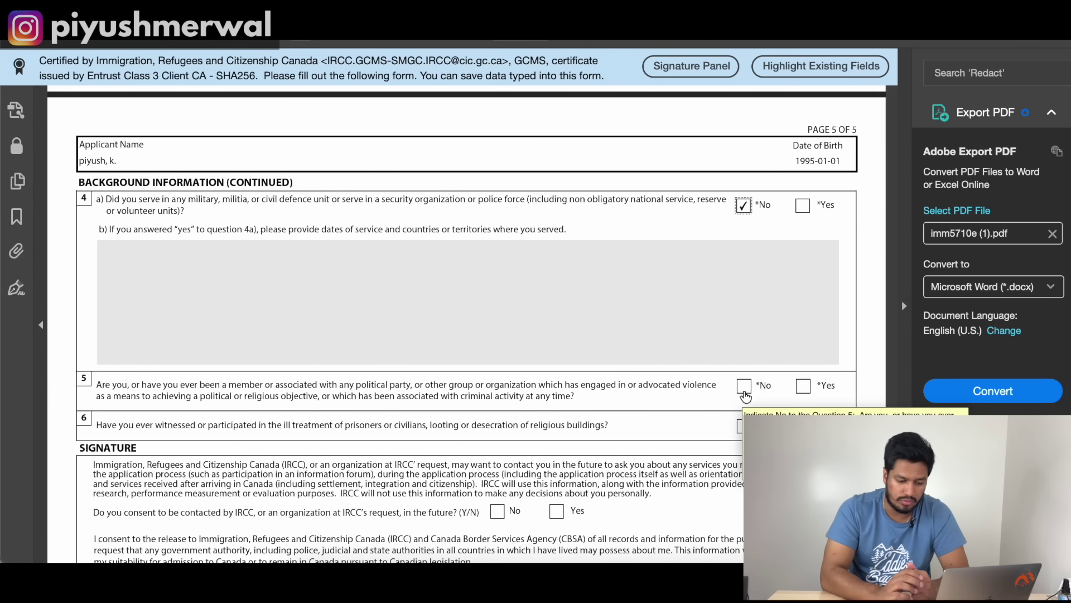
{"action": "left_click", "coordinate": [746, 390]}
{"action": "left_click", "coordinate": [744, 426]}
{"action": "scroll", "coordinate": [744, 426], "scroll_direction": "down", "scroll_amount": 2}
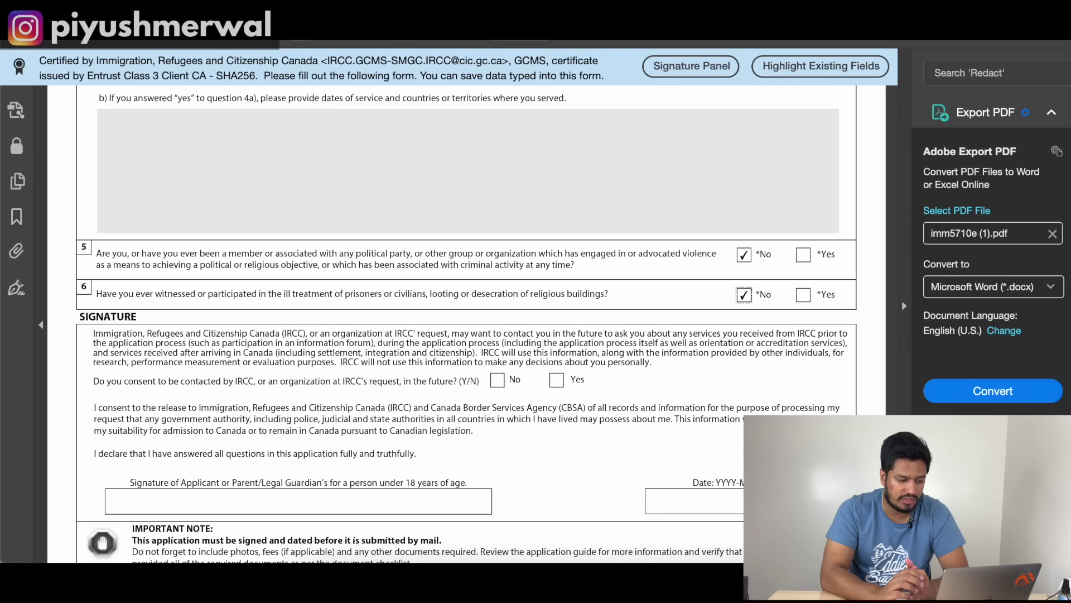
Step: Consent to IRCC contact, type the applicant's name as signature, and date it 2023-06-19
{"action": "left_click", "coordinate": [556, 381]}
{"action": "scroll", "coordinate": [558, 381], "scroll_direction": "down", "scroll_amount": 2}
{"action": "left_click", "coordinate": [441, 377]}
{"action": "type", "text": "PIYUSH CANADA"}
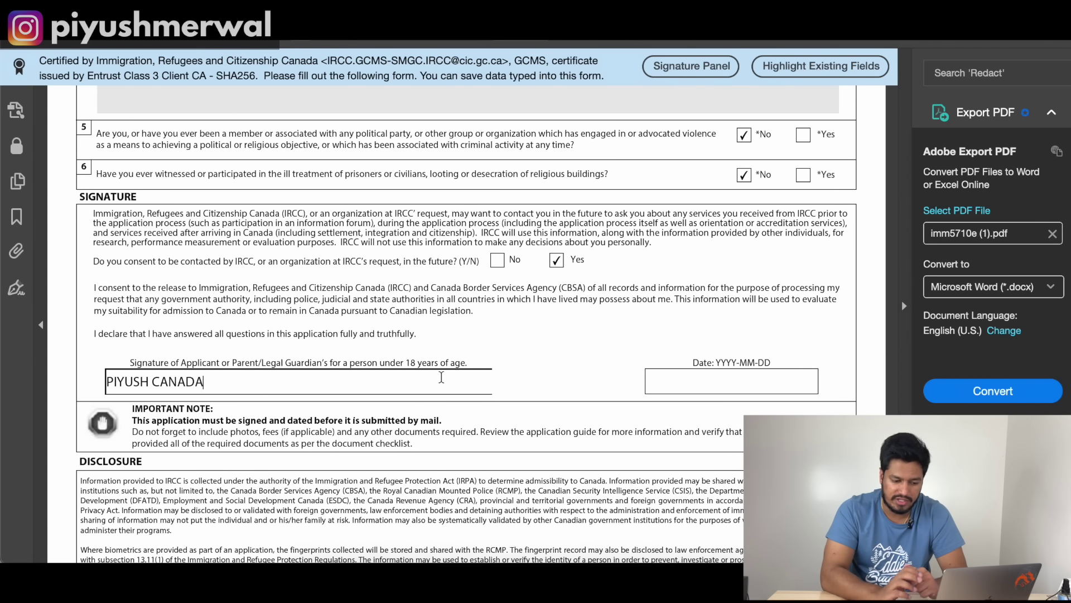
{"action": "left_click", "coordinate": [680, 391]}
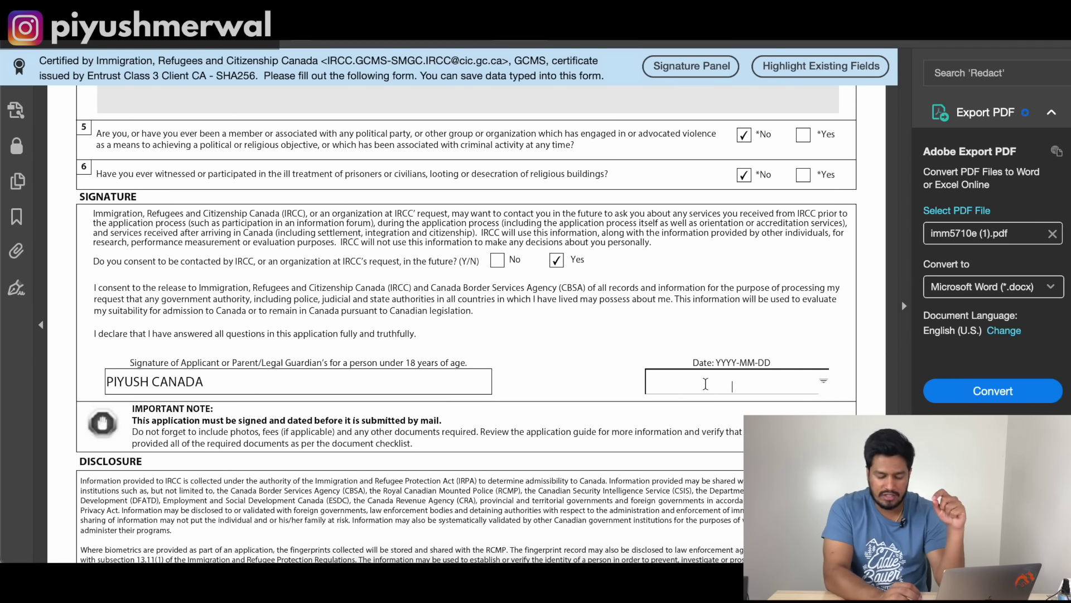
{"action": "type", "text": "2023-"}
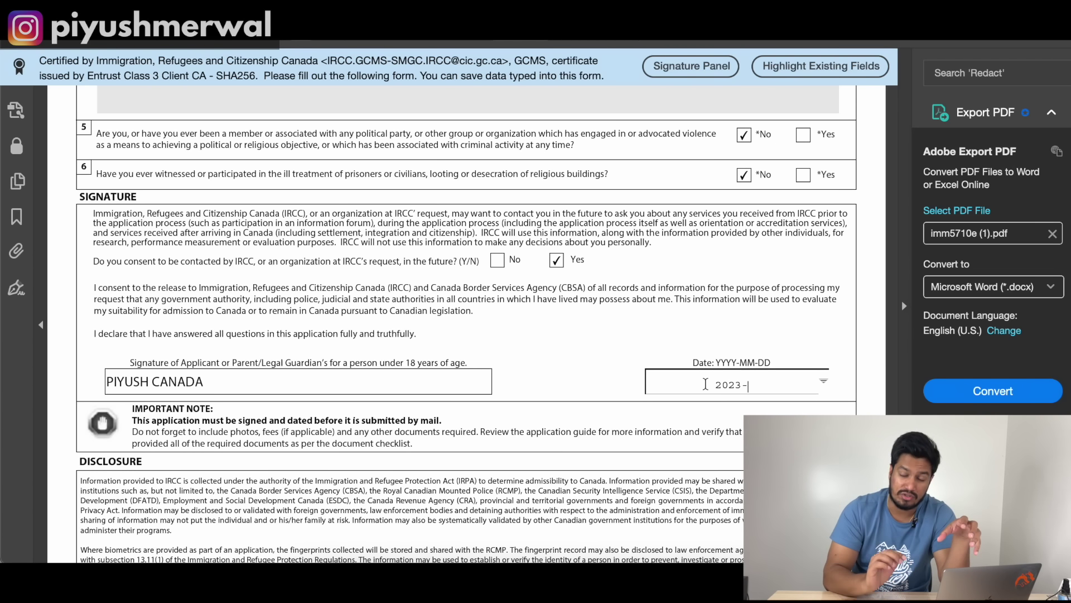
{"action": "type", "text": "0619"}
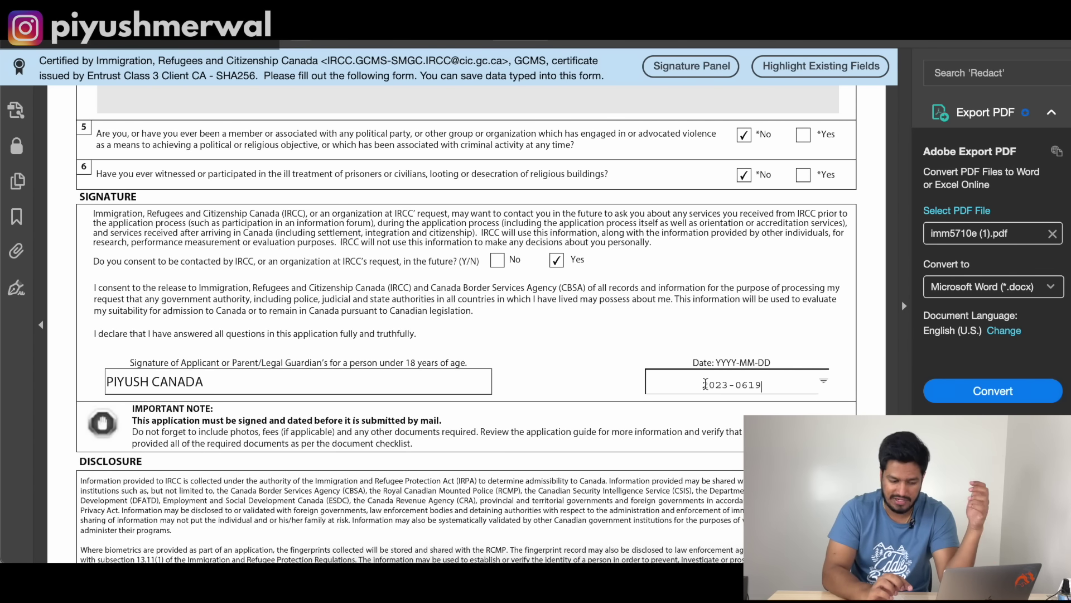
{"action": "left_click", "coordinate": [614, 381]}
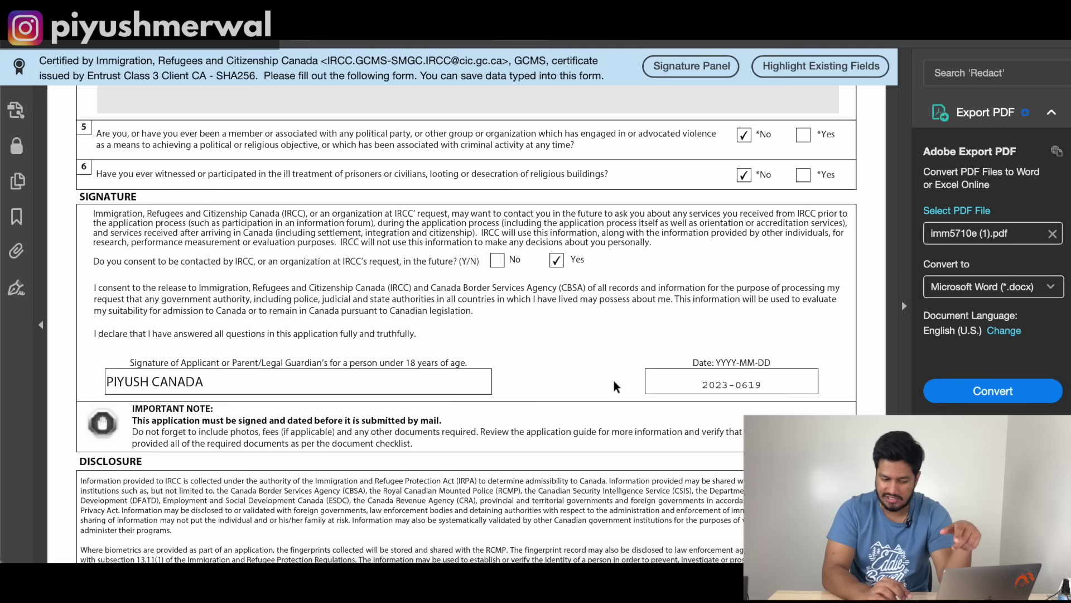
{"action": "left_click", "coordinate": [747, 384]}
{"action": "type", "text": "-"}
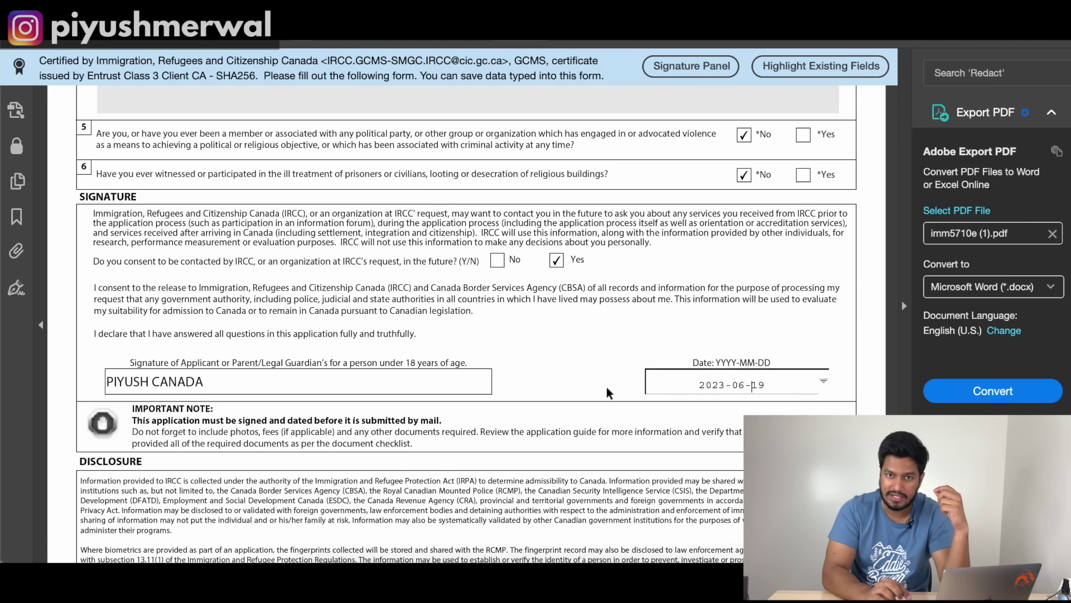
{"action": "scroll", "coordinate": [607, 387], "scroll_direction": "down", "scroll_amount": 3}
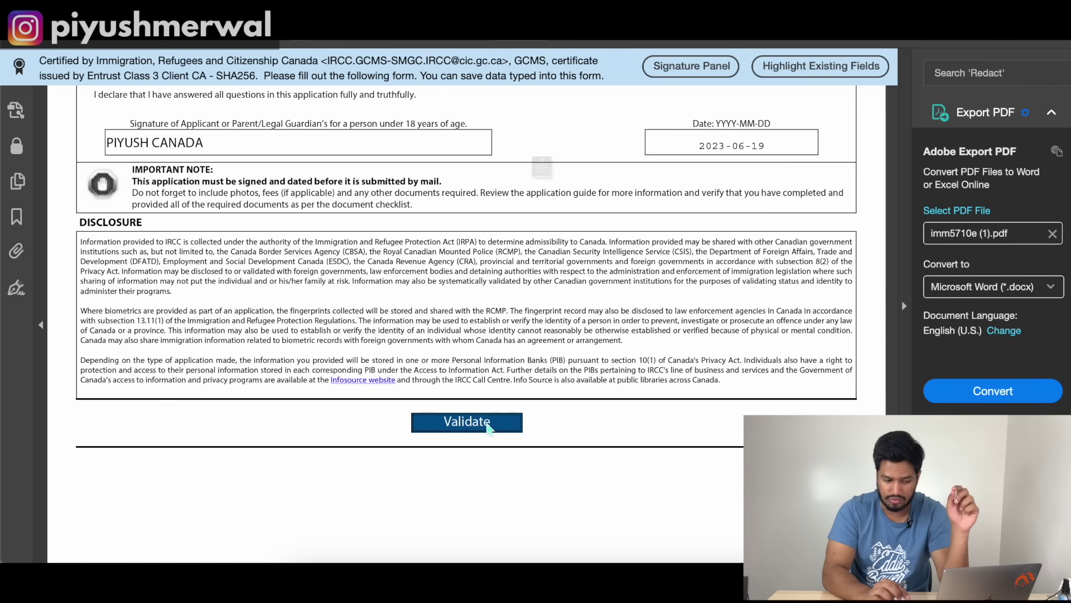
Step: Validate the form and dismiss the missing Passport Issue Date alert
{"action": "left_click", "coordinate": [489, 416]}
{"action": "left_click", "coordinate": [551, 243]}
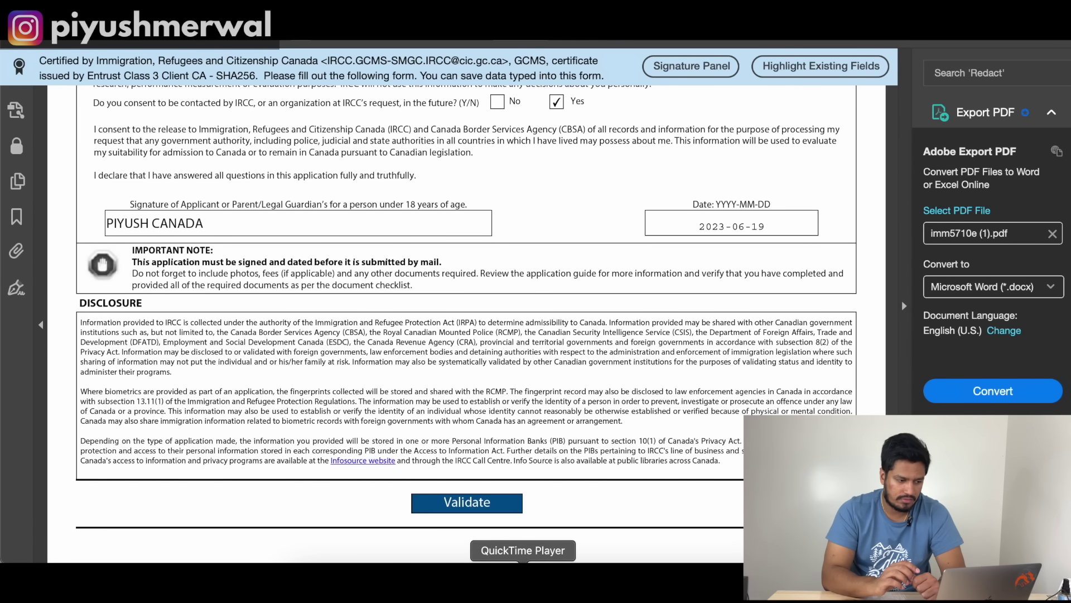
Step: Return to the IRCC document page in Chrome and start uploading the IMM5710 application form
{"action": "left_click", "coordinate": [484, 580]}
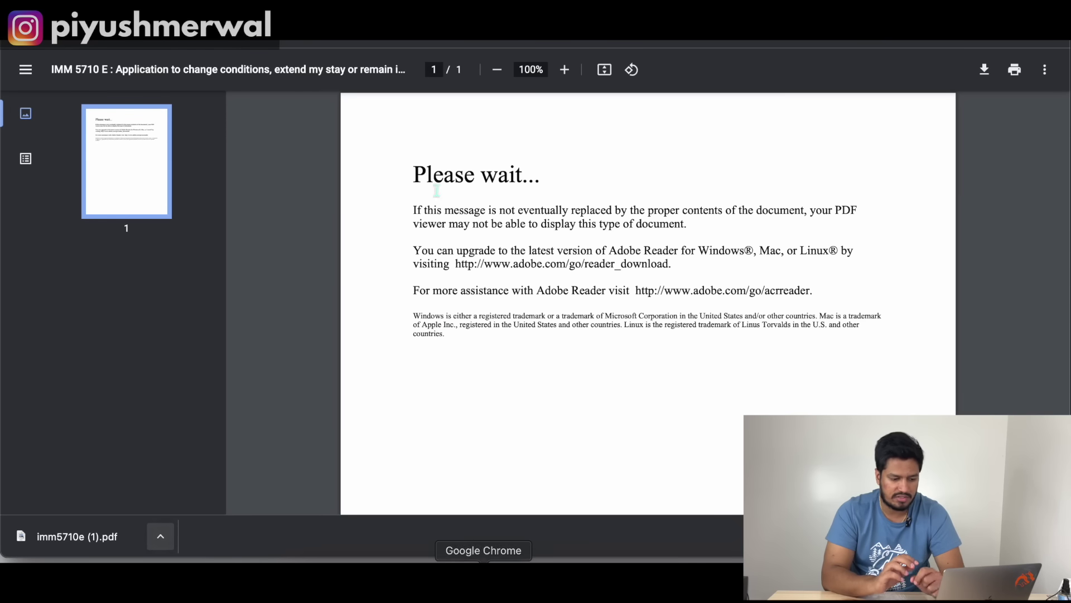
{"action": "key", "text": "super+w"}
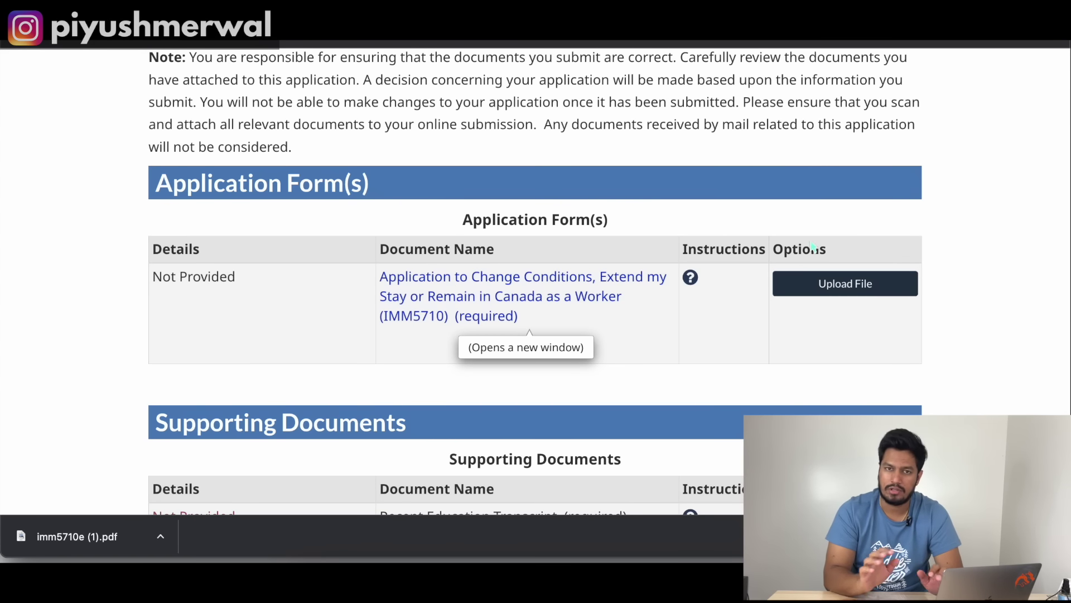
{"action": "left_click", "coordinate": [842, 284]}
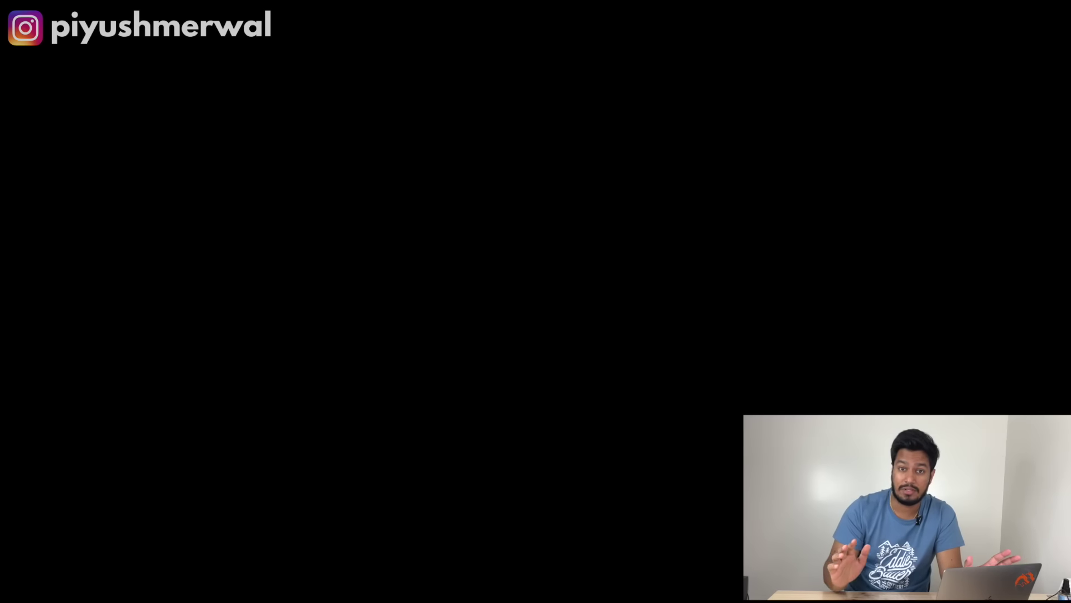